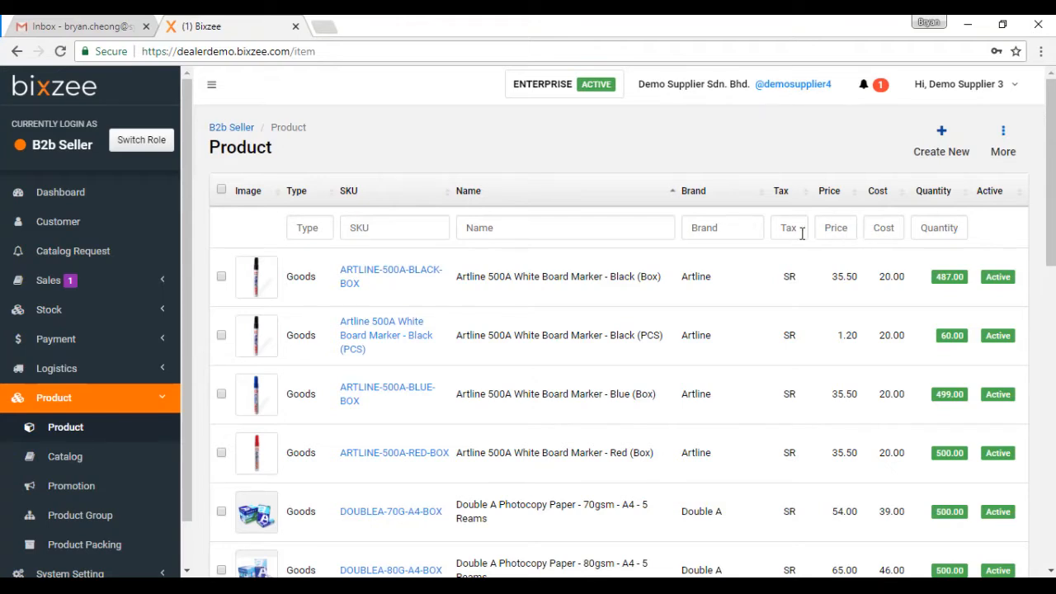
Step: Filter the product list by the name 70gsm and clear the filter again
click(618, 227)
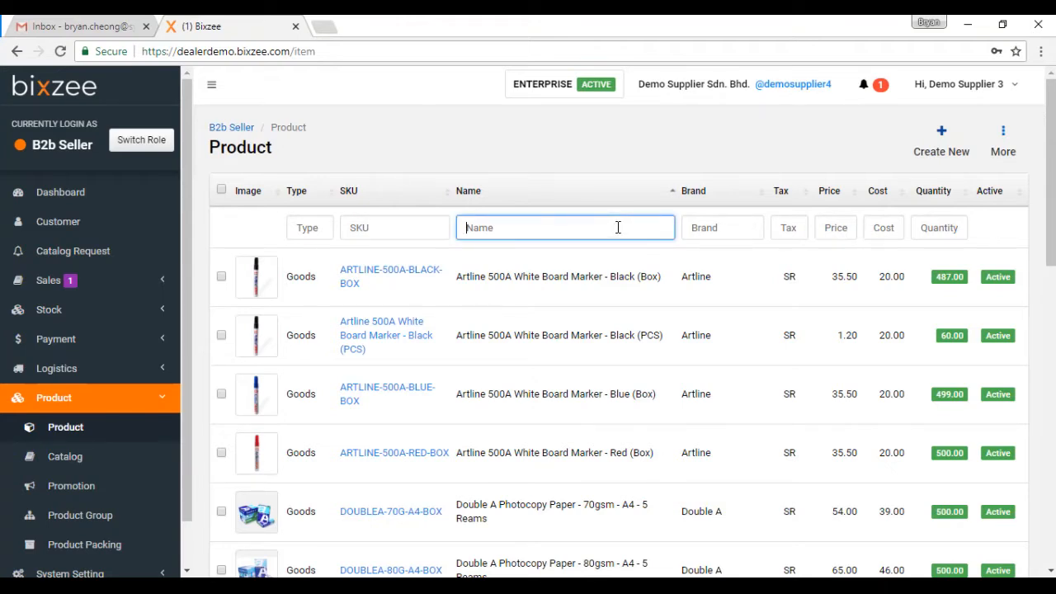
text(70gsm)
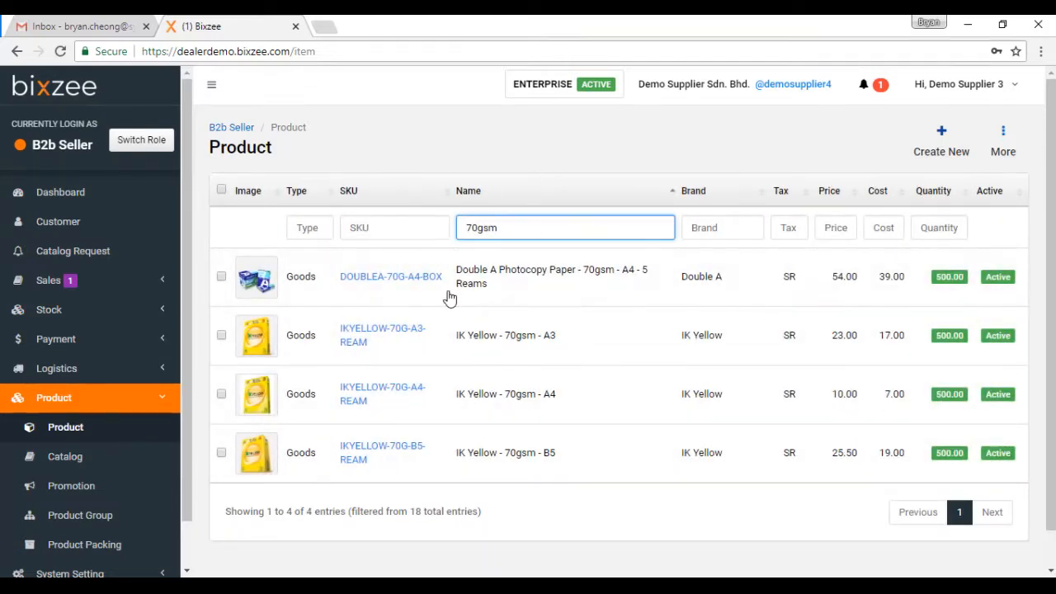
key(BackSpace)
key(BackSpace)
key(BackSpace)
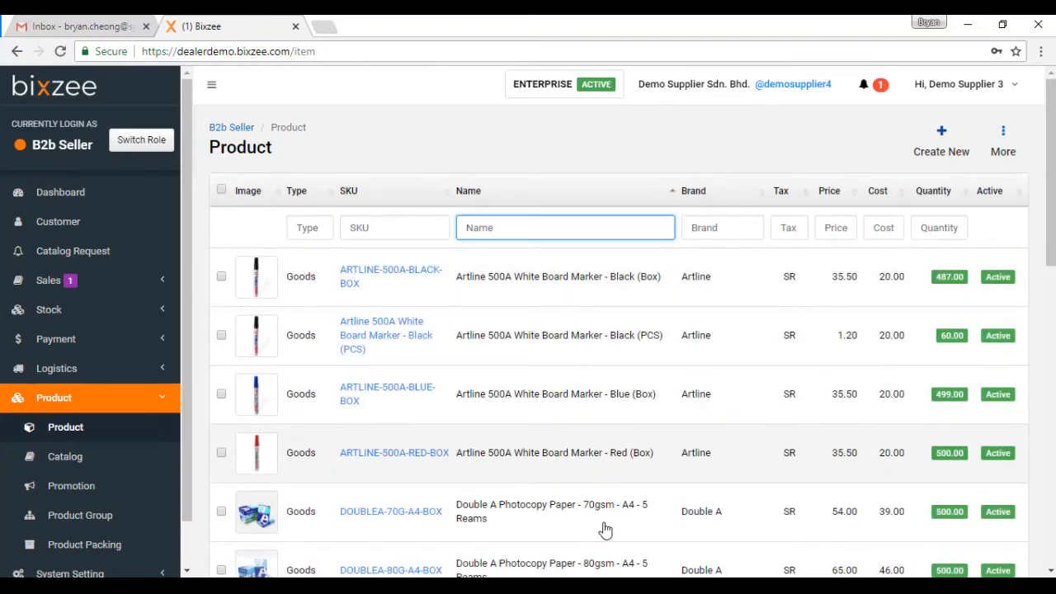
right_click(544, 289)
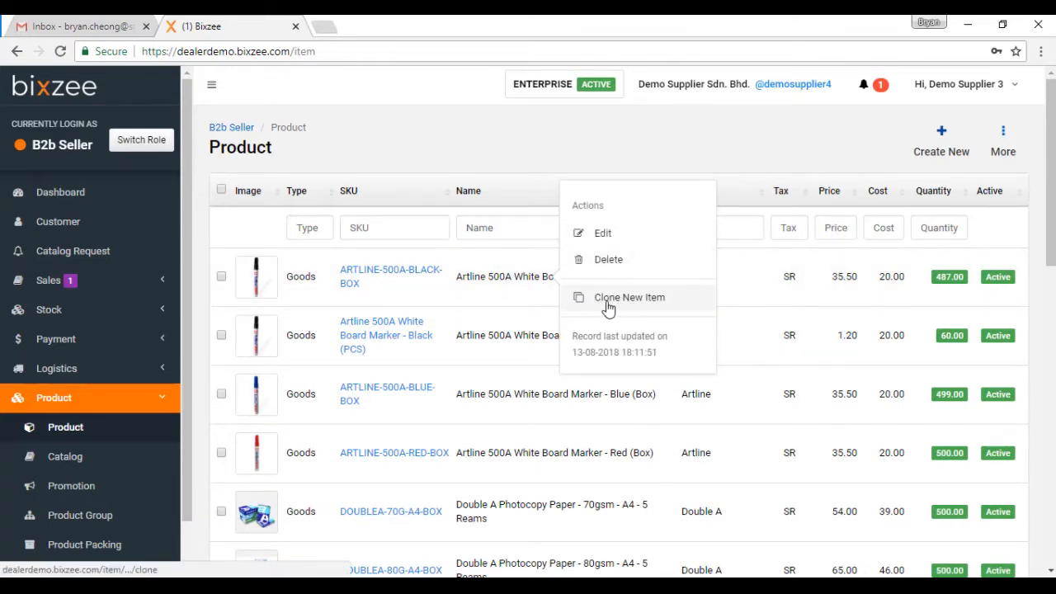
click(500, 197)
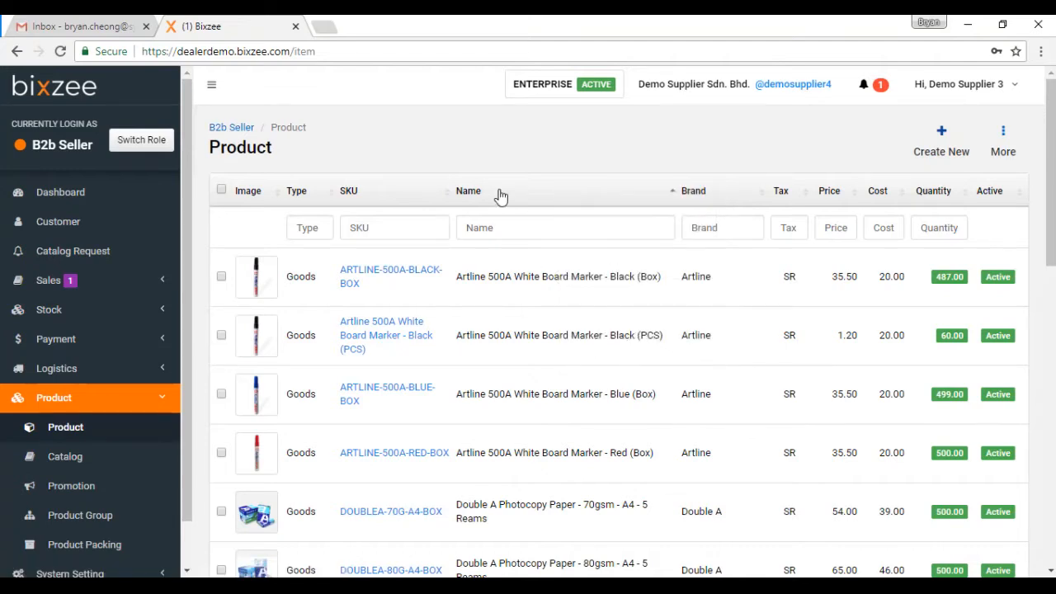
Step: Start a new product and set its product type to Goods
click(935, 154)
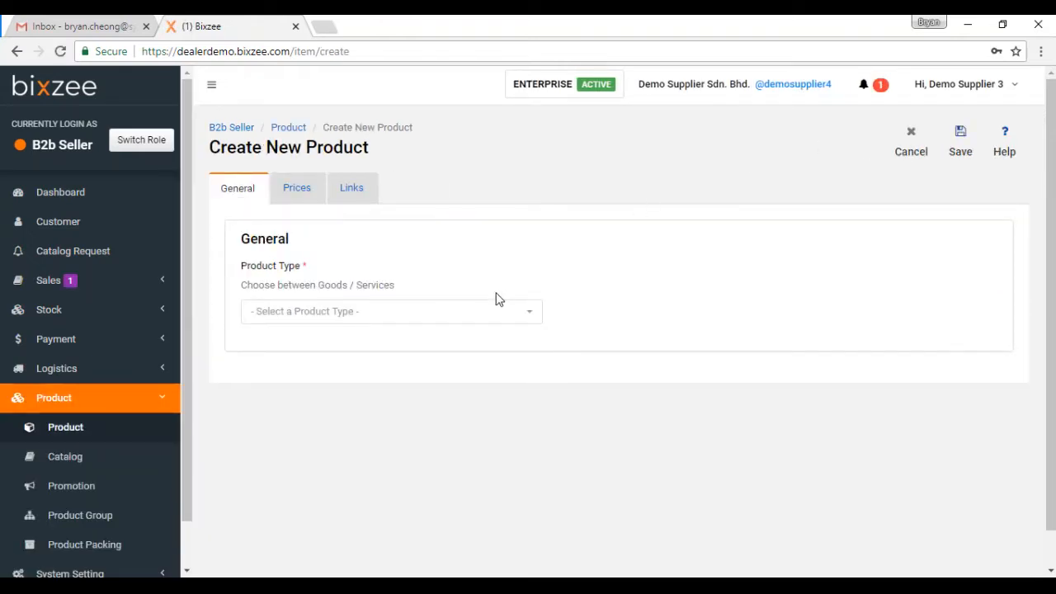
click(381, 314)
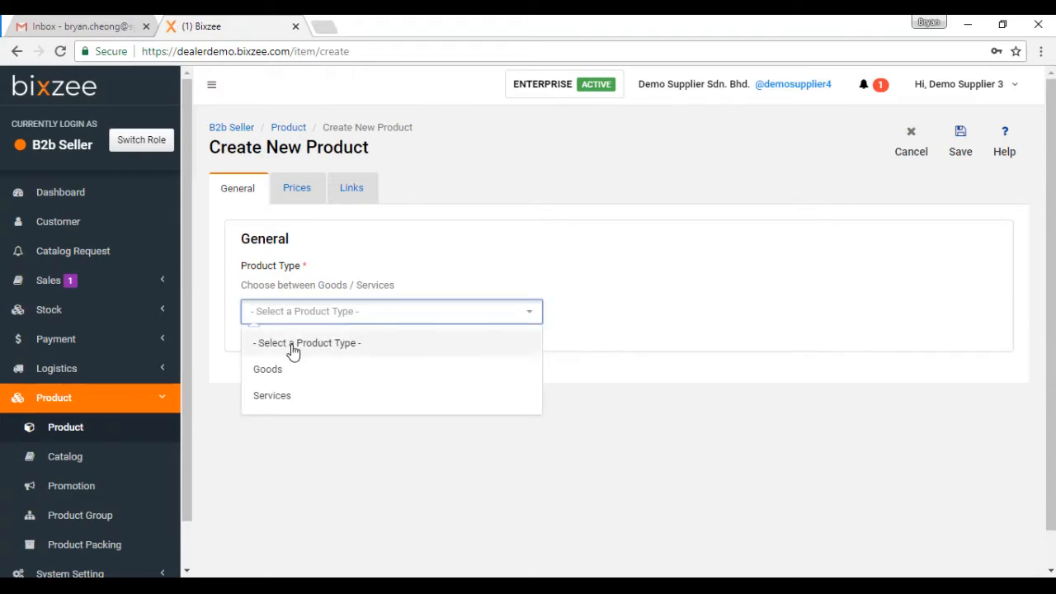
click(275, 377)
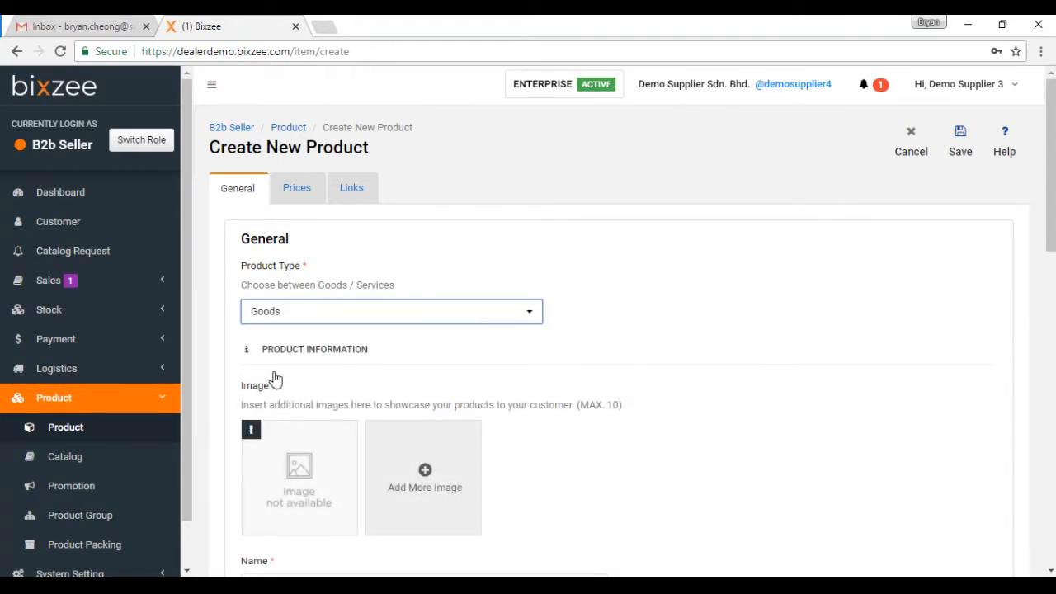
Step: Load PEN.jpg from the Desktop as the product's main image
scroll(276, 378, down, 1)
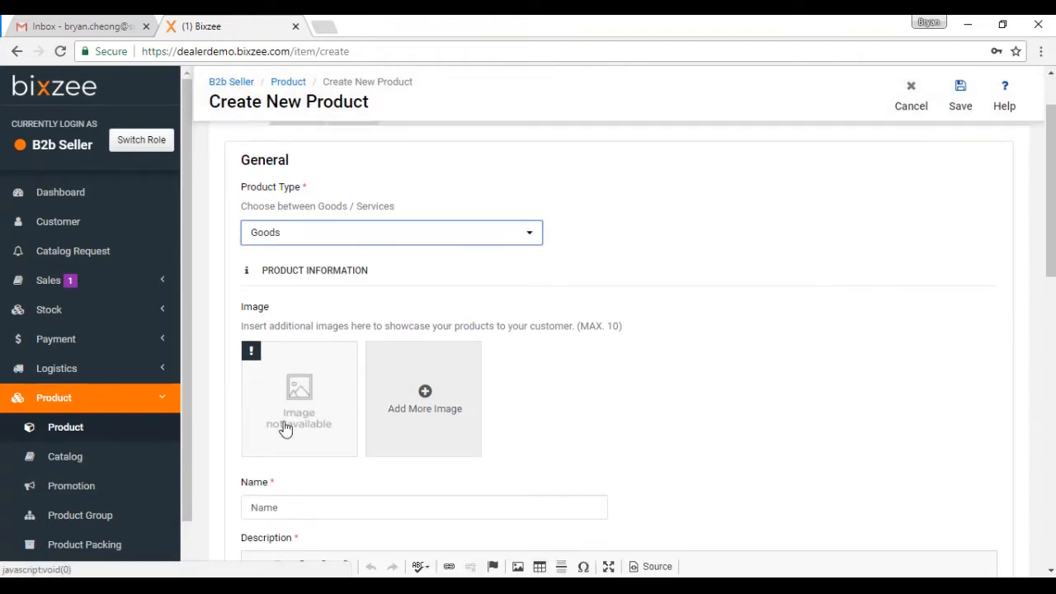
click(286, 393)
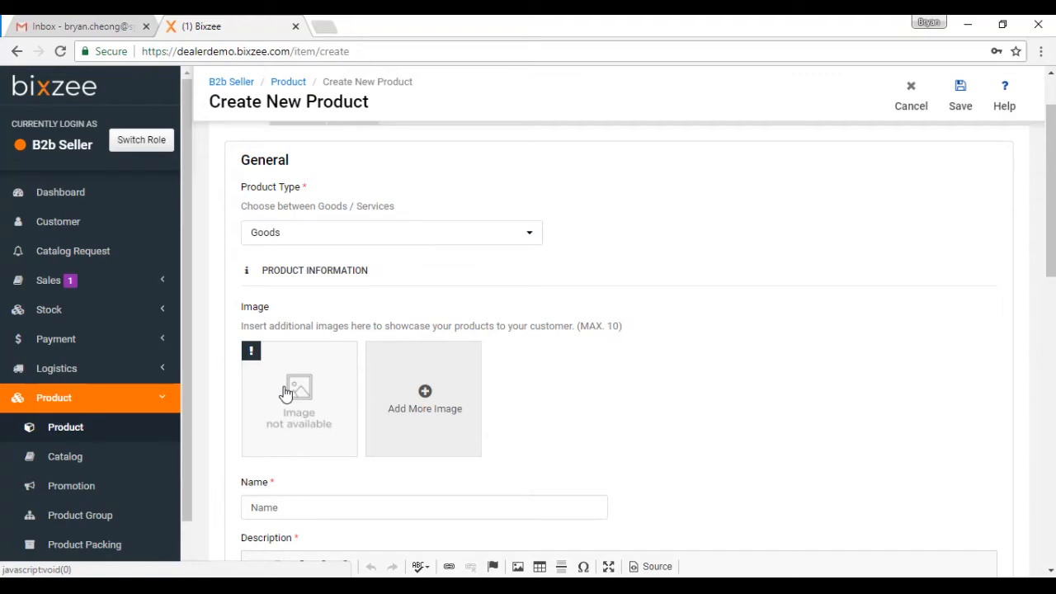
click(348, 156)
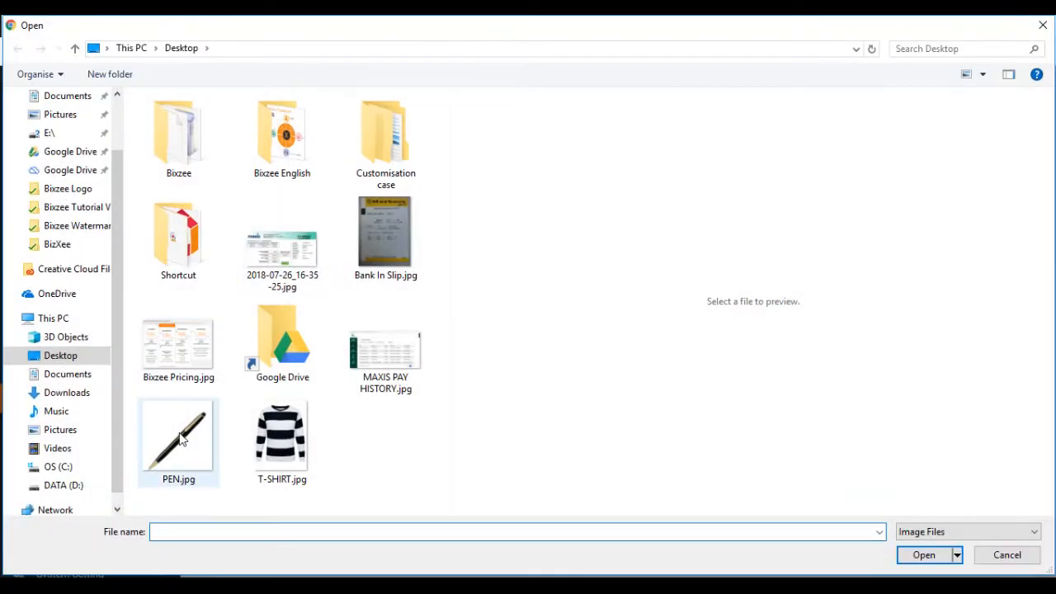
double_click(179, 437)
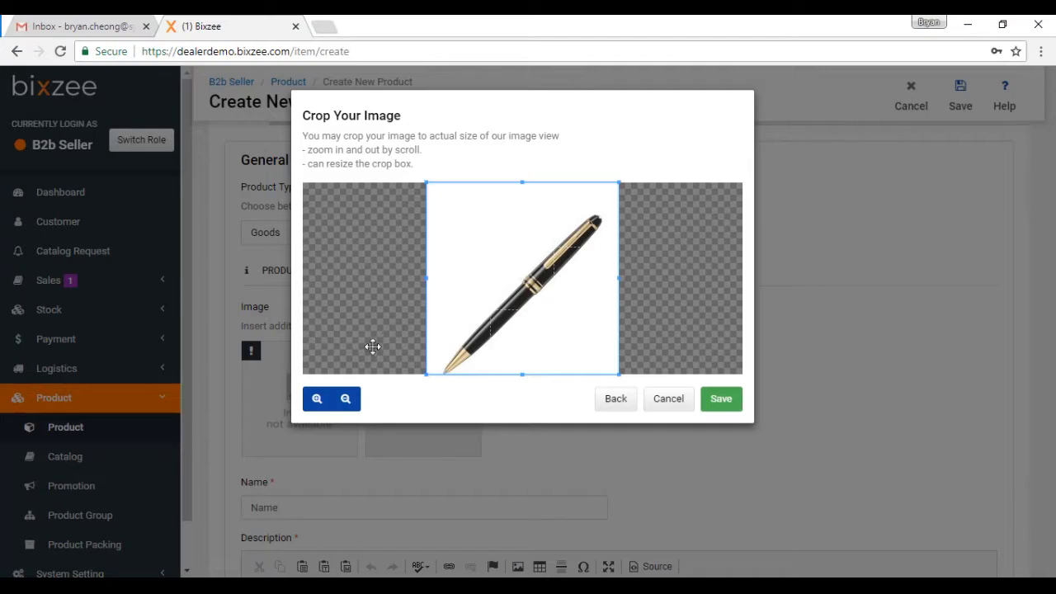
Step: Adjust the pen image's zoom until it exactly fills the crop box, and save the cropped image
click(316, 398)
click(316, 400)
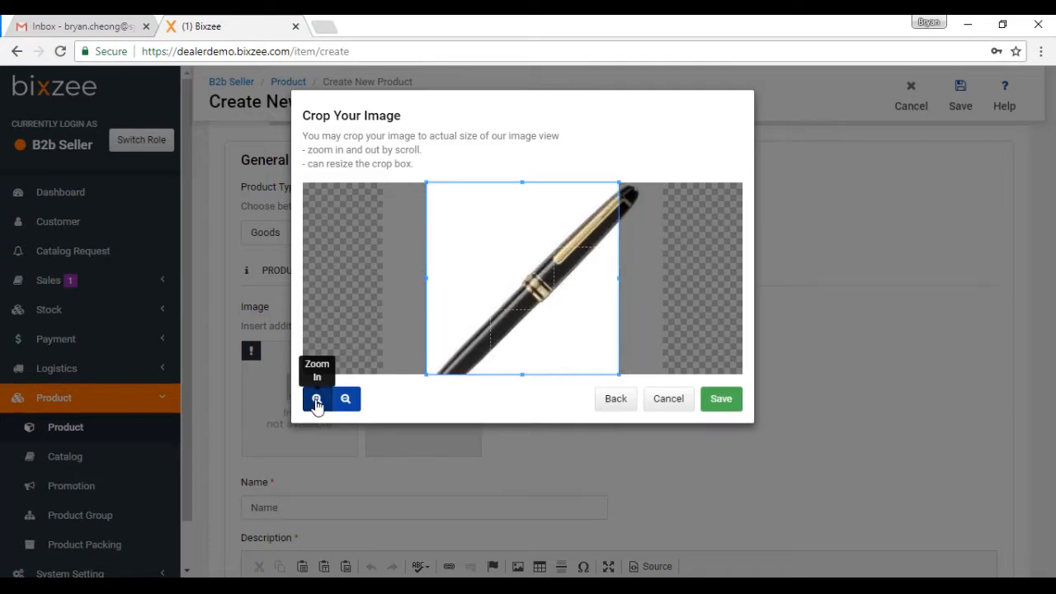
click(345, 400)
click(345, 400)
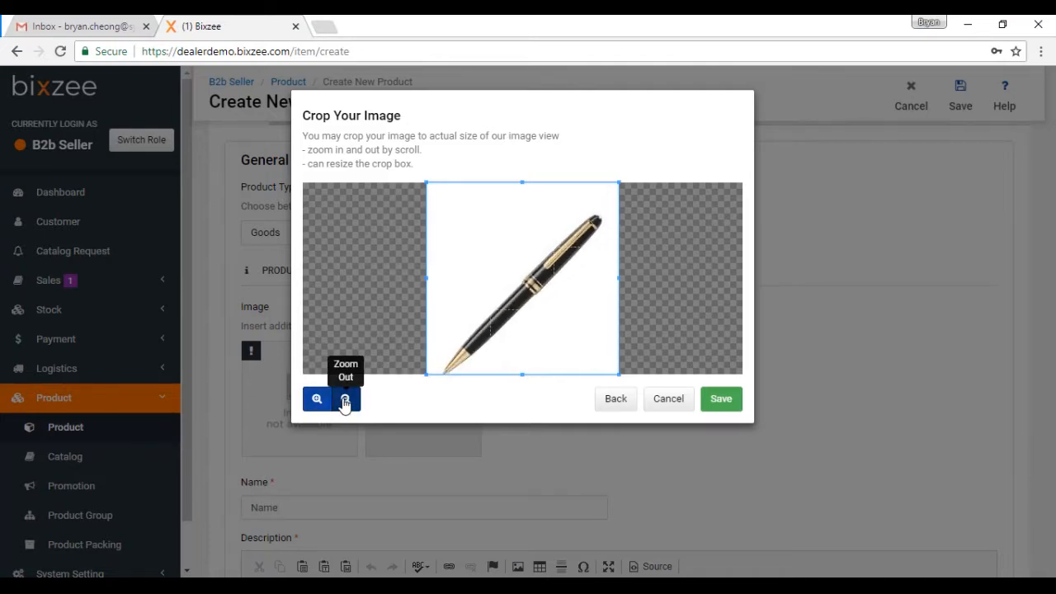
click(345, 401)
click(345, 400)
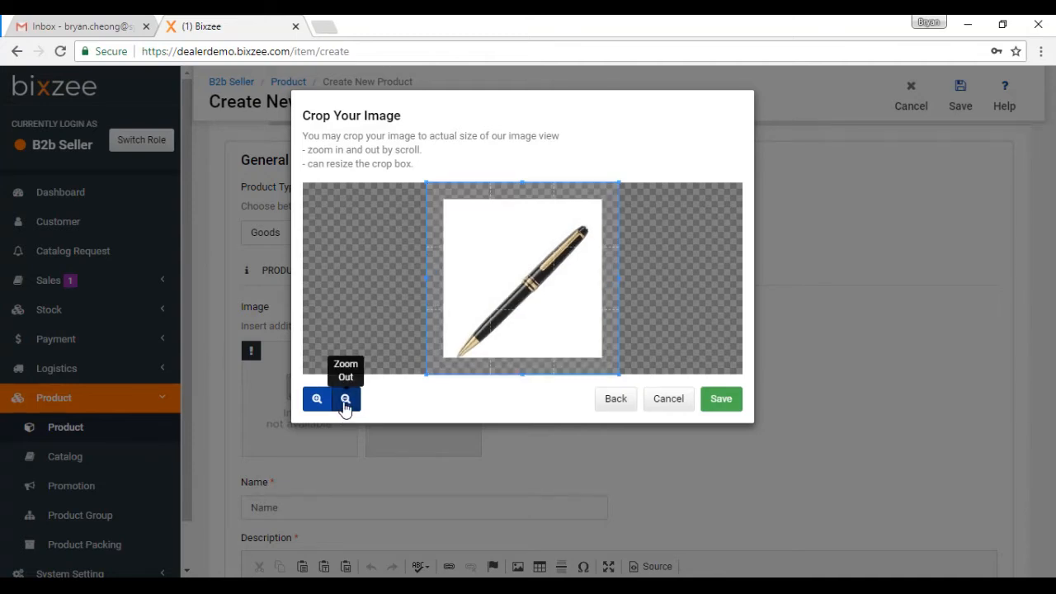
click(317, 405)
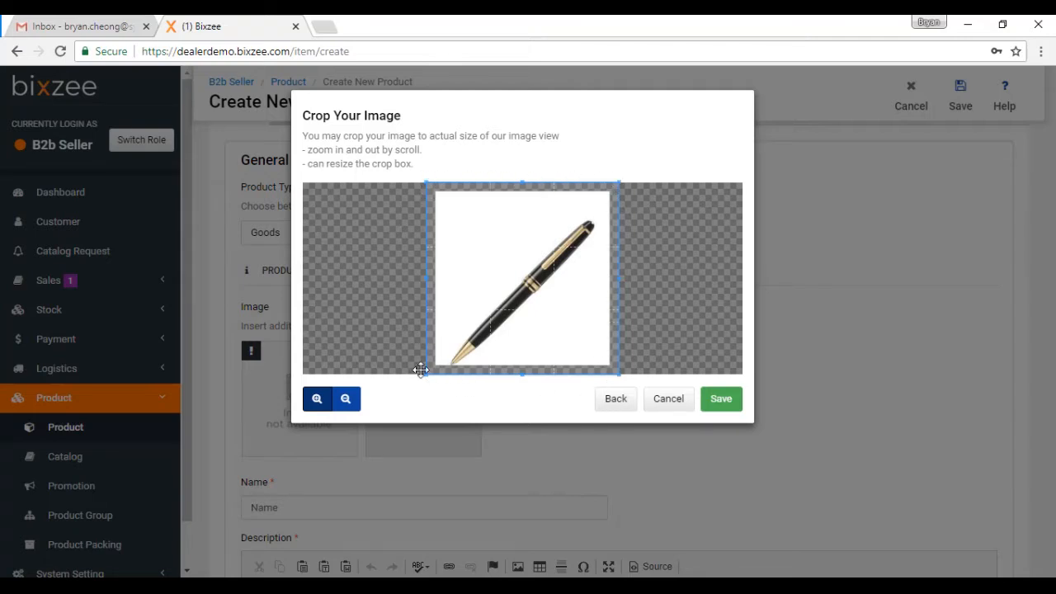
click(318, 400)
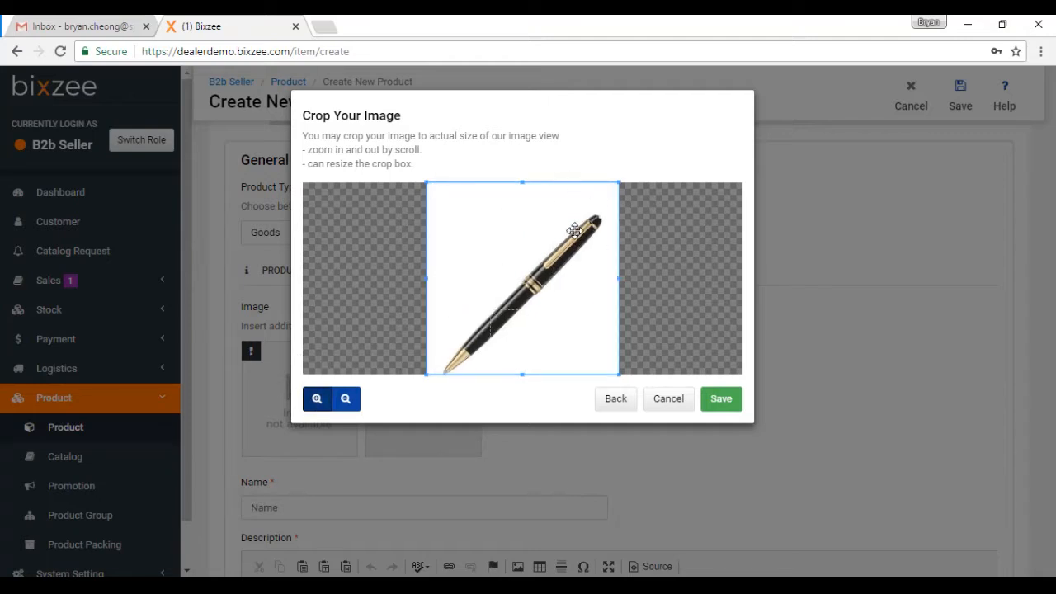
click(720, 399)
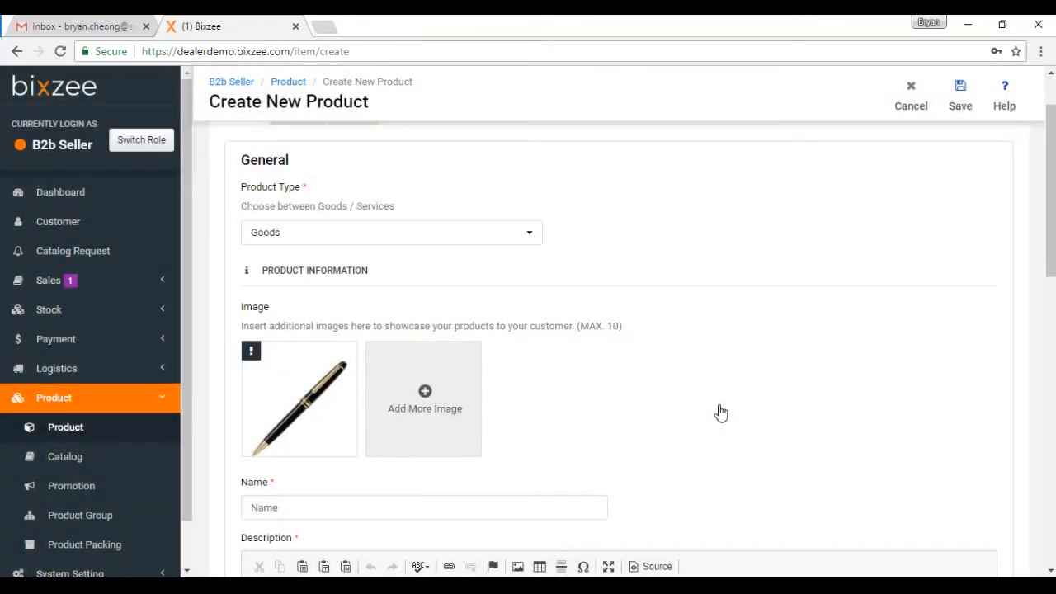
Step: Name the product "BLACK PEN(PCS)" and copy the name for reuse
scroll(632, 398, down, 2)
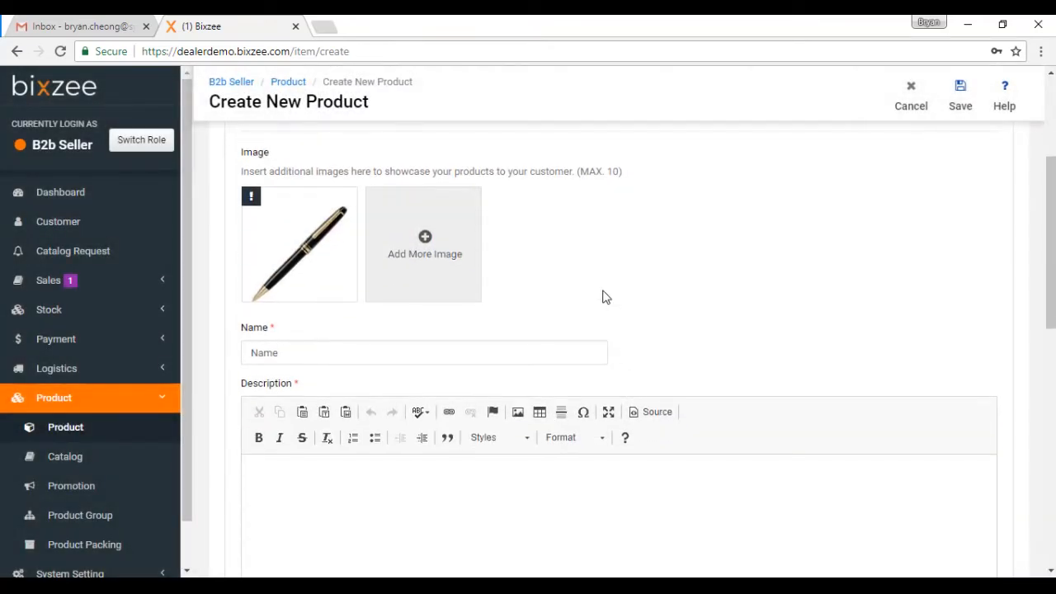
scroll(602, 297, up, 1)
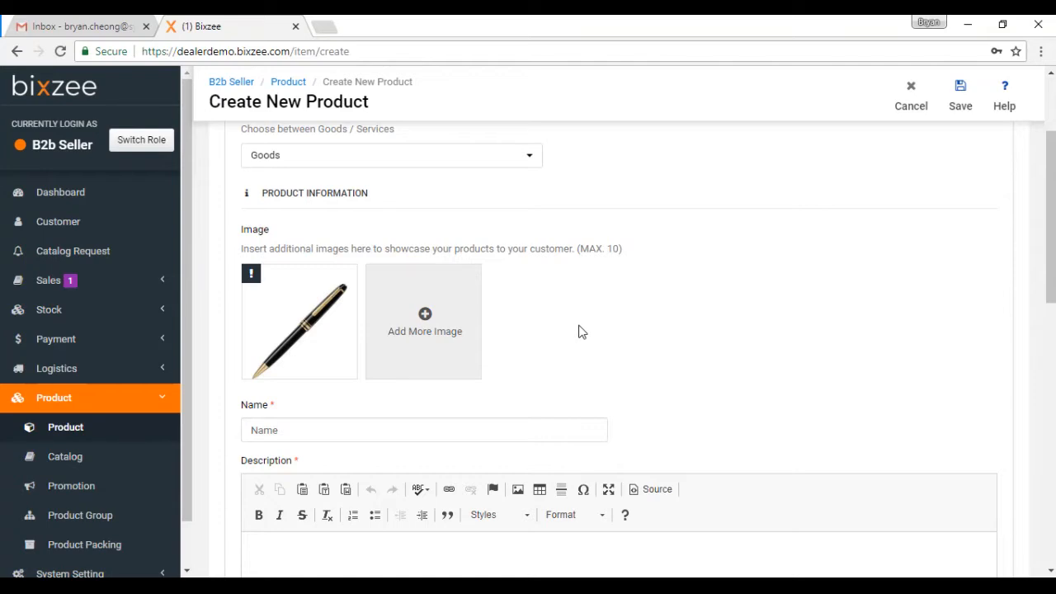
scroll(580, 332, down, 1)
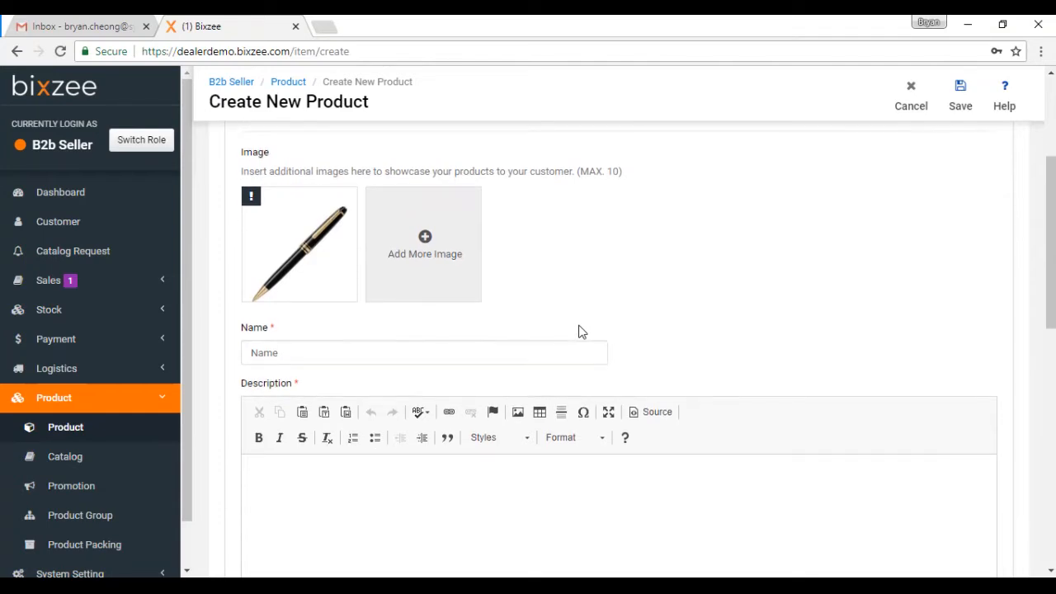
click(480, 354)
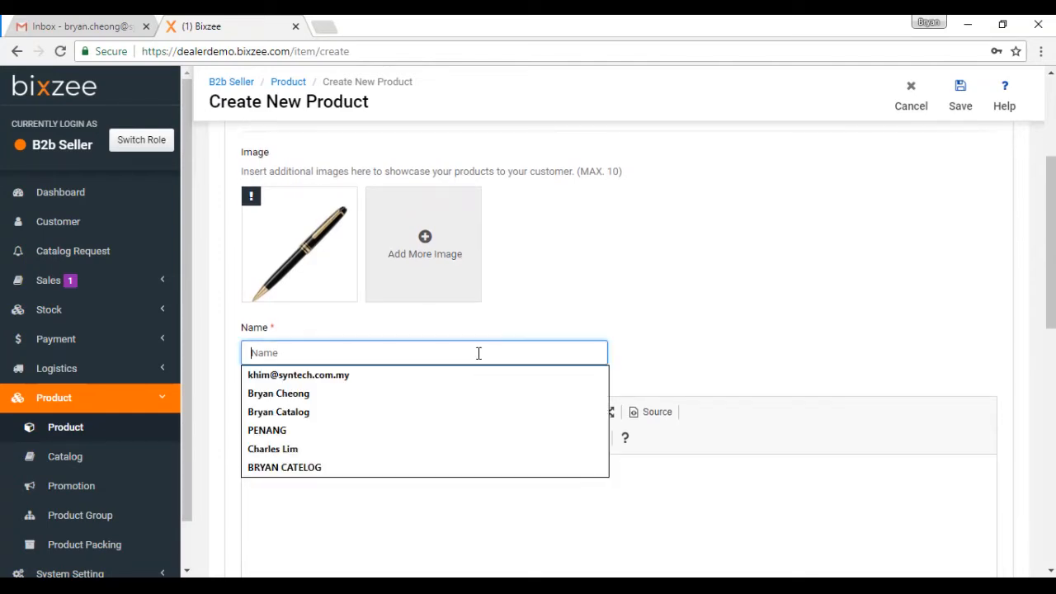
text(BLACK PEN)
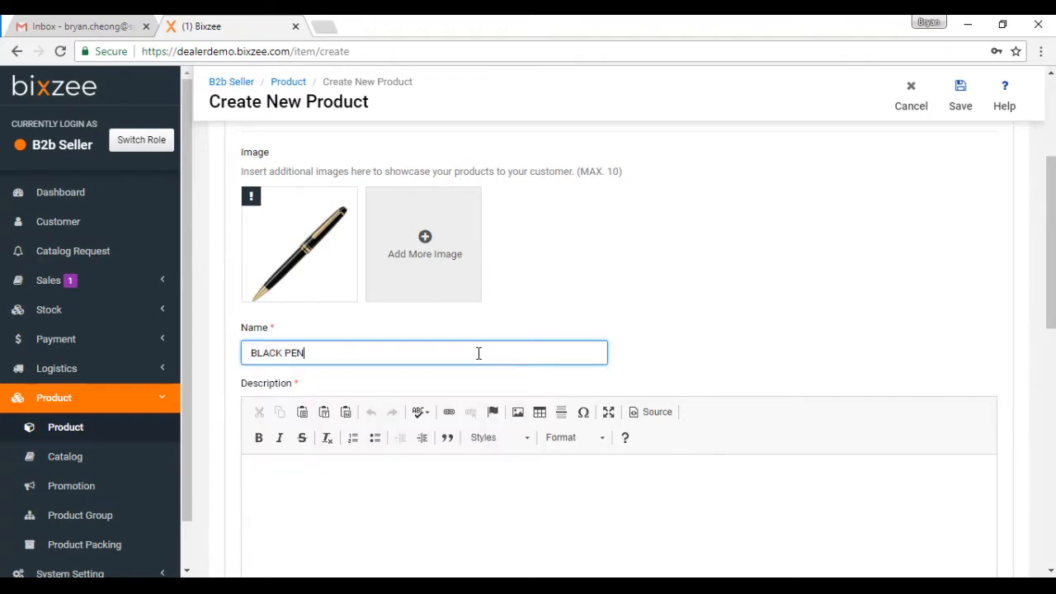
text((PCS))
triple_click(470, 353)
key(ctrl+c)
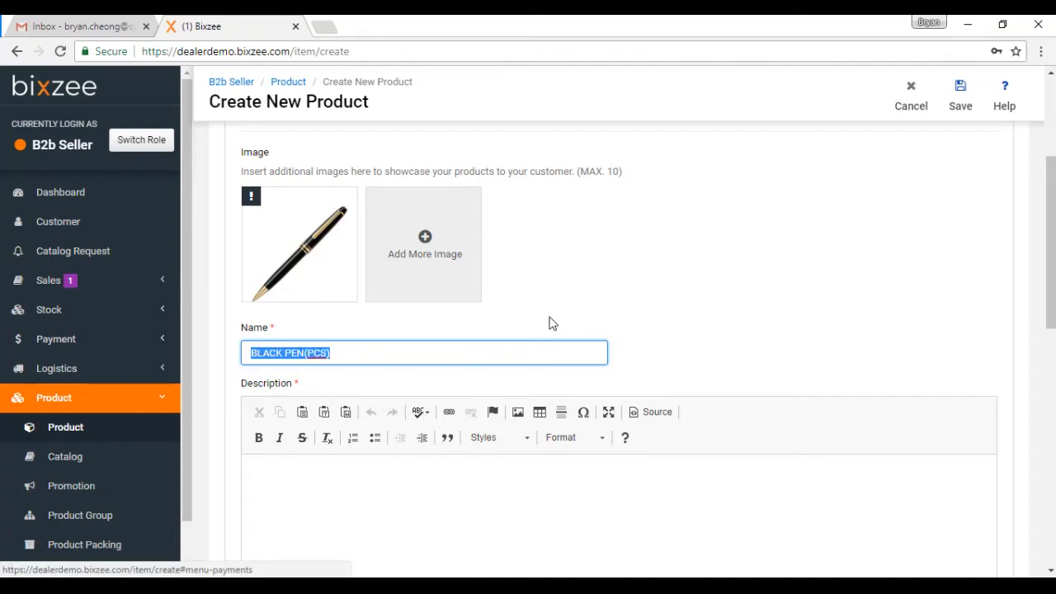
Step: Enter "-BLACK COLOUR" as the product description and paste the copied name BLACK PEN(PCS) as the SKU
scroll(550, 322, down, 2)
click(467, 345)
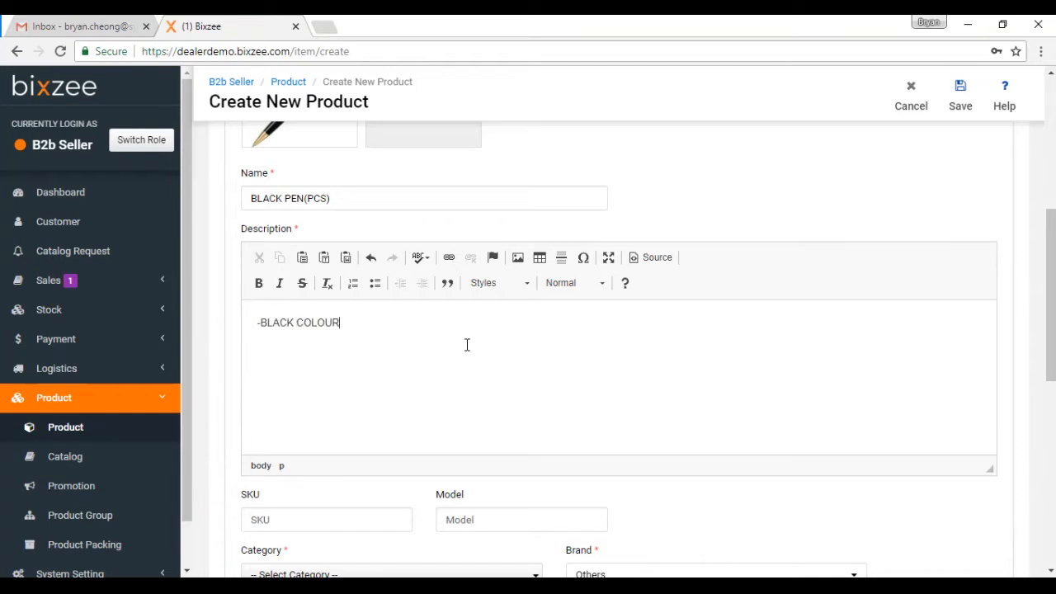
scroll(467, 344, down, 2)
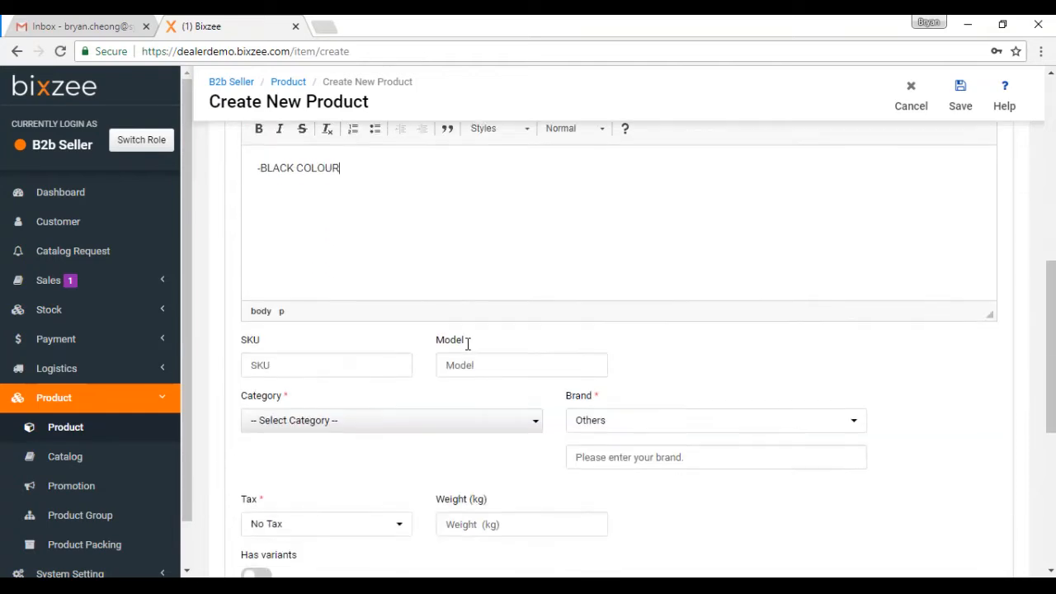
click(330, 370)
key(ctrl+v)
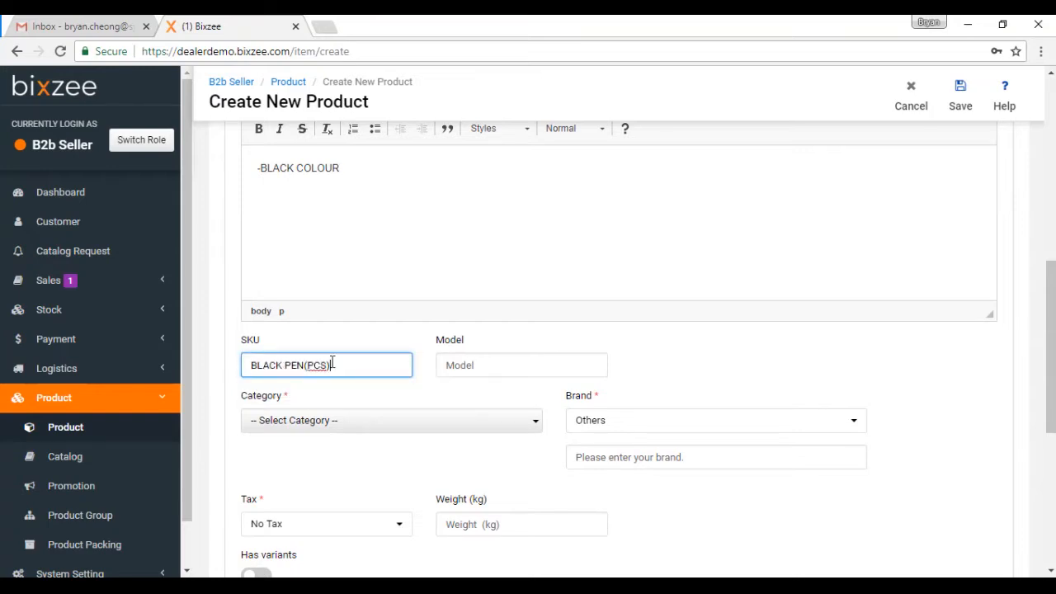
Step: Set the model to PARKER and the category to Groceries > Household > Paper Products
click(497, 367)
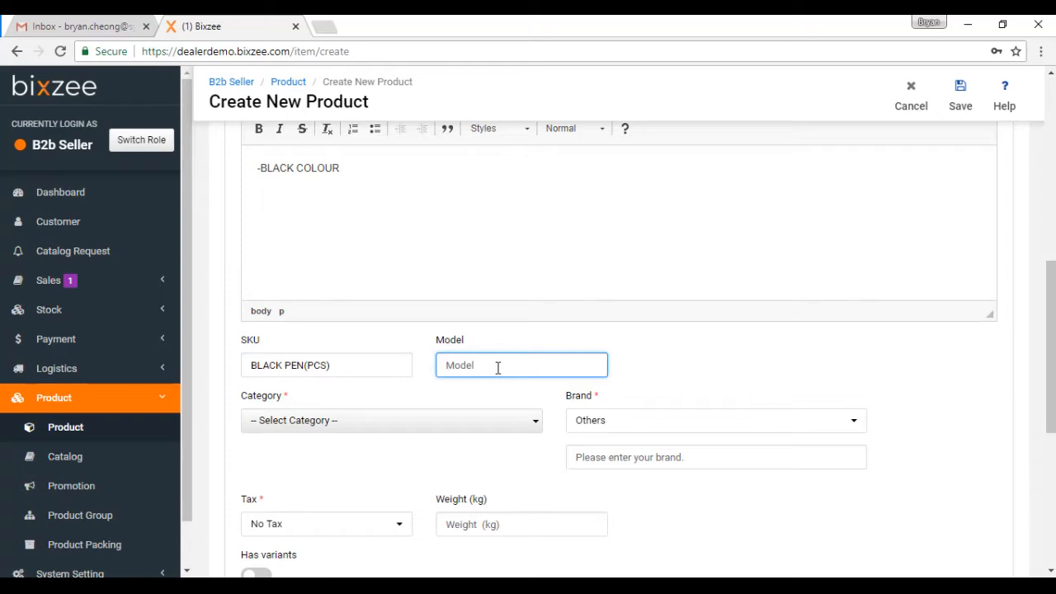
text(PARKER)
scroll(495, 370, down, 1)
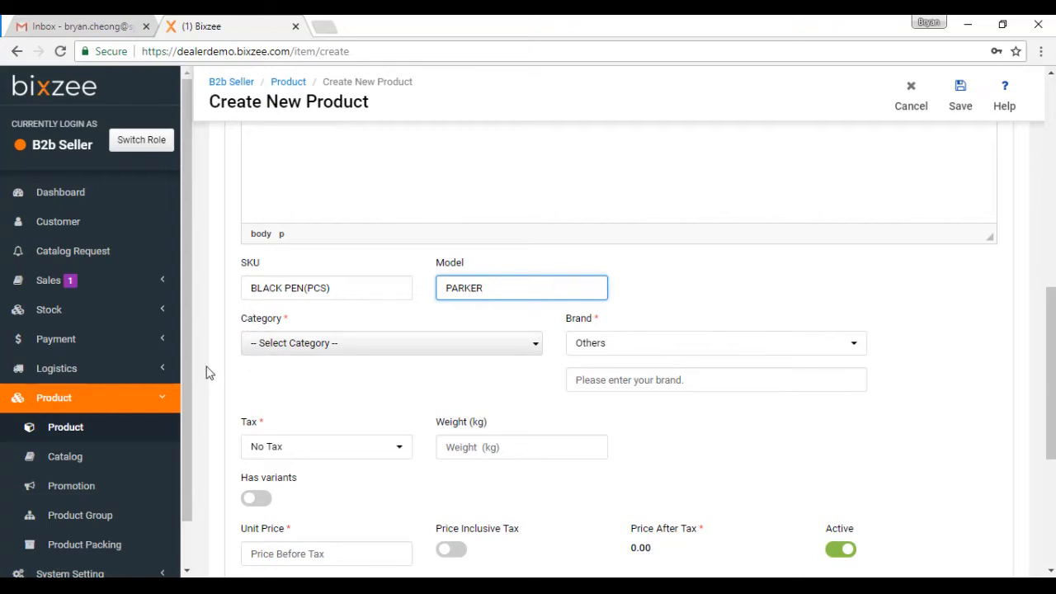
click(307, 350)
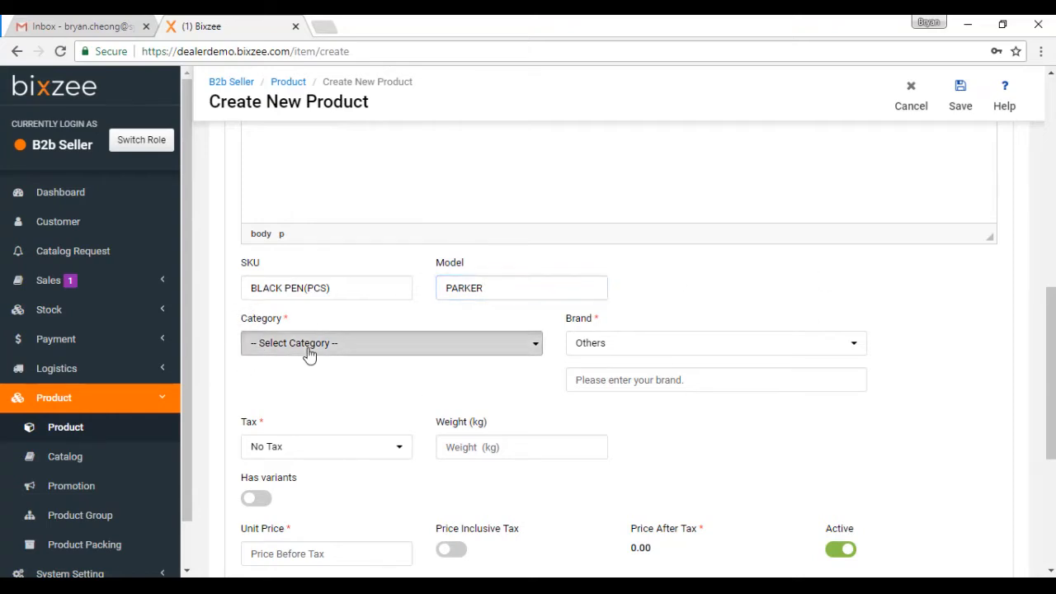
scroll(319, 401, down, 1)
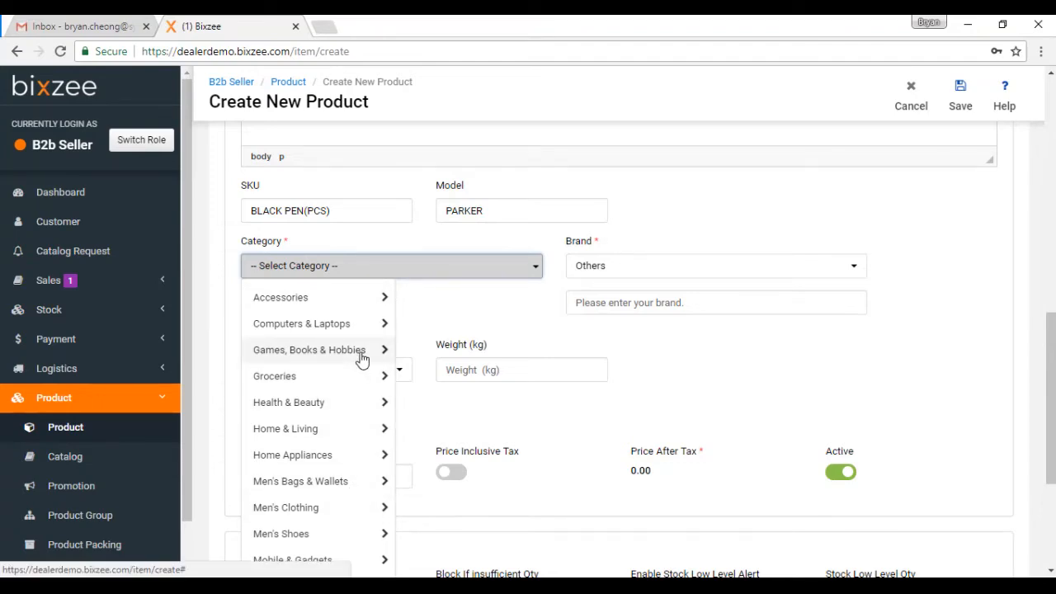
click(350, 383)
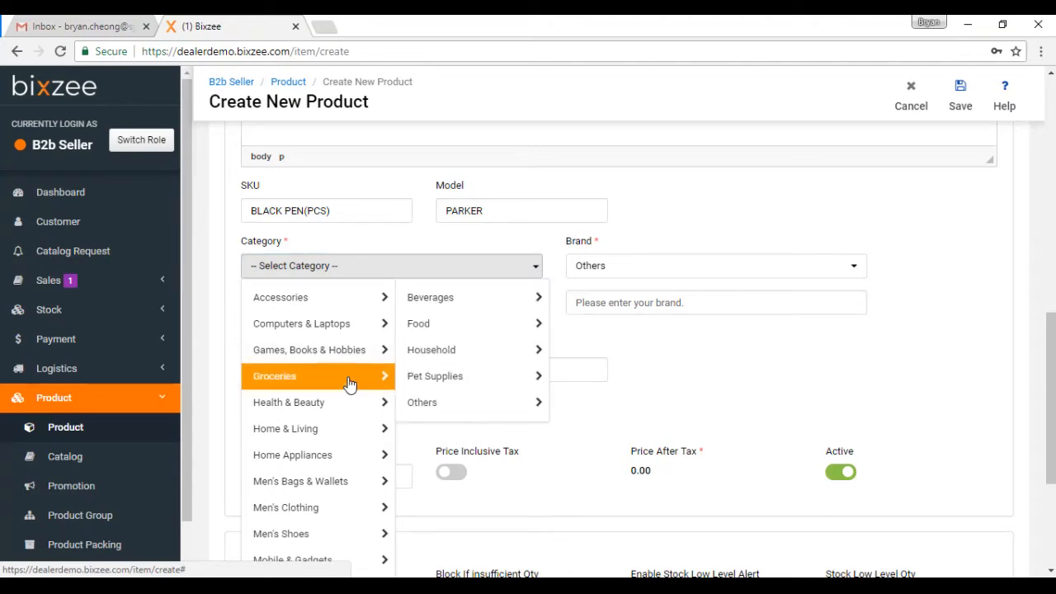
click(503, 361)
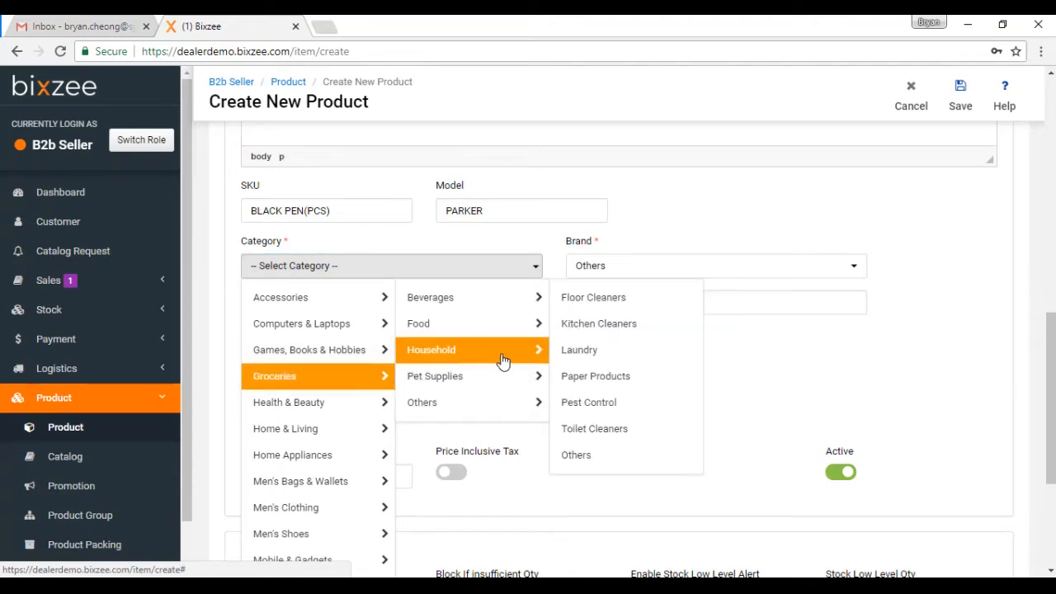
click(620, 377)
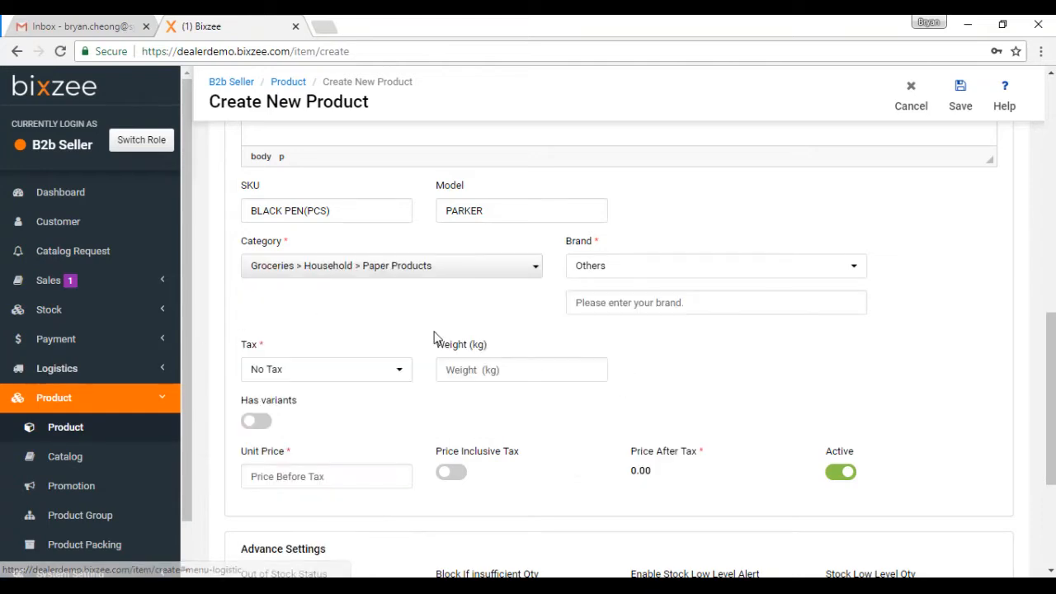
Step: Copy the model name PARKER into the custom brand field for the Others brand
click(613, 304)
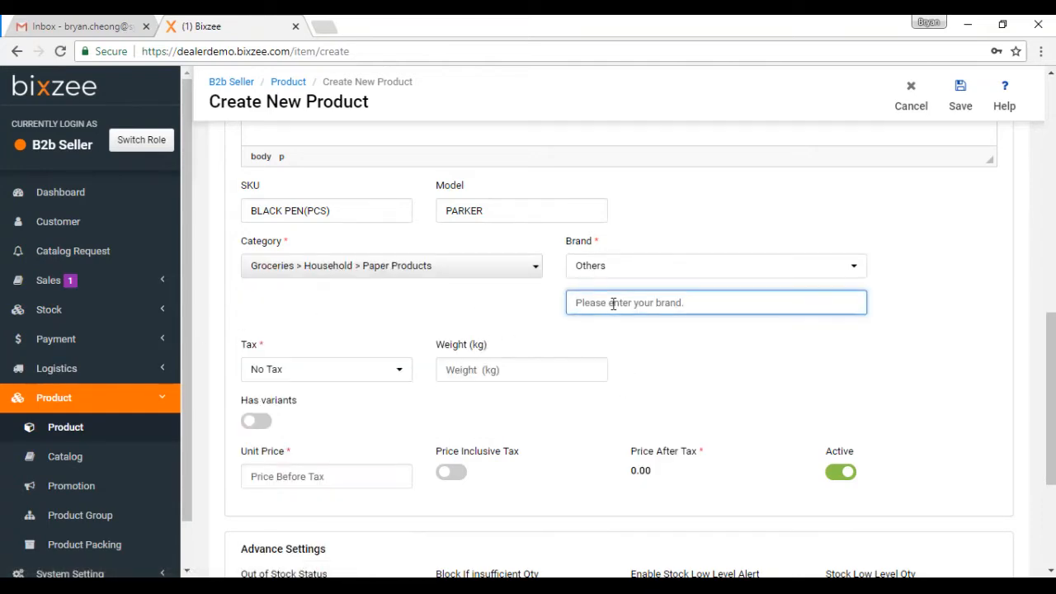
drag(495, 209, 201, 194)
key(ctrl+c)
click(591, 305)
key(ctrl+v)
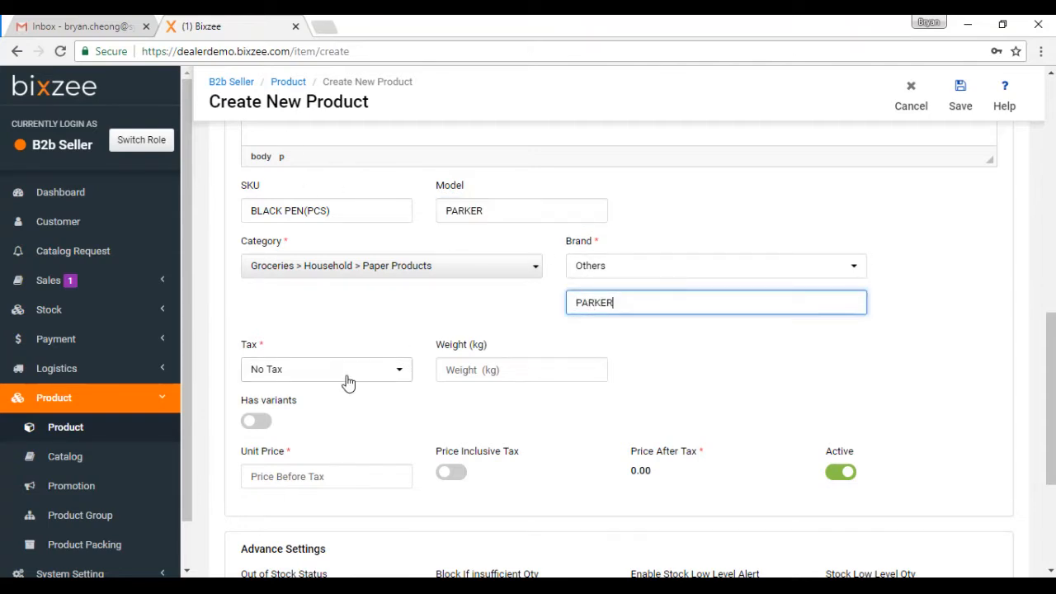
Step: Review the available tax options for the product and keep No Tax selected
scroll(347, 408, down, 2)
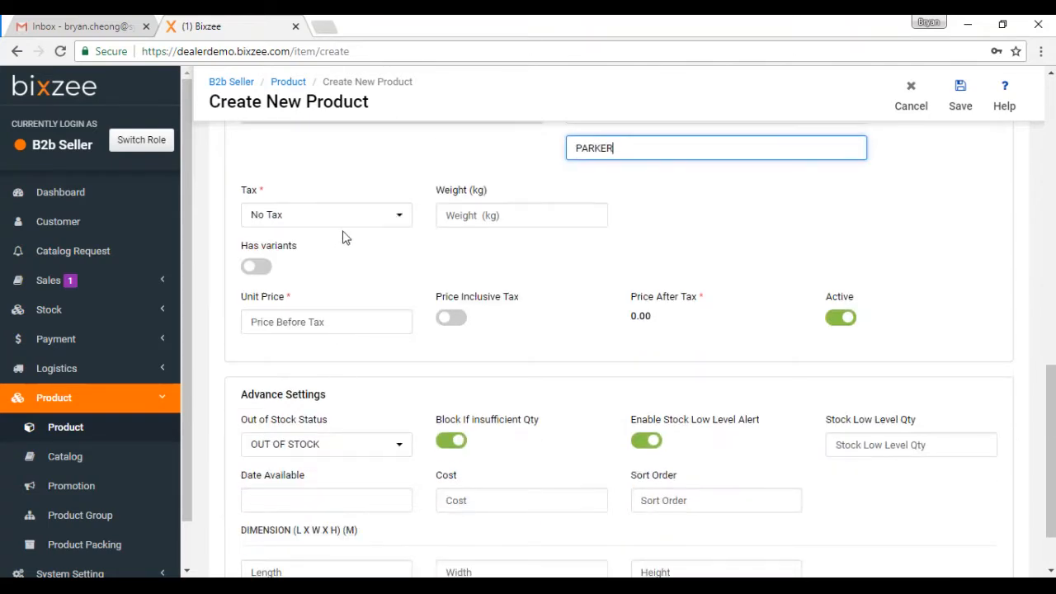
click(378, 217)
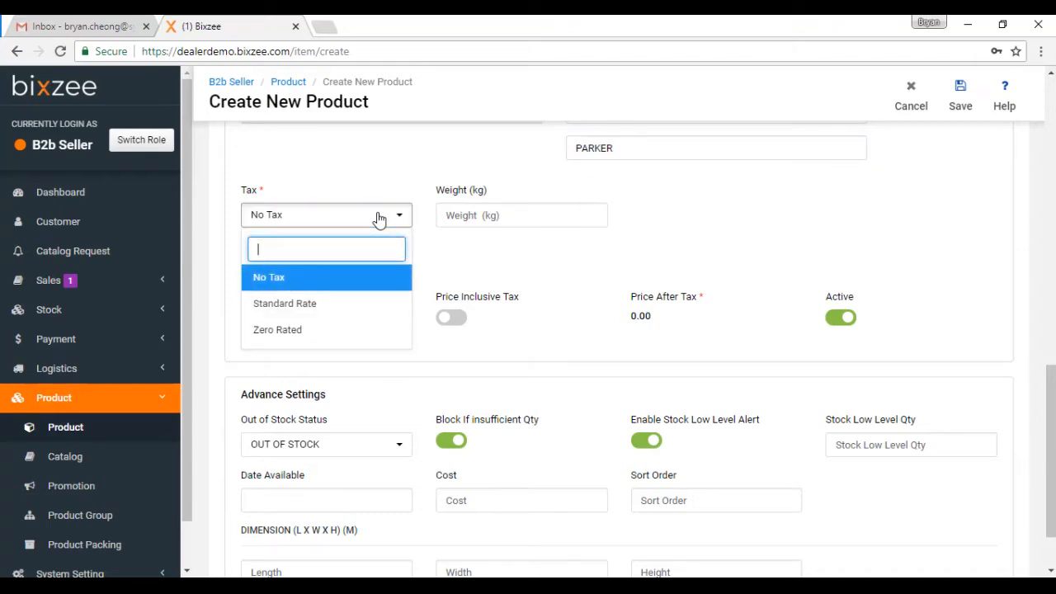
click(378, 217)
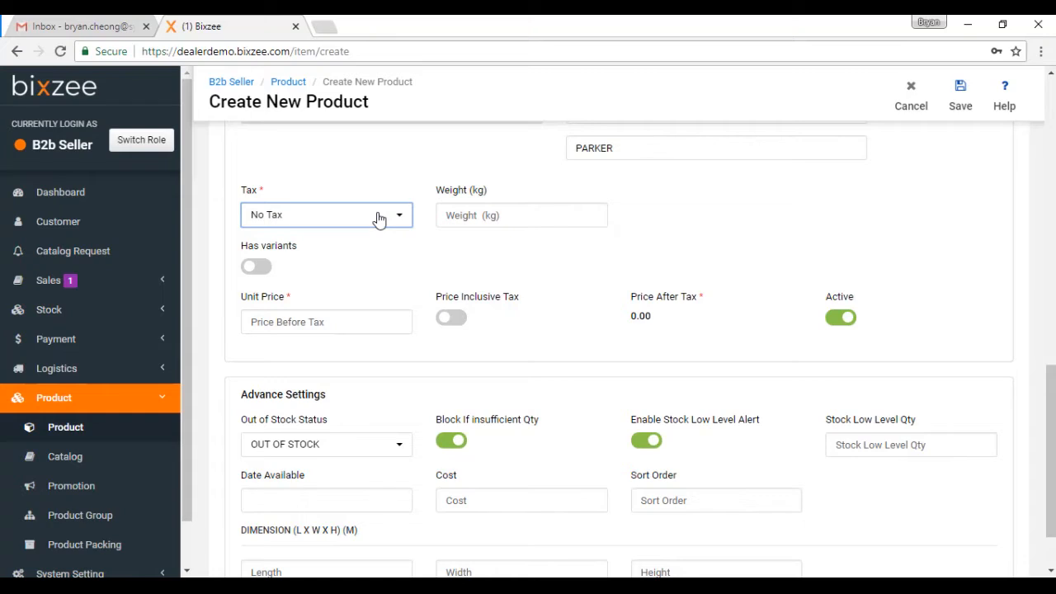
click(378, 217)
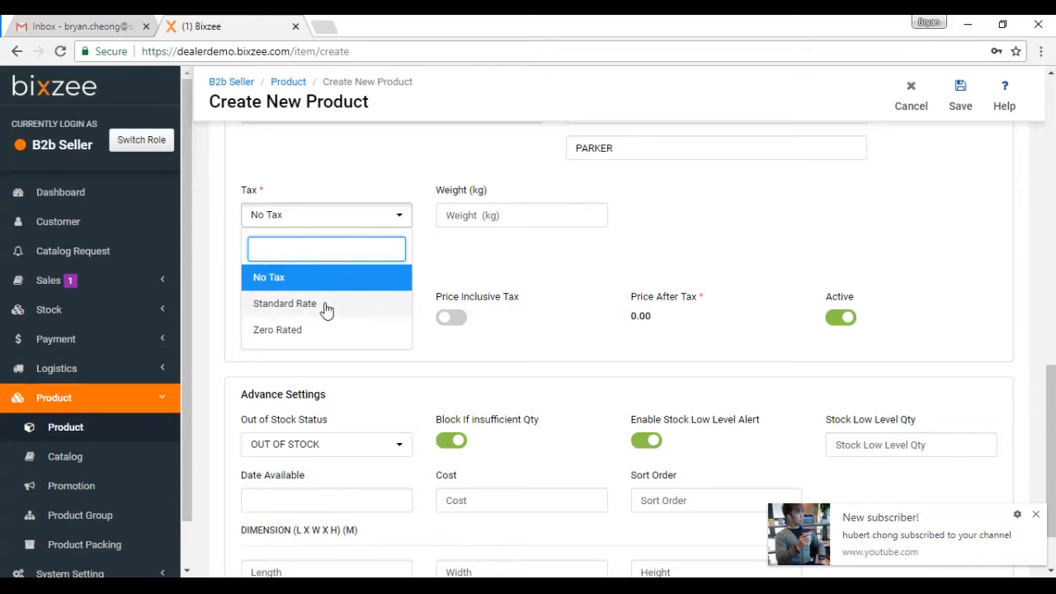
click(348, 213)
Step: Set the product's weight to 0.5 kg and its unit price before tax to 10.00
click(465, 210)
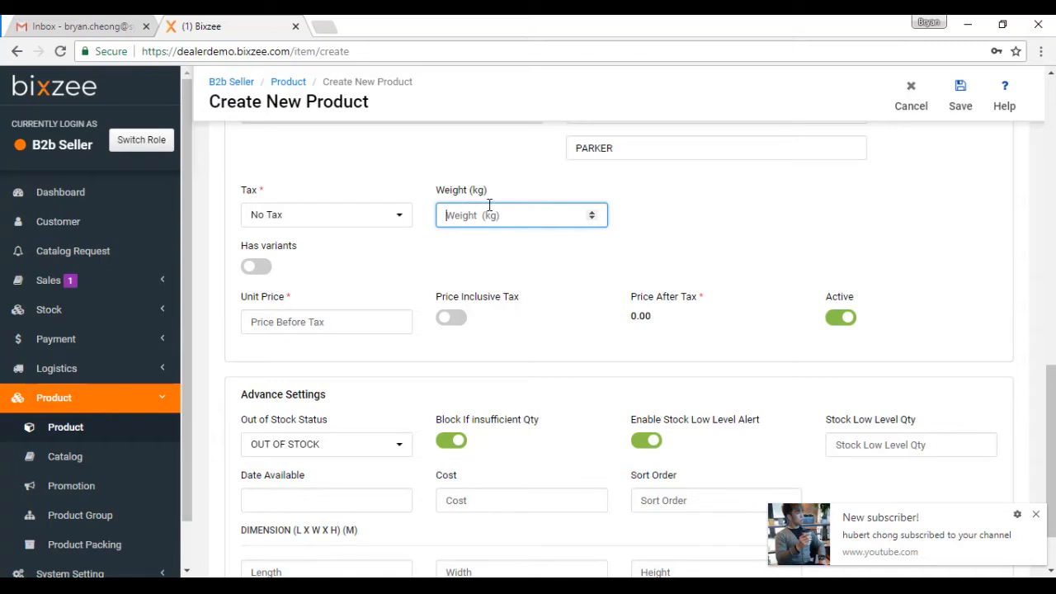
text(0.5)
click(378, 249)
scroll(378, 250, down, 1)
click(333, 243)
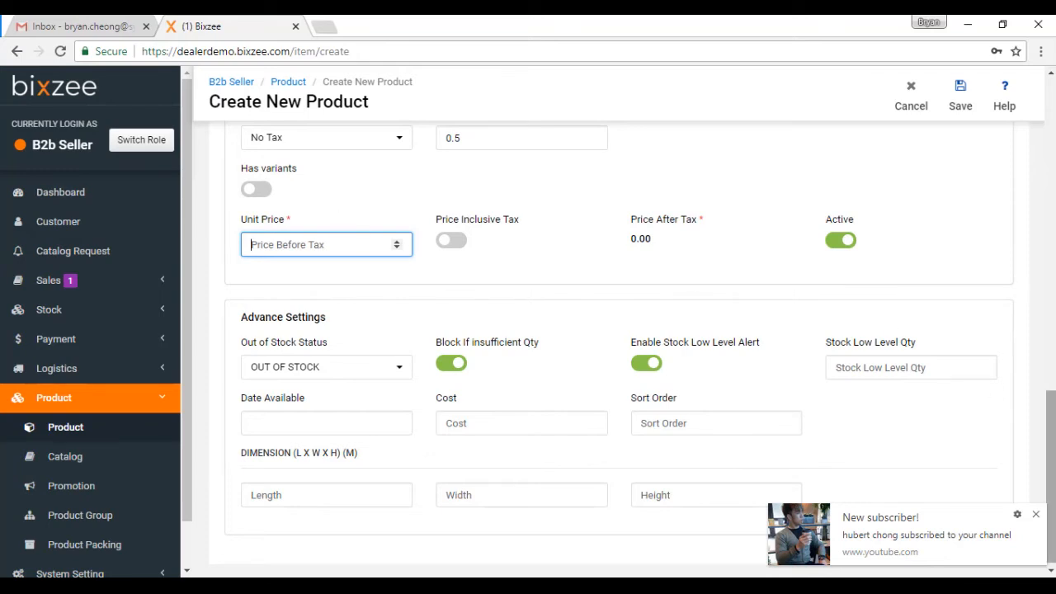
click(1036, 517)
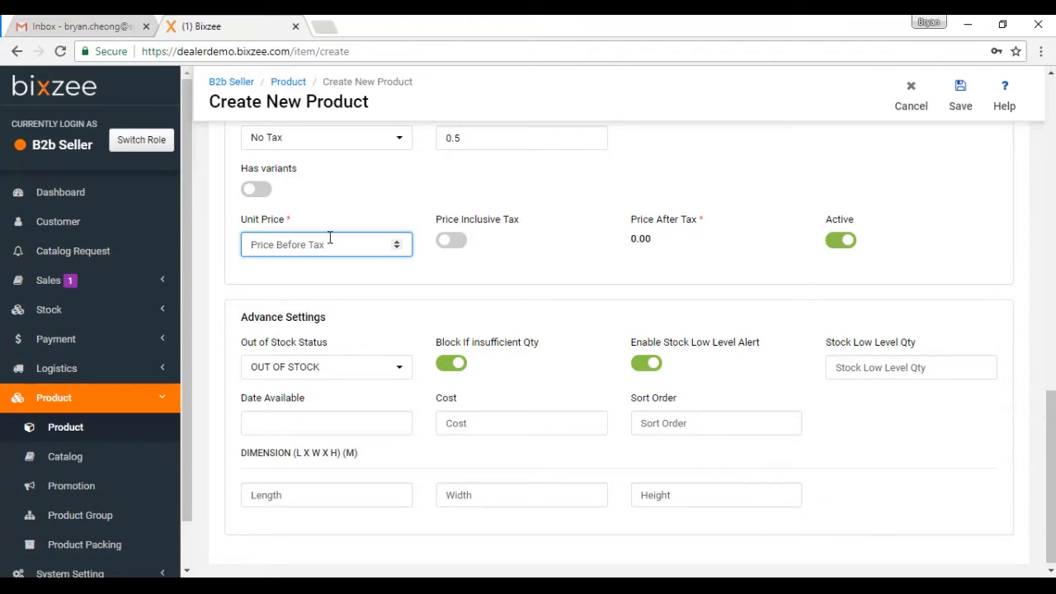
text(10.00)
click(460, 246)
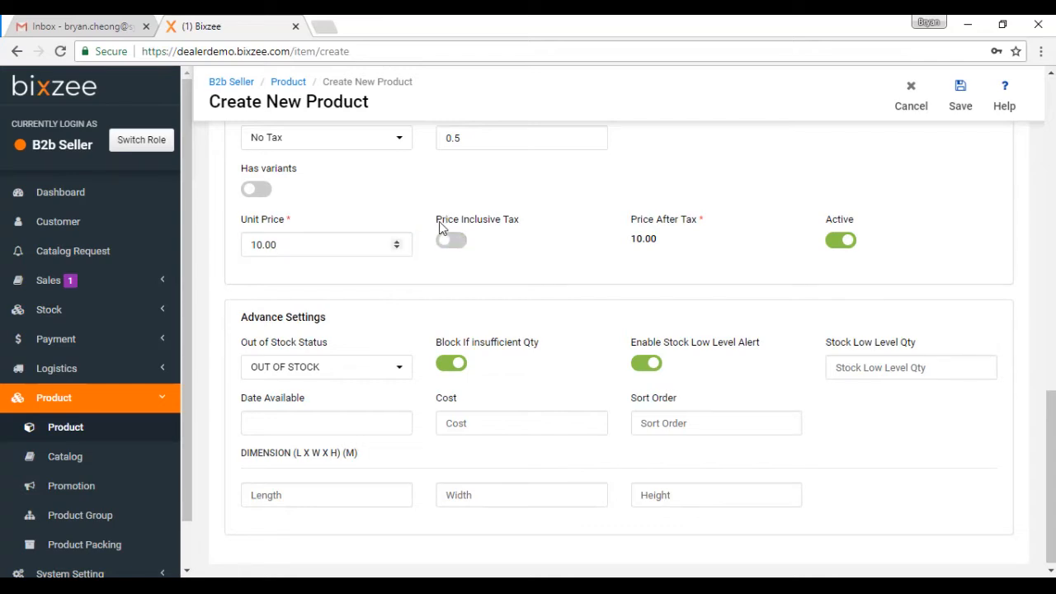
Step: Try the out-of-stock status Please Purchase within 14 days and return it to OUT OF STOCK
scroll(493, 271, down, 1)
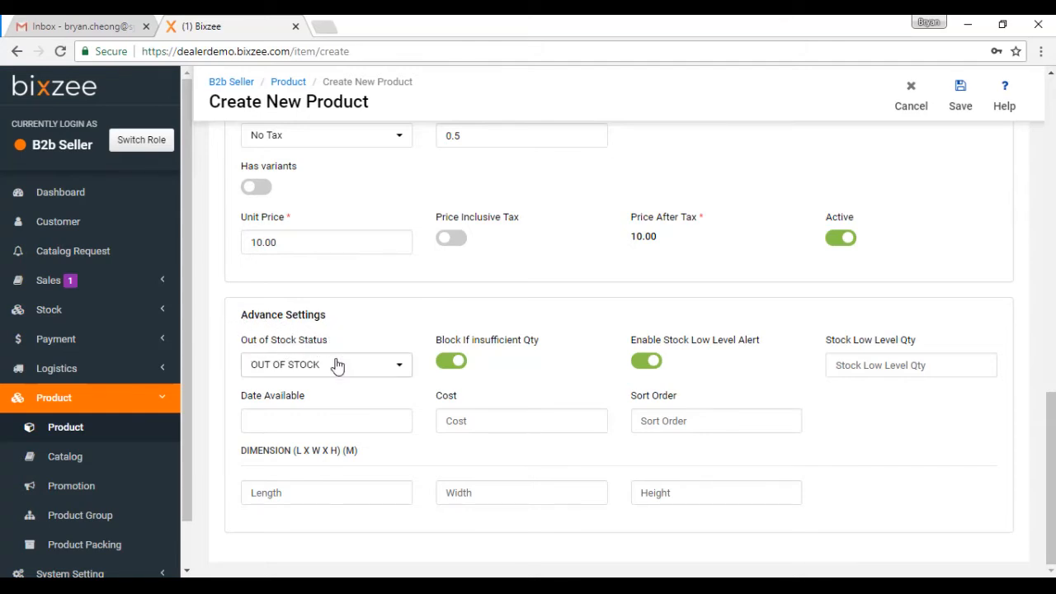
click(402, 367)
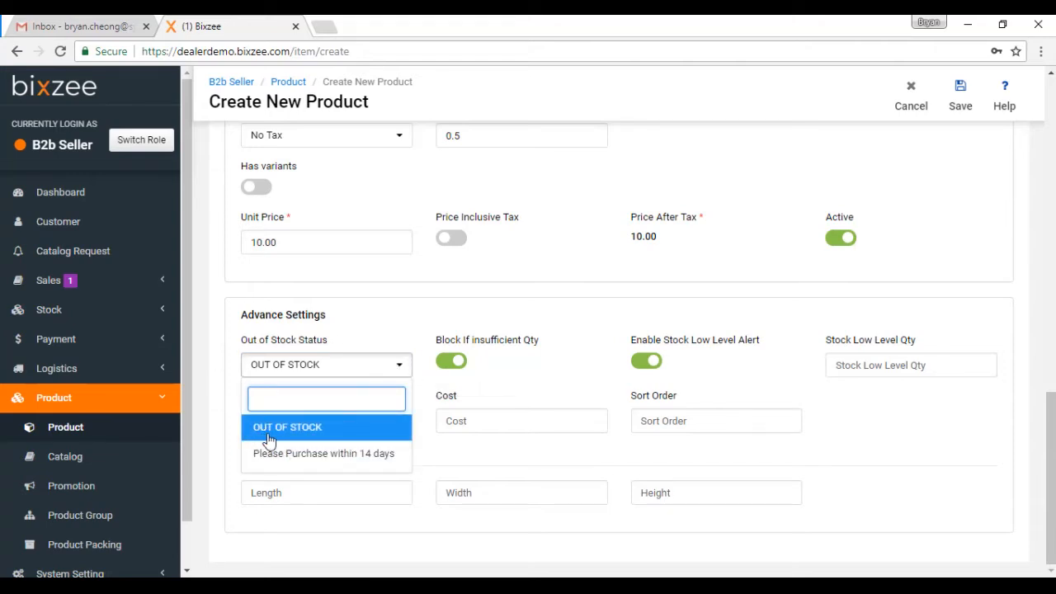
scroll(178, 435, down, 1)
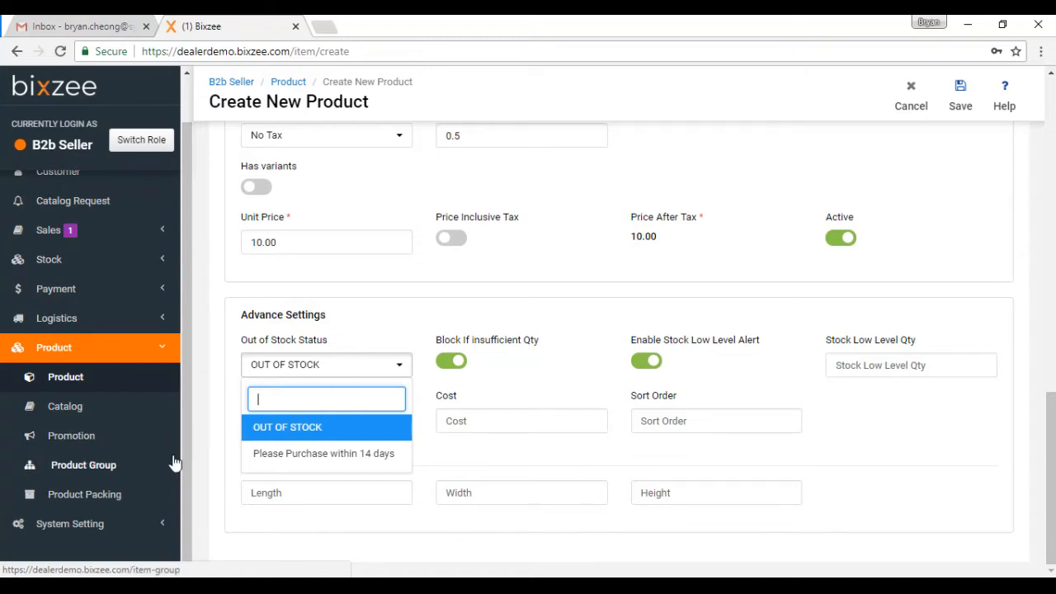
click(293, 459)
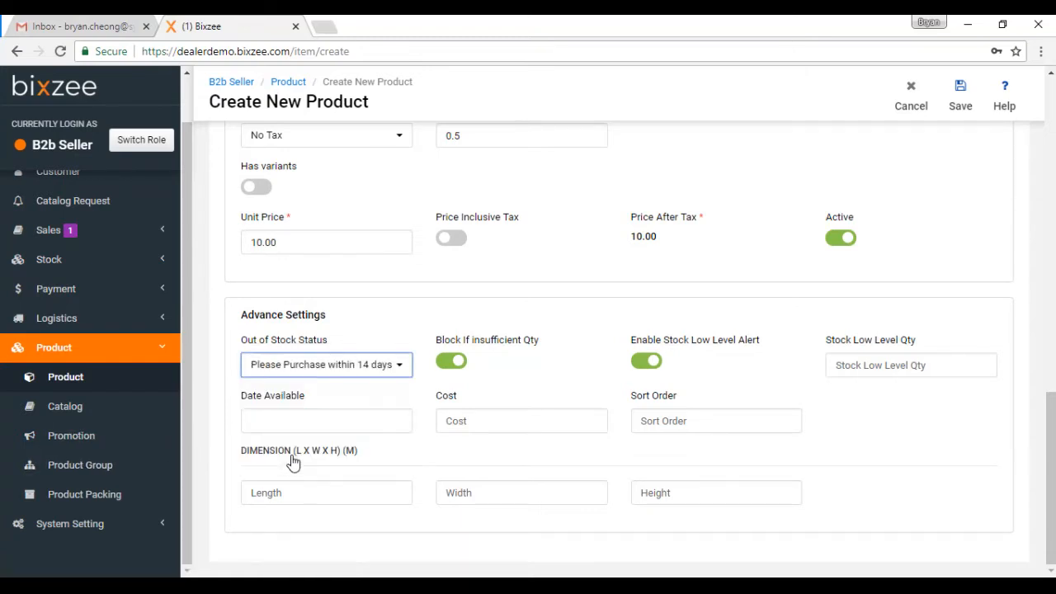
click(317, 370)
click(273, 431)
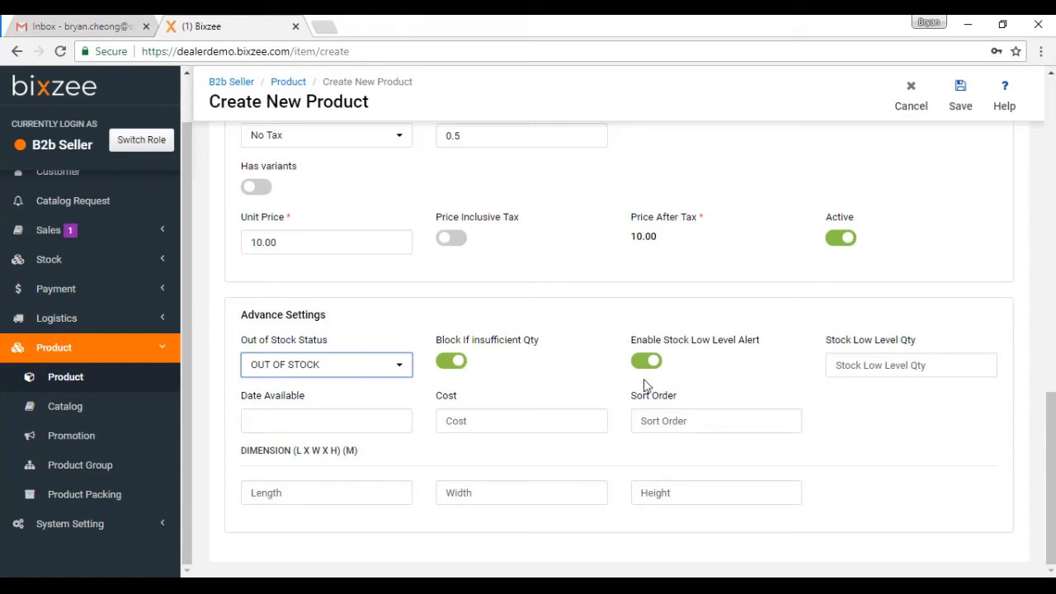
Step: Set the stock low level quantity to 5 and the product's cost to 5 in the advanced settings
click(853, 365)
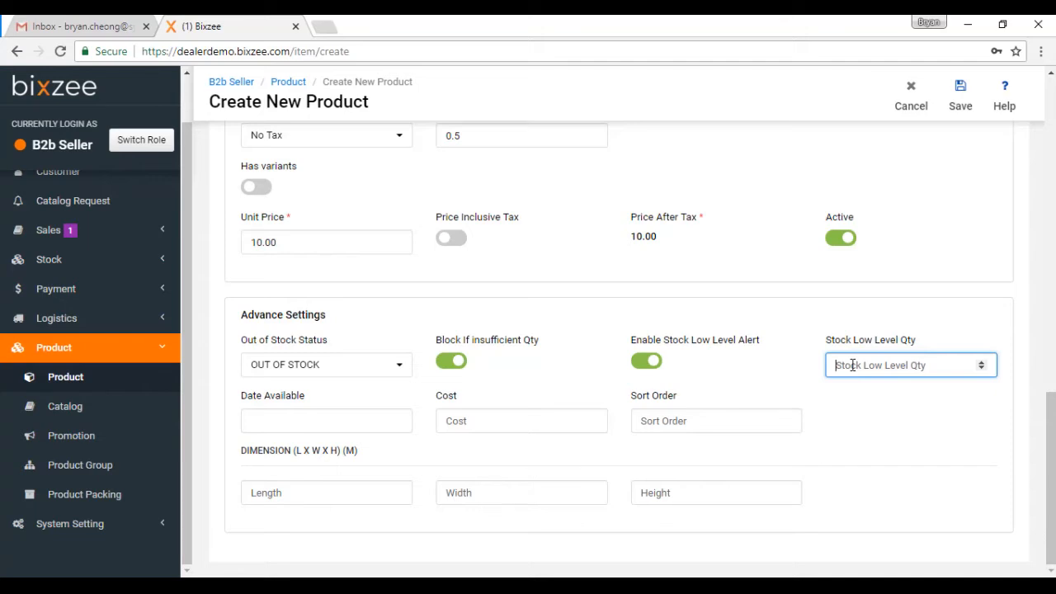
text(5)
click(844, 397)
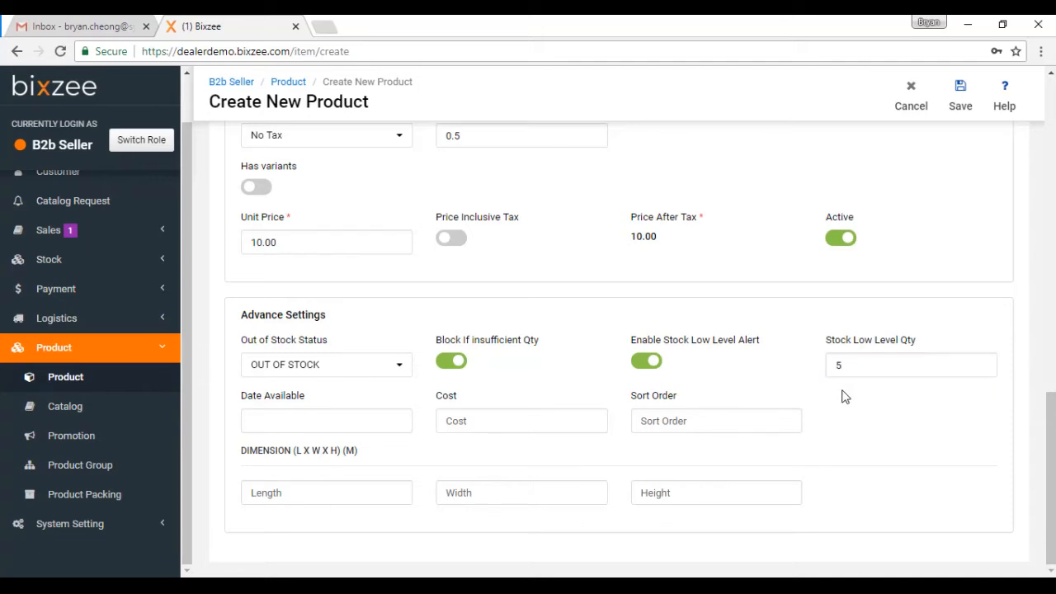
click(324, 412)
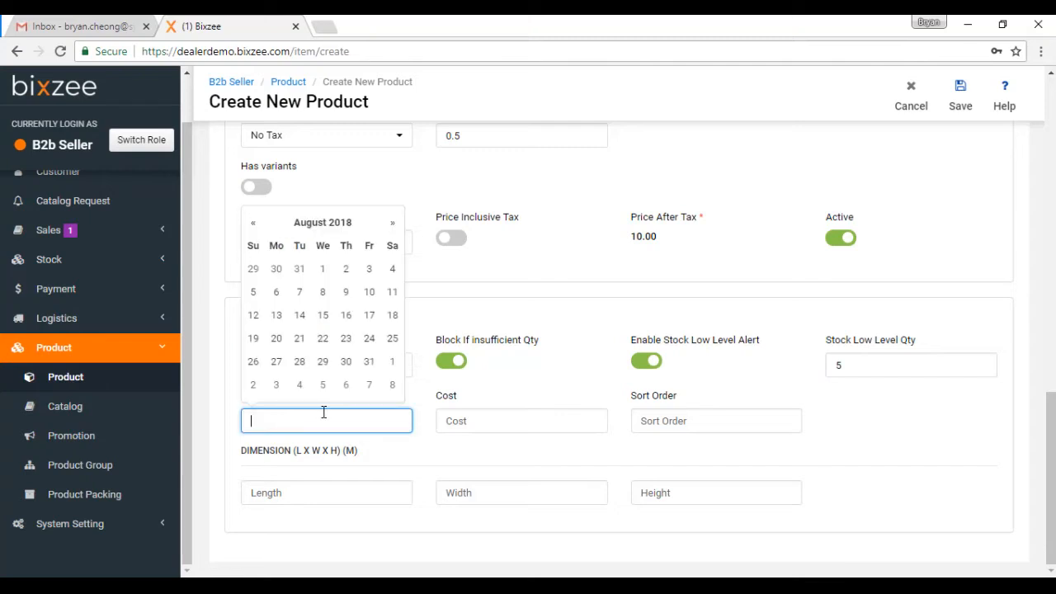
click(393, 455)
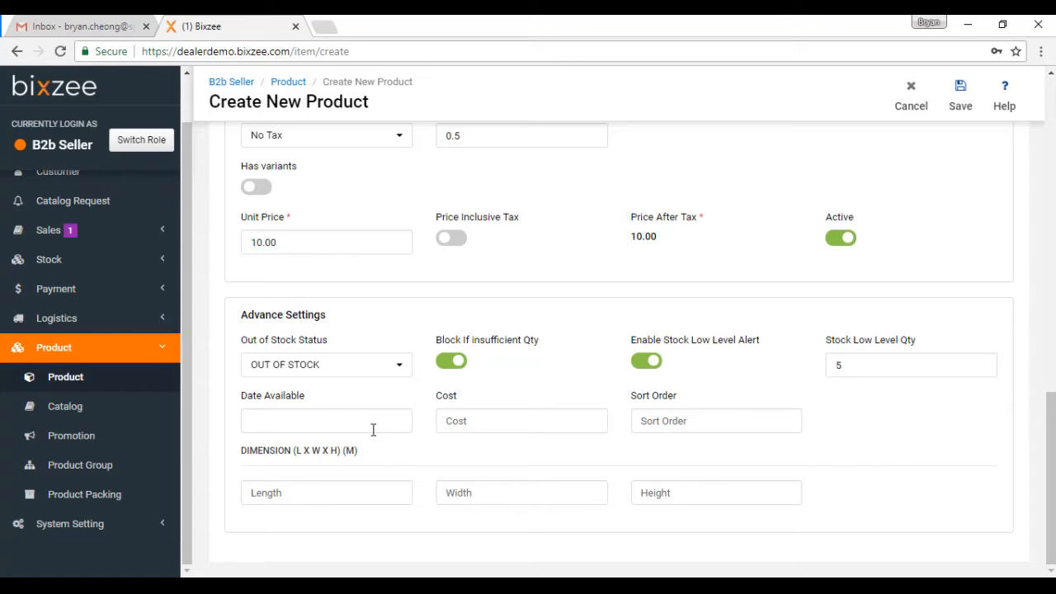
click(493, 423)
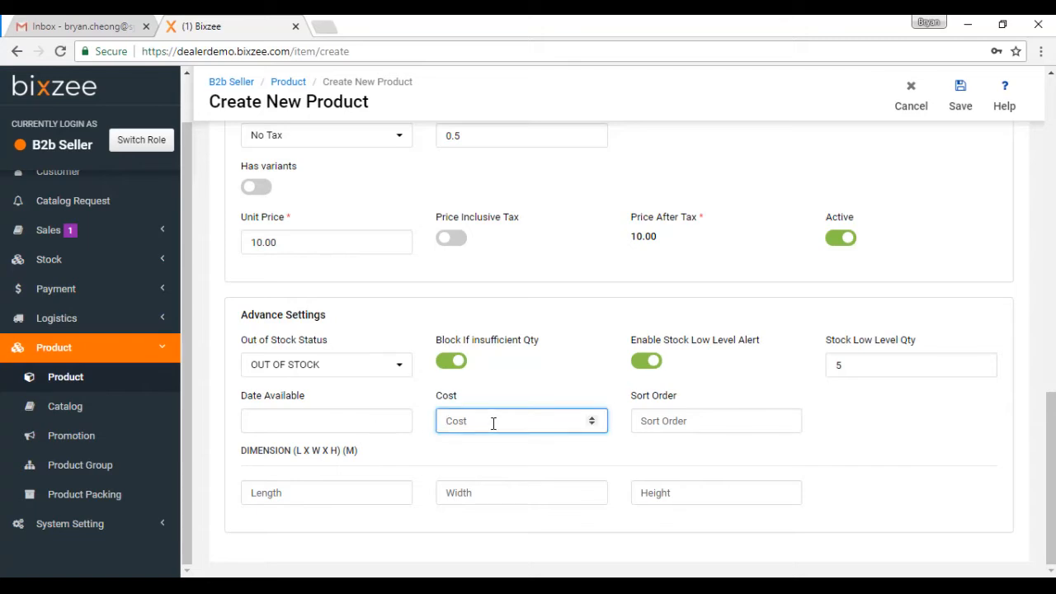
text(5)
click(706, 421)
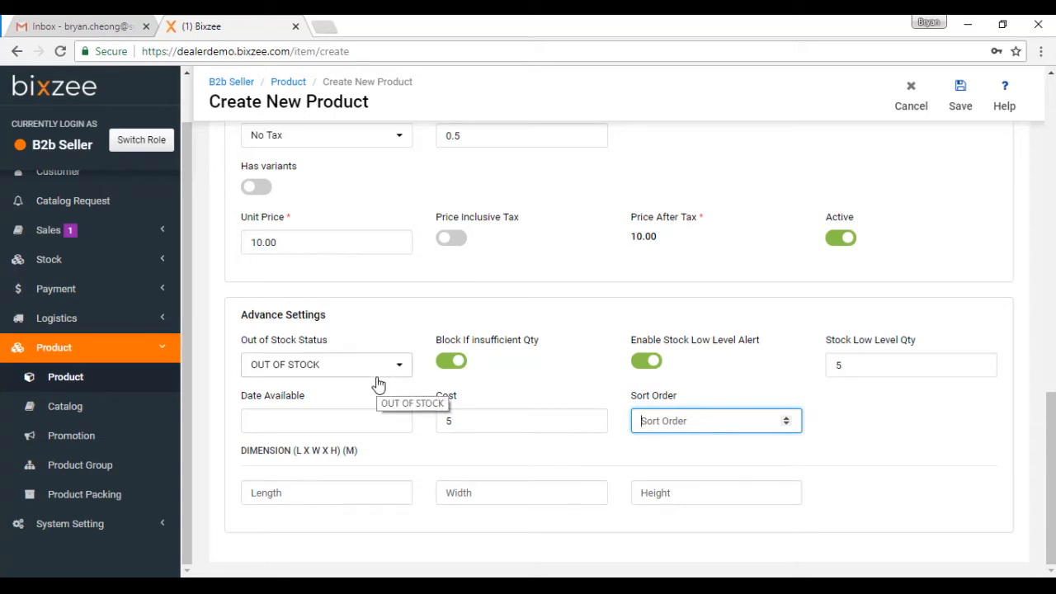
click(312, 493)
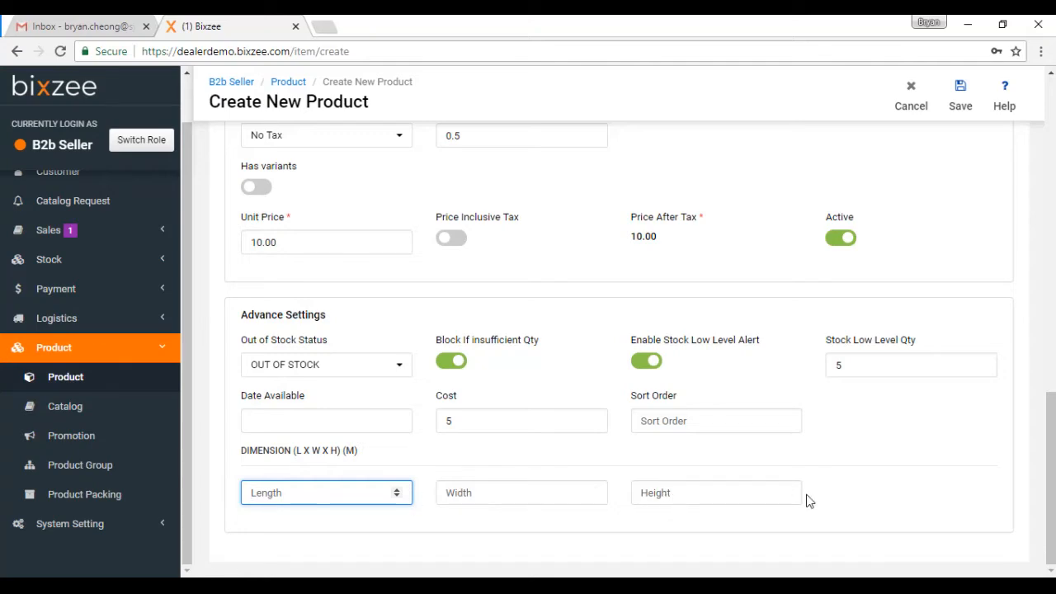
Step: Set the product's unit price before tax for CATELOG B to 10
scroll(498, 410, up, 15)
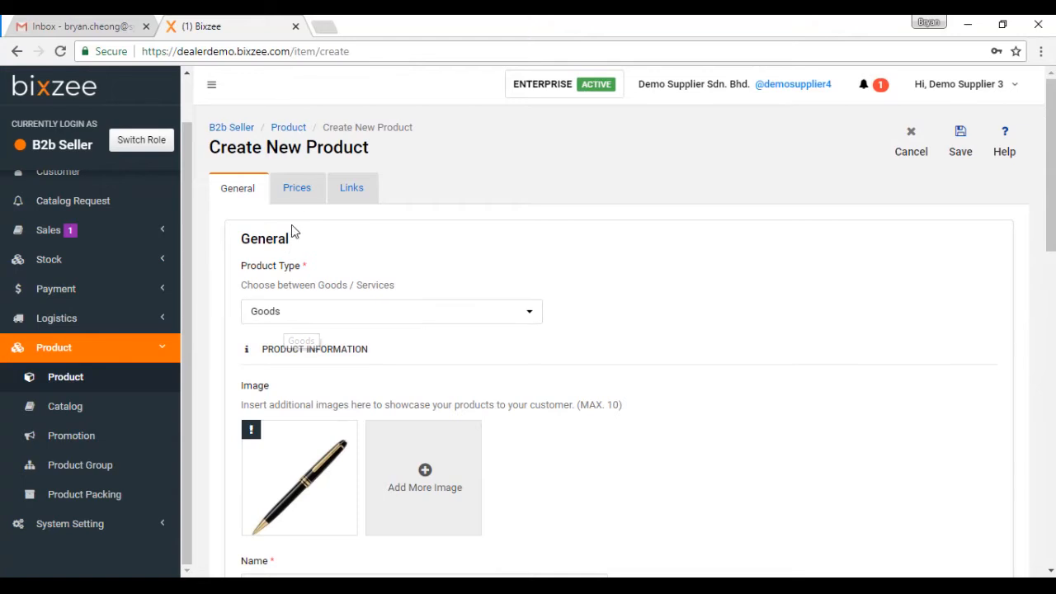
click(297, 189)
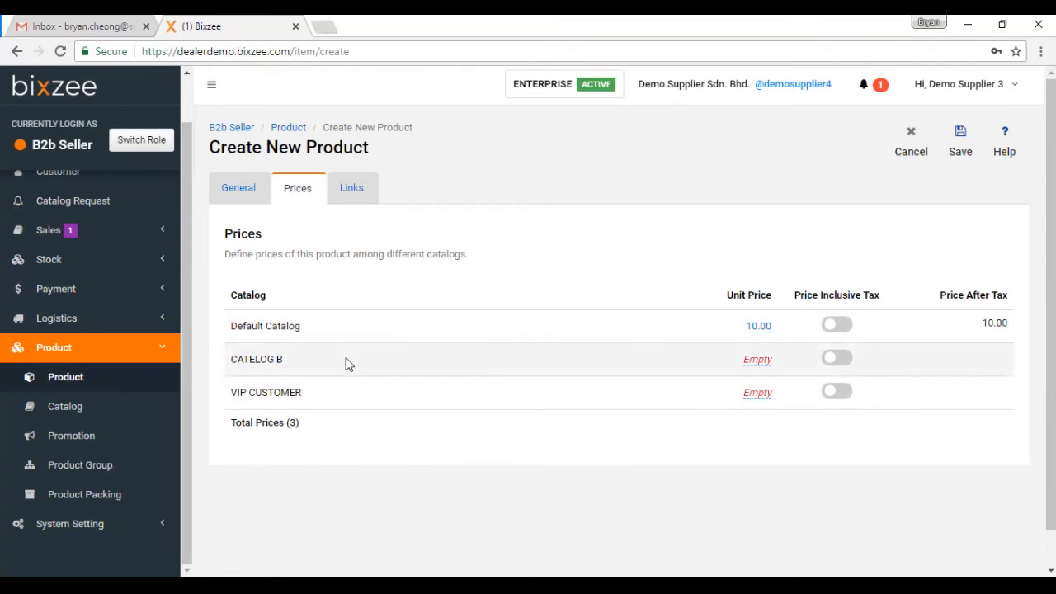
click(759, 363)
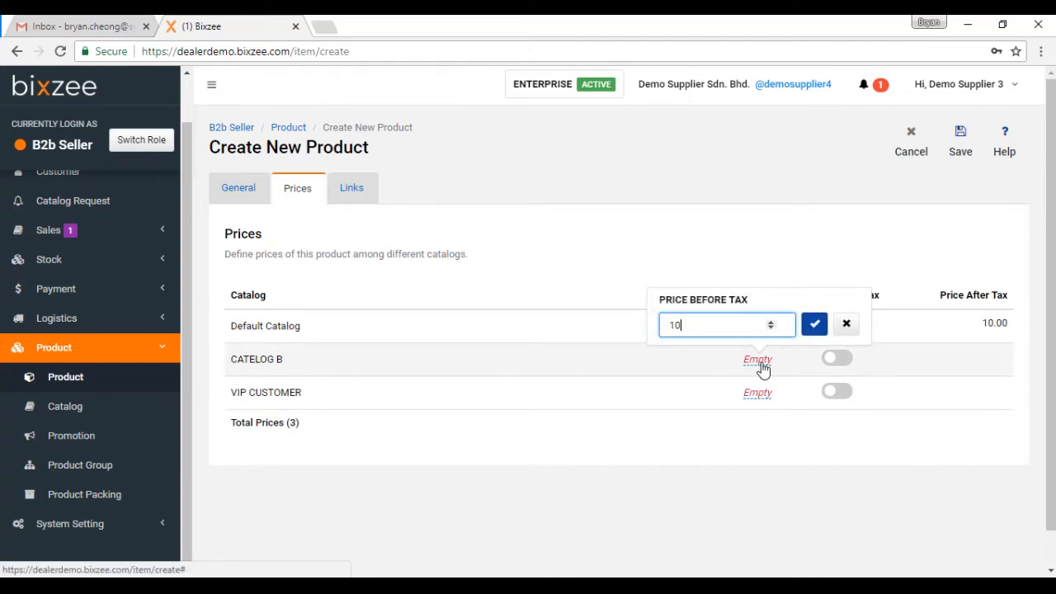
key(Return)
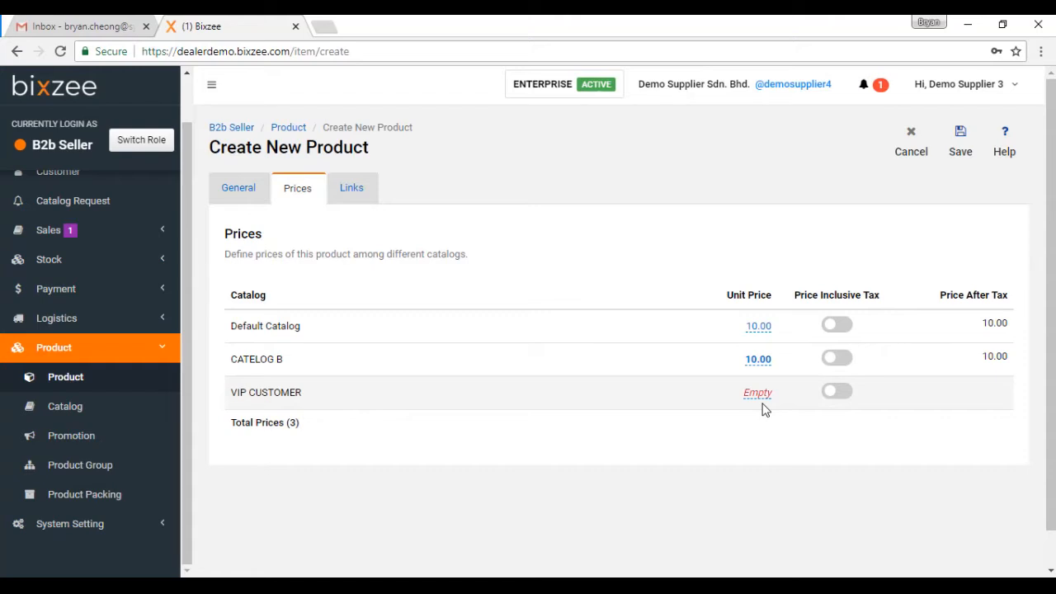
Step: Check the related-item links without adding any, and save the new product
click(368, 198)
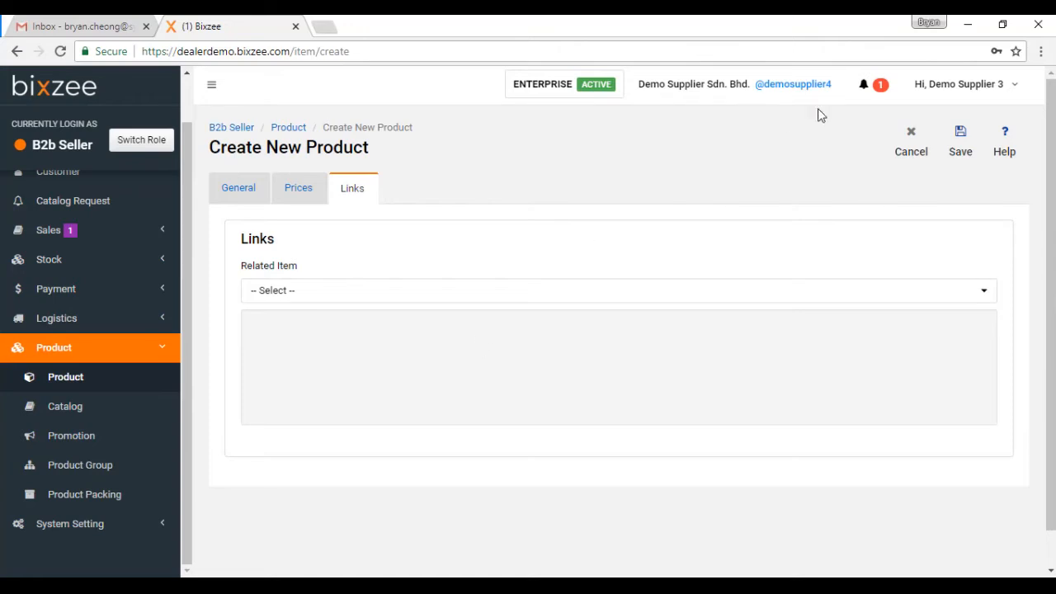
click(960, 136)
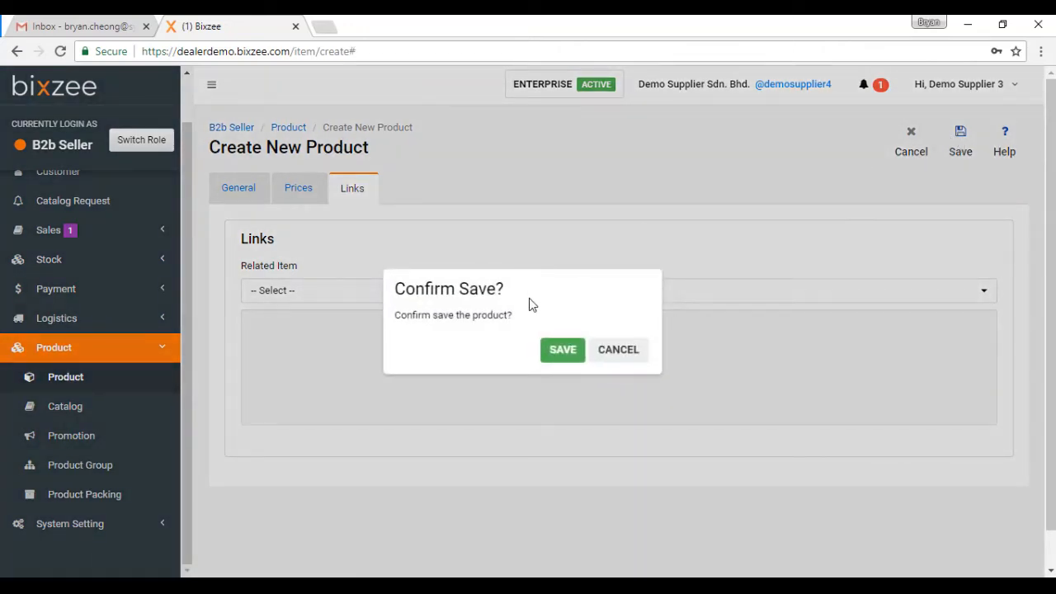
click(557, 357)
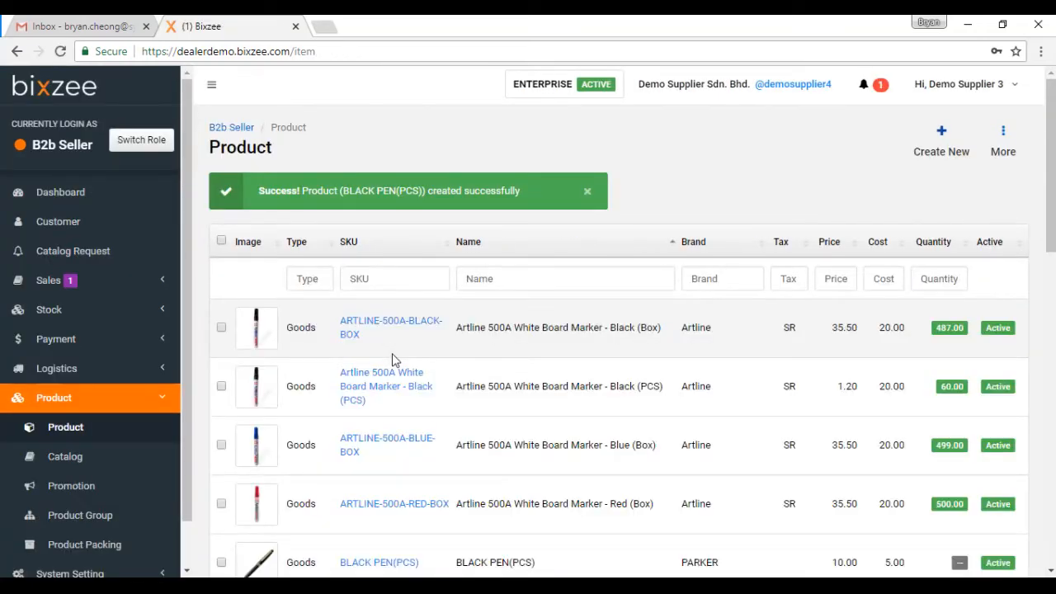
Step: Clone the BLACK PEN(PCS) product from the product list as a new item
scroll(392, 353, down, 1)
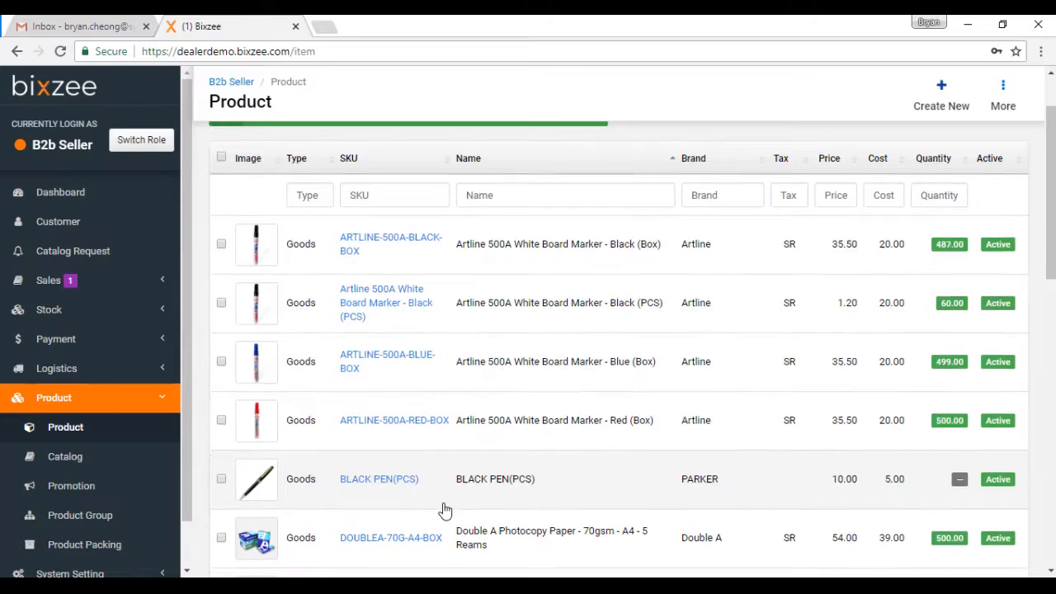
scroll(445, 512, down, 2)
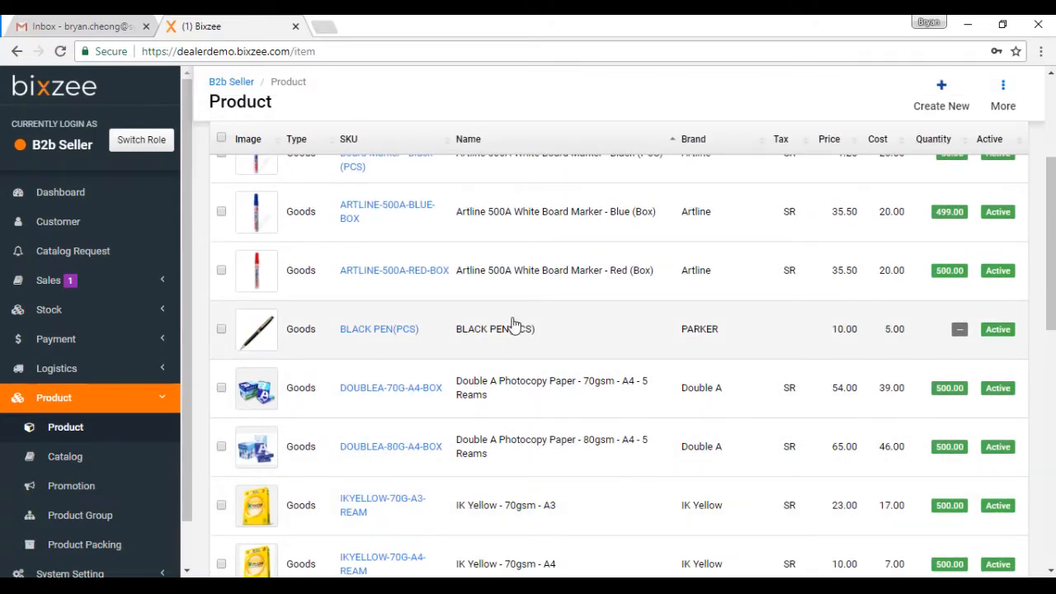
click(459, 333)
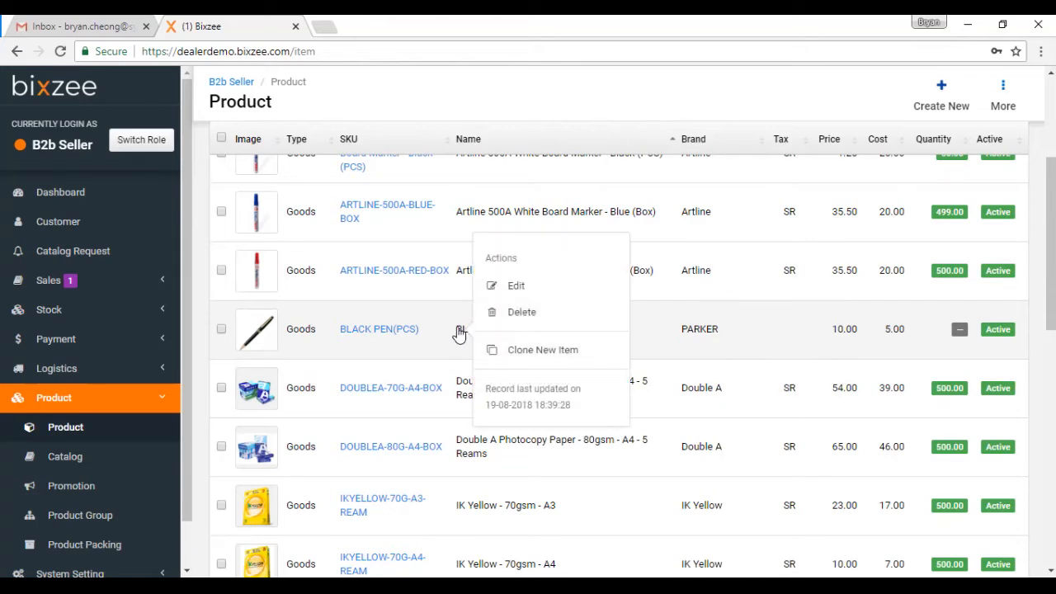
click(553, 355)
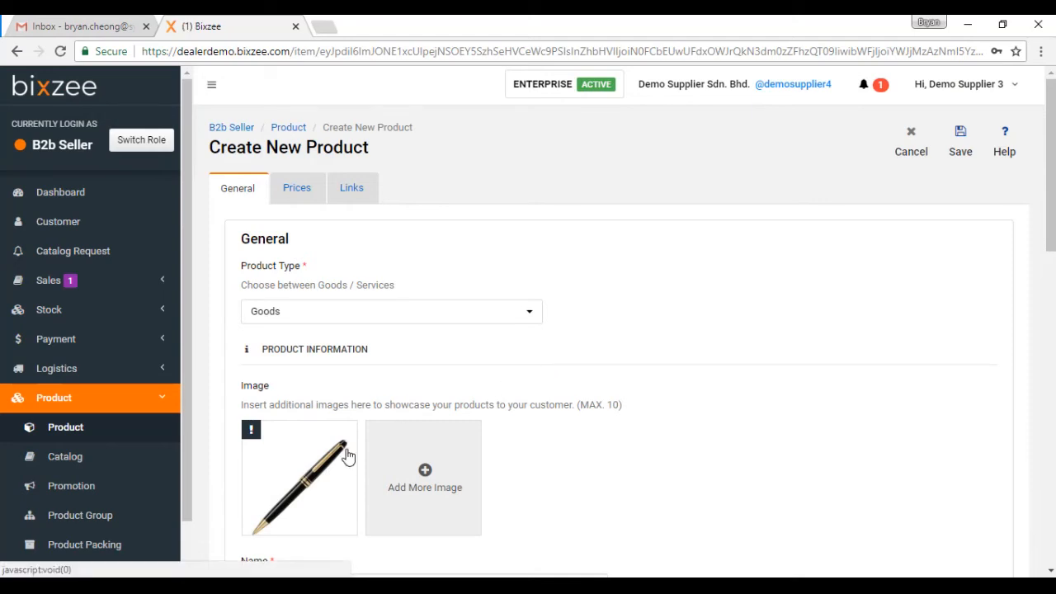
Step: Rename the cloned product as BLACK PEN(BOX)
scroll(350, 429, down, 3)
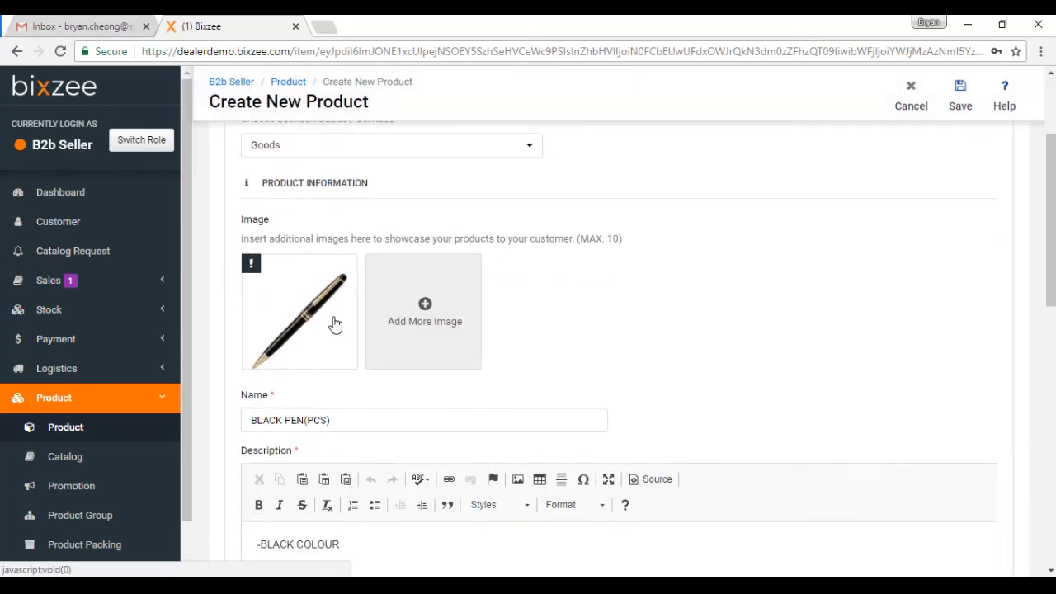
scroll(334, 324, down, 1)
click(323, 275)
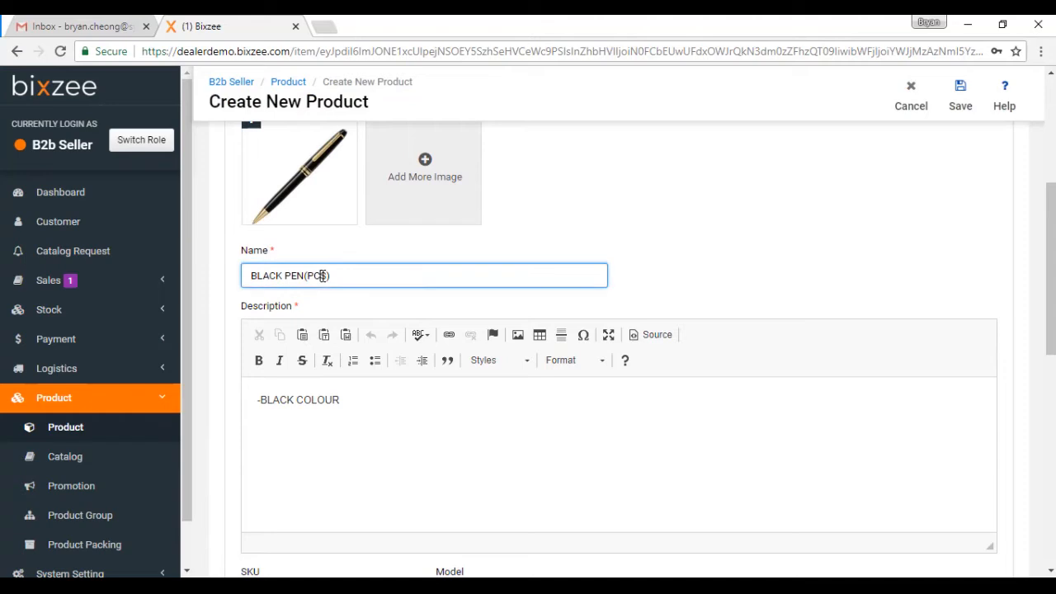
key(BackSpace)
key(BackSpace)
click(393, 388)
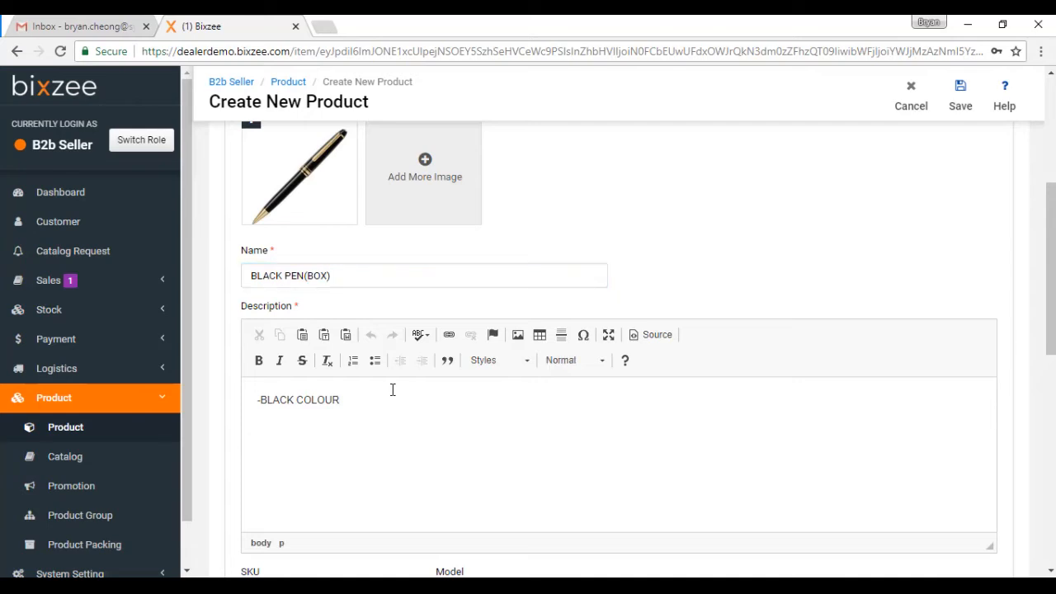
Step: Copy the product name BLACK PEN(BOX) into the cloned product's SKU
scroll(393, 390, down, 3)
scroll(393, 390, down, 1)
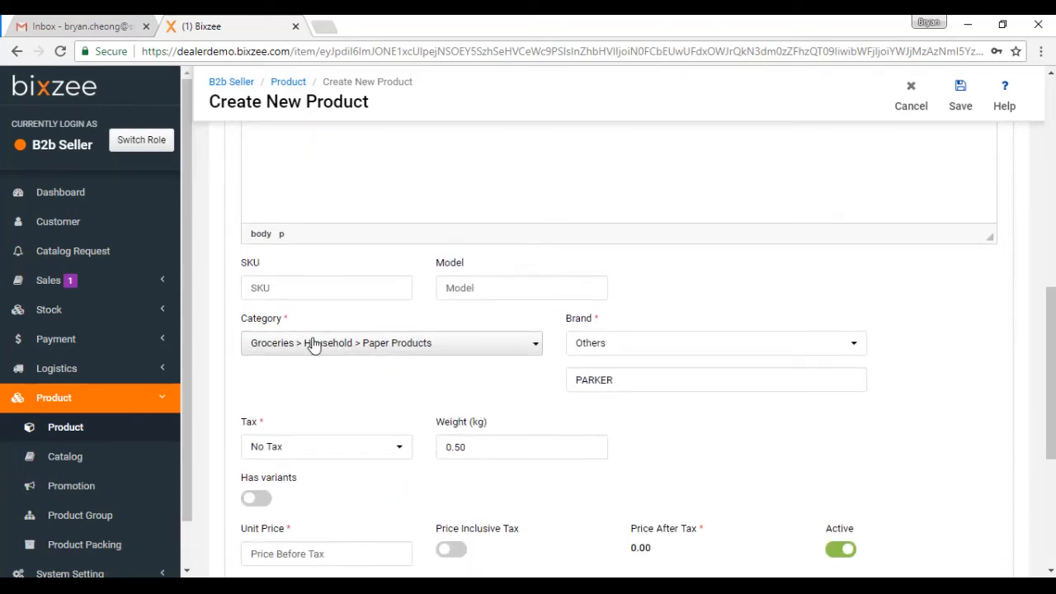
scroll(314, 281, up, 10)
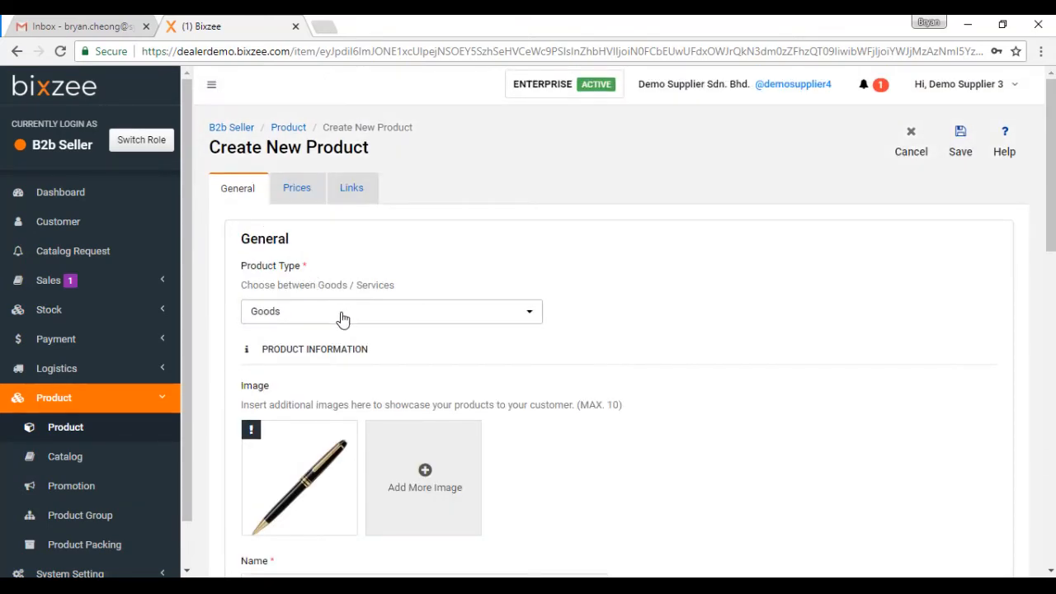
scroll(304, 354, down, 1)
scroll(305, 354, down, 3)
triple_click(335, 354)
key(ctrl+c)
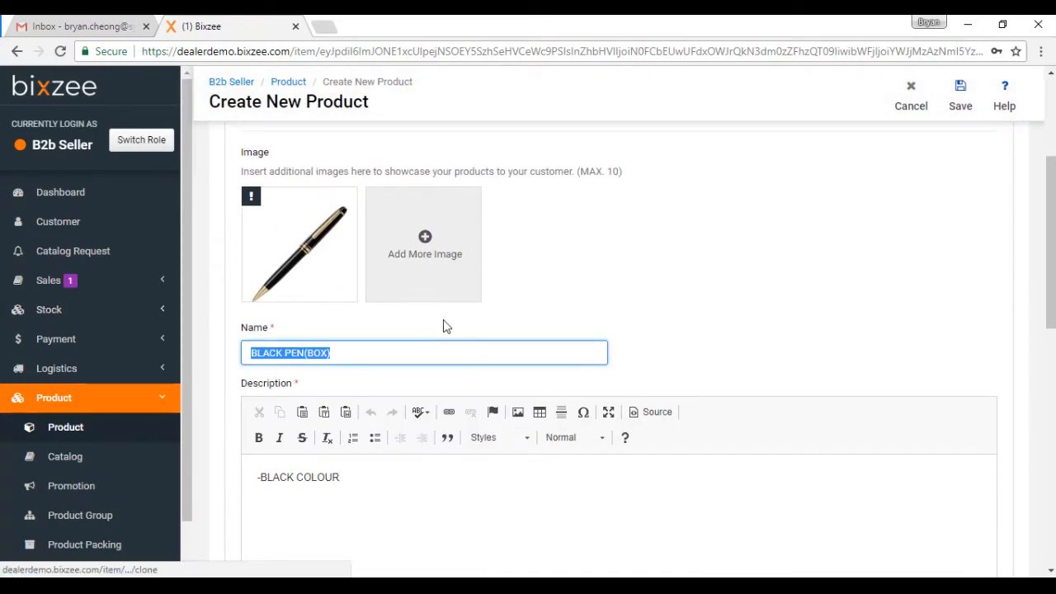
scroll(445, 325, down, 3)
scroll(446, 325, down, 2)
click(349, 207)
key(ctrl+v)
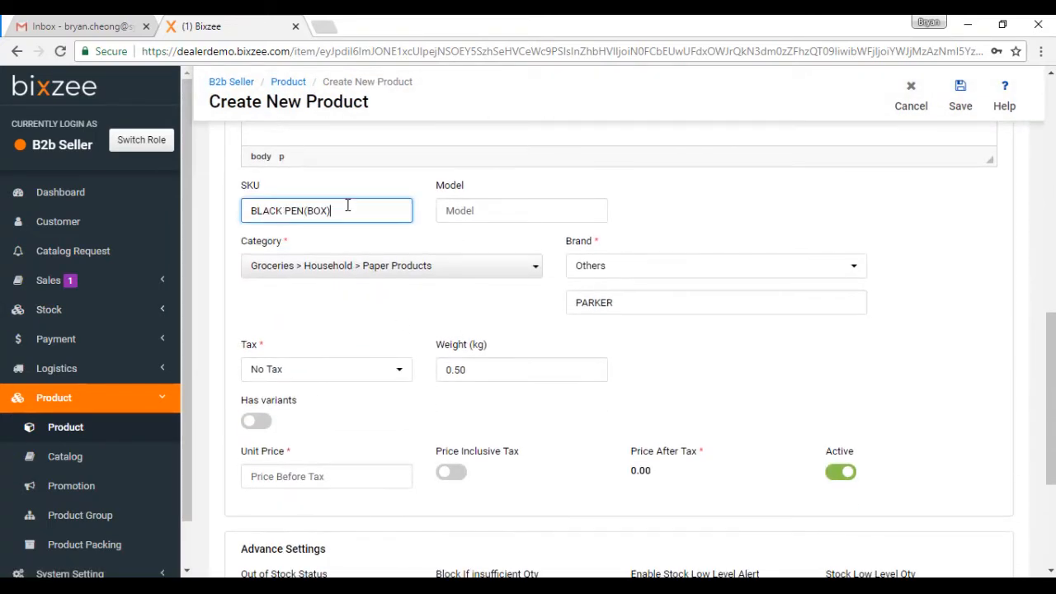
Step: Set the cloned product's unit price before tax to 100.00 and save the product
scroll(503, 205, down, 2)
scroll(497, 206, up, 2)
scroll(487, 280, down, 2)
click(328, 323)
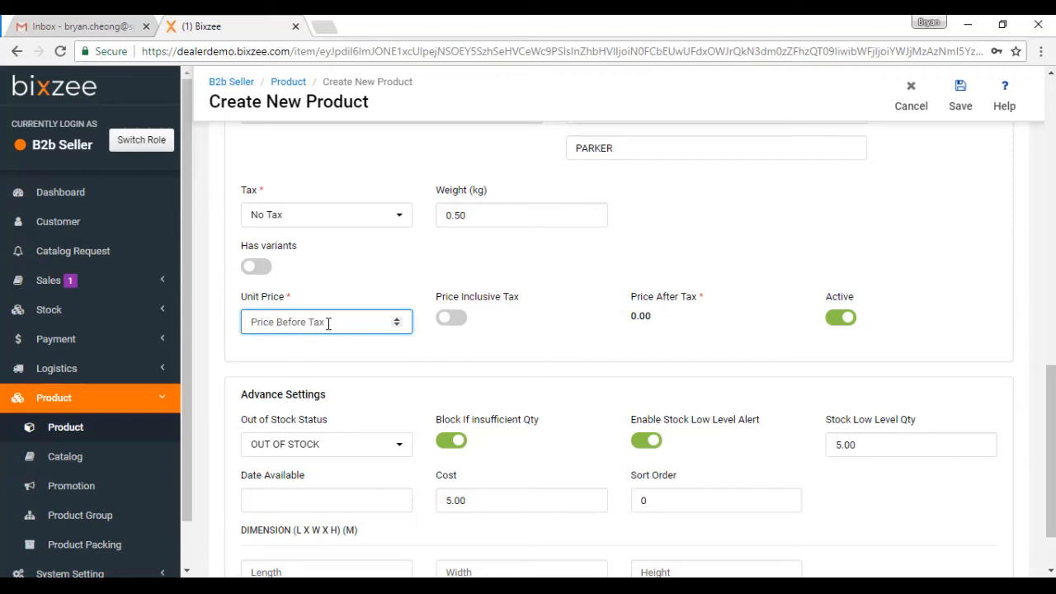
text(100.00)
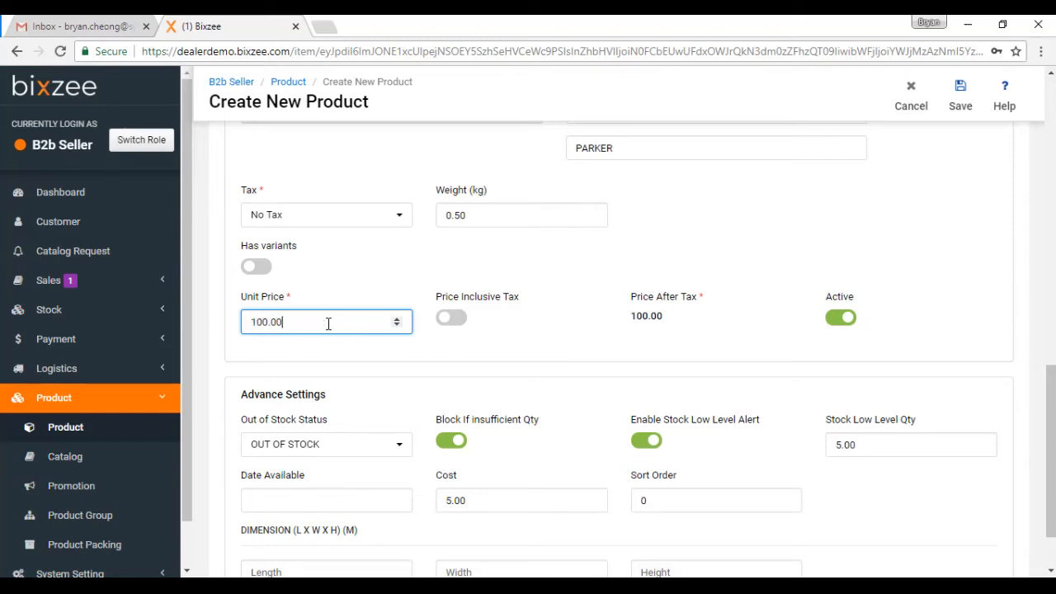
scroll(417, 359, down, 1)
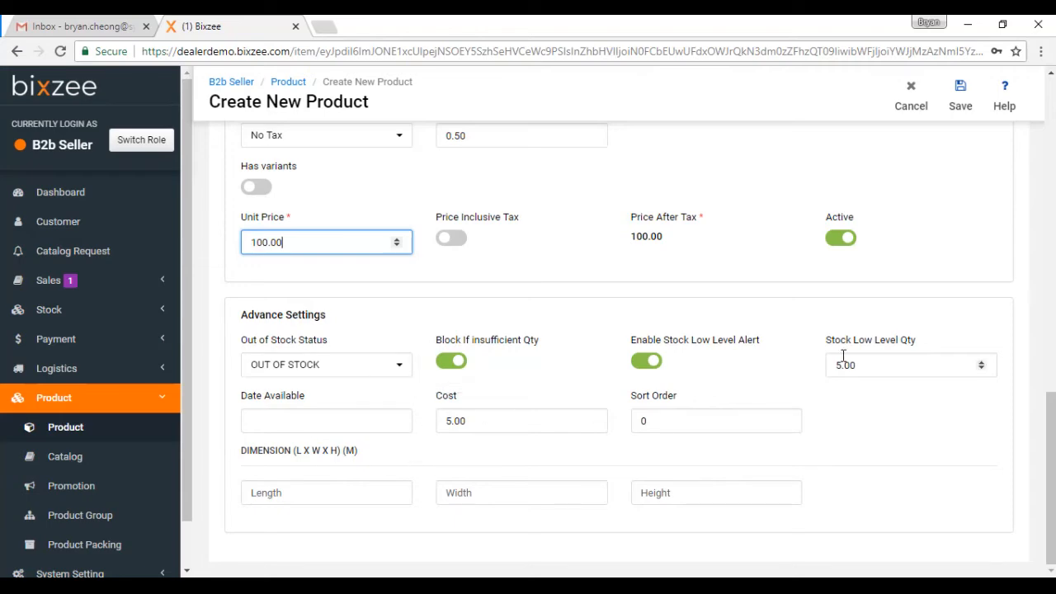
click(960, 100)
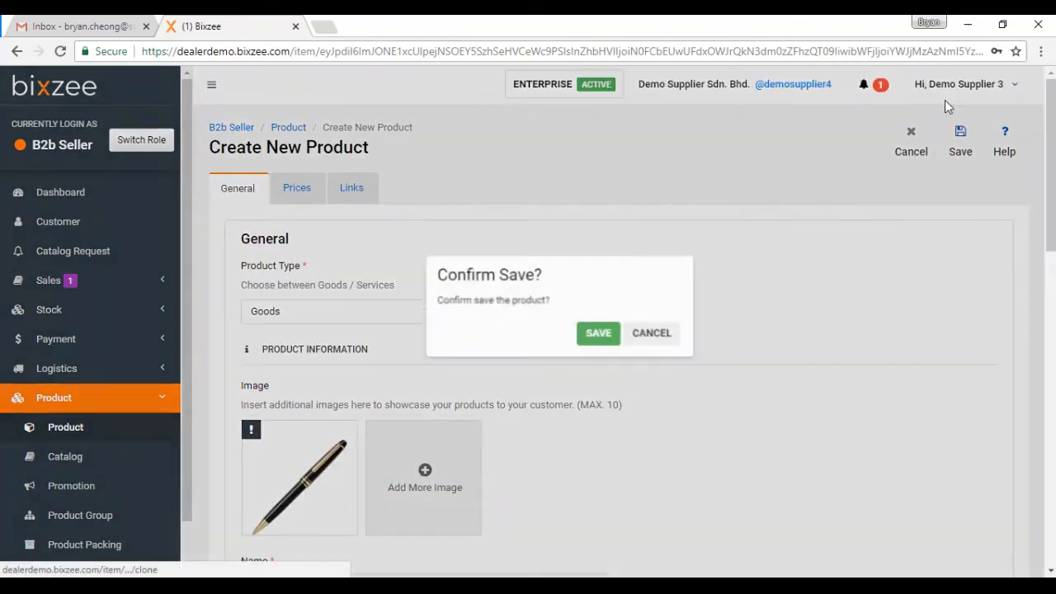
click(547, 358)
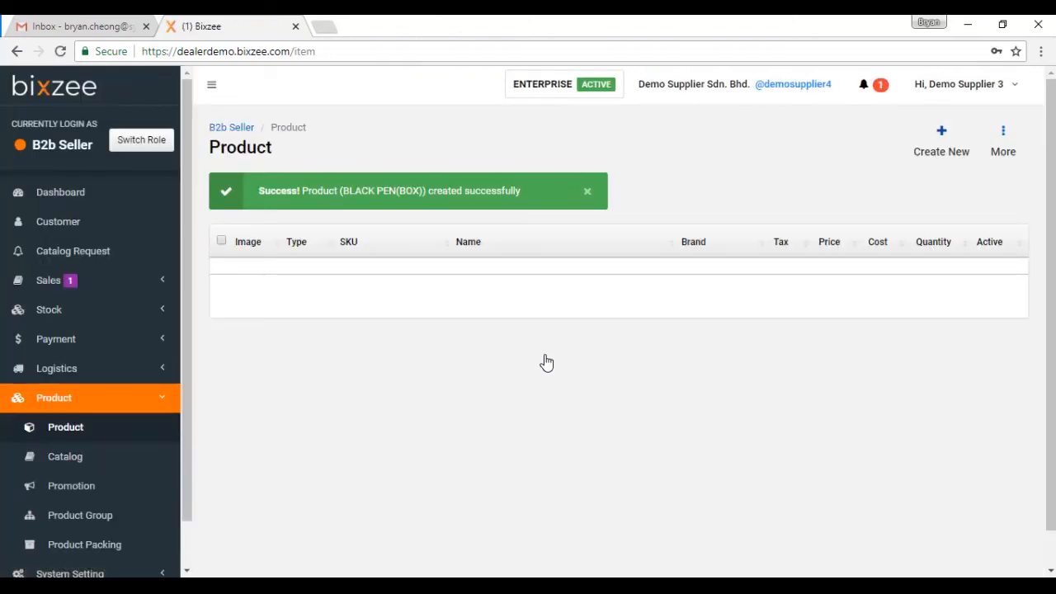
Step: Create a new product packing record and name it BLACK PEN
scroll(543, 351, down, 4)
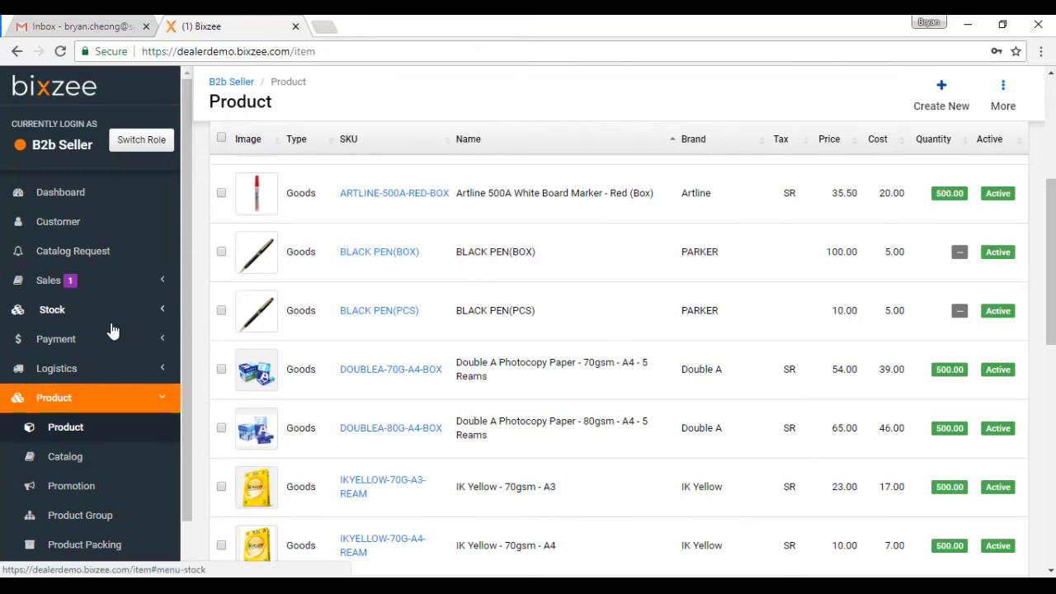
scroll(124, 338, down, 1)
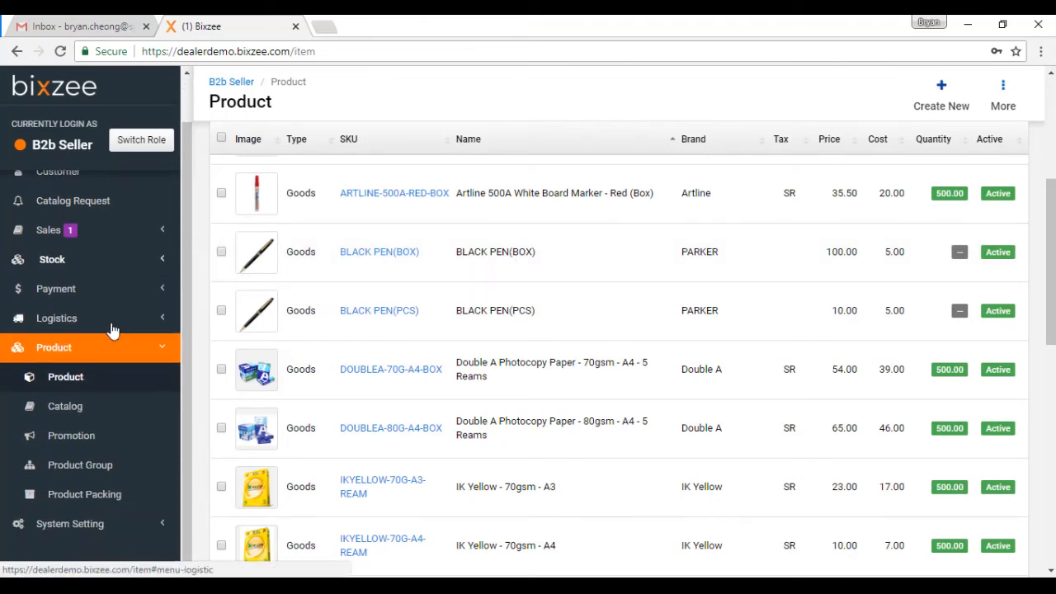
click(76, 496)
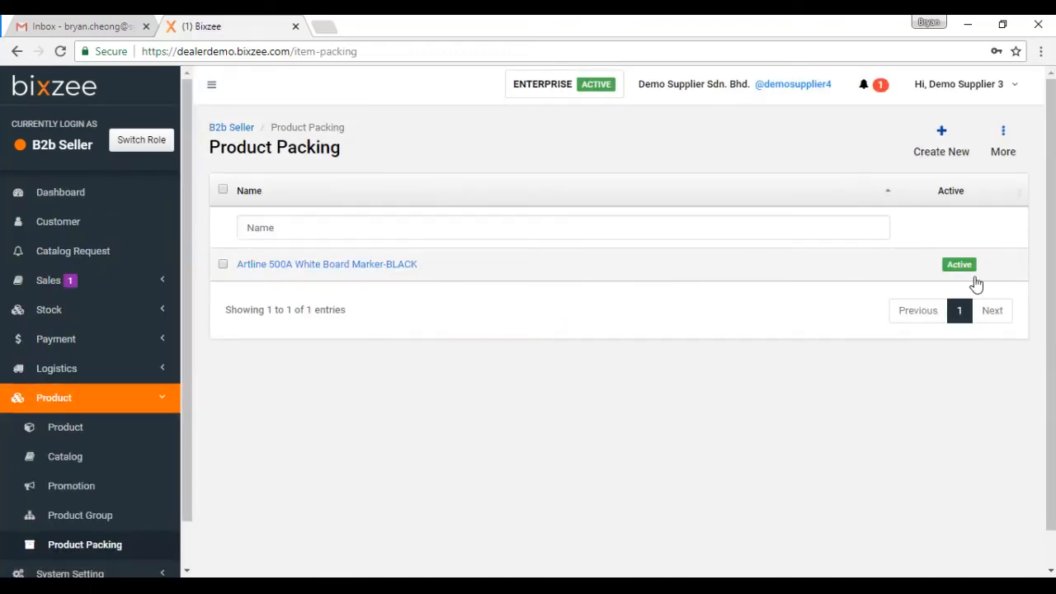
click(942, 146)
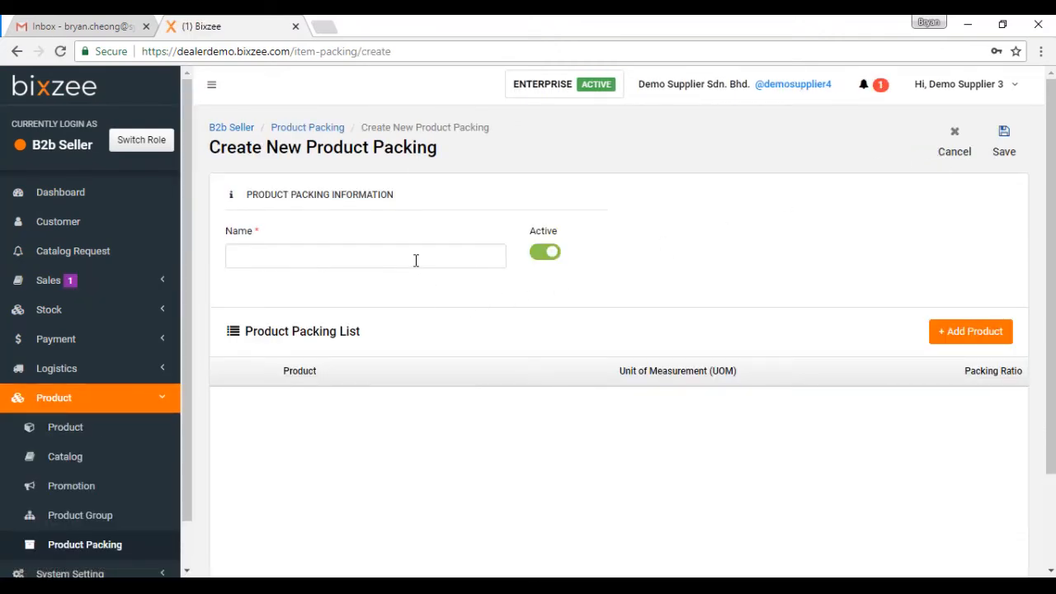
click(416, 260)
text(BLACK PEN)
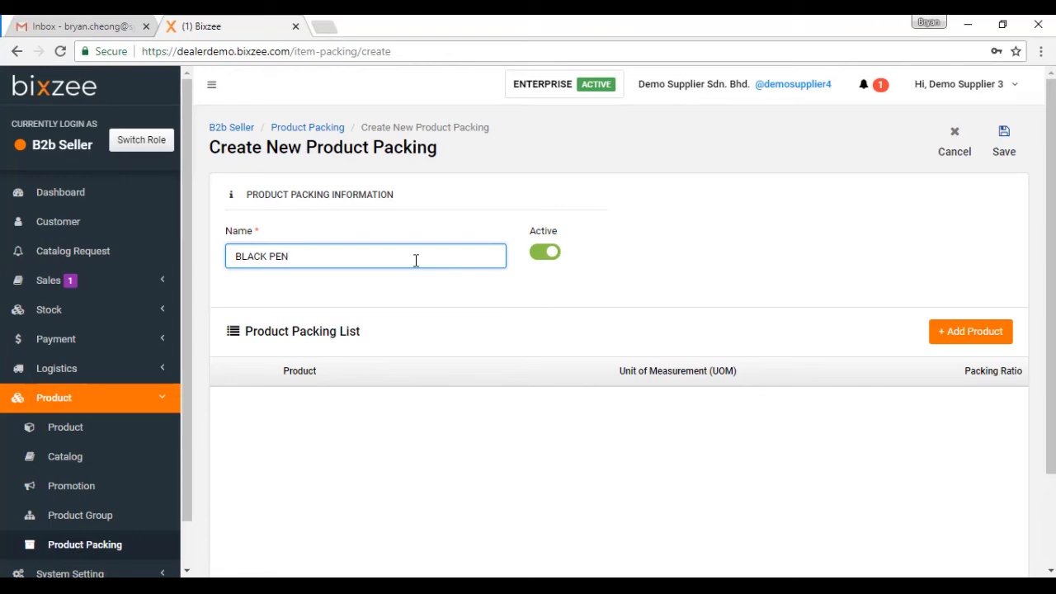
Step: Add the products BLACK PEN(PCS) and BLACK PEN(BOX) to the product packing list
click(970, 334)
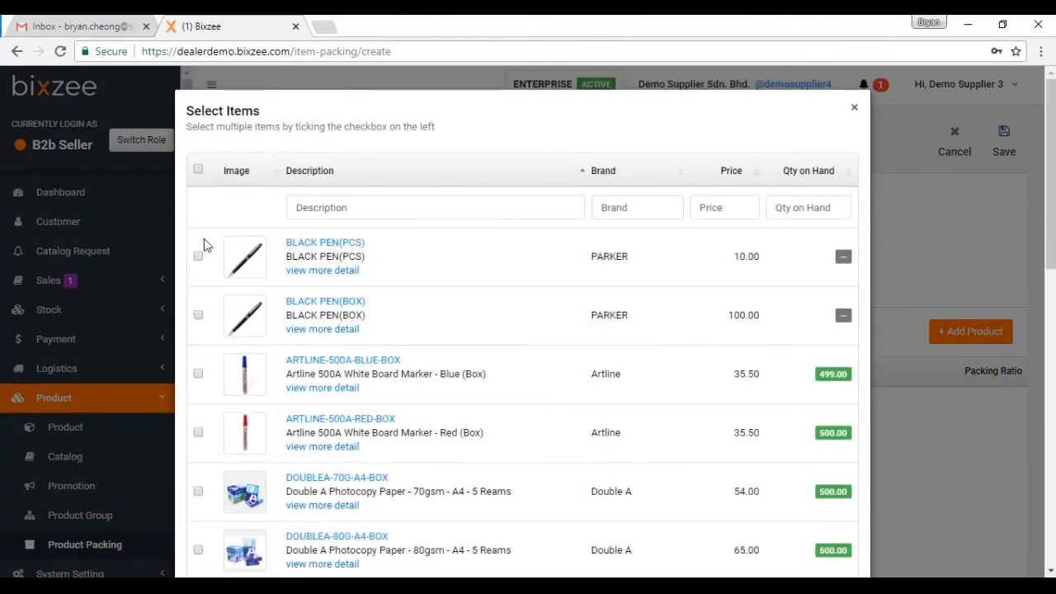
click(197, 258)
click(198, 316)
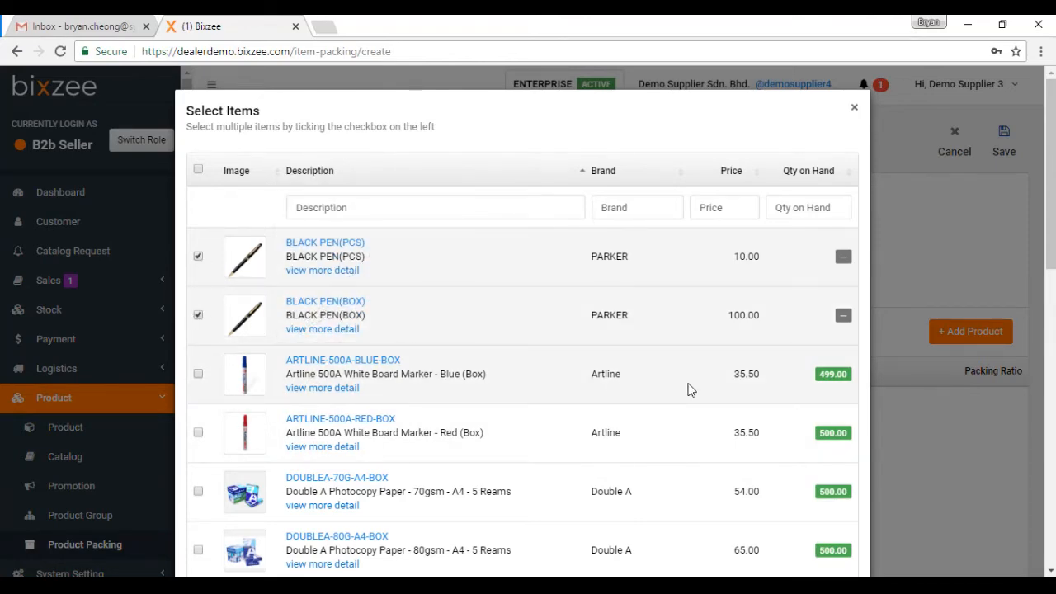
scroll(689, 371, down, 10)
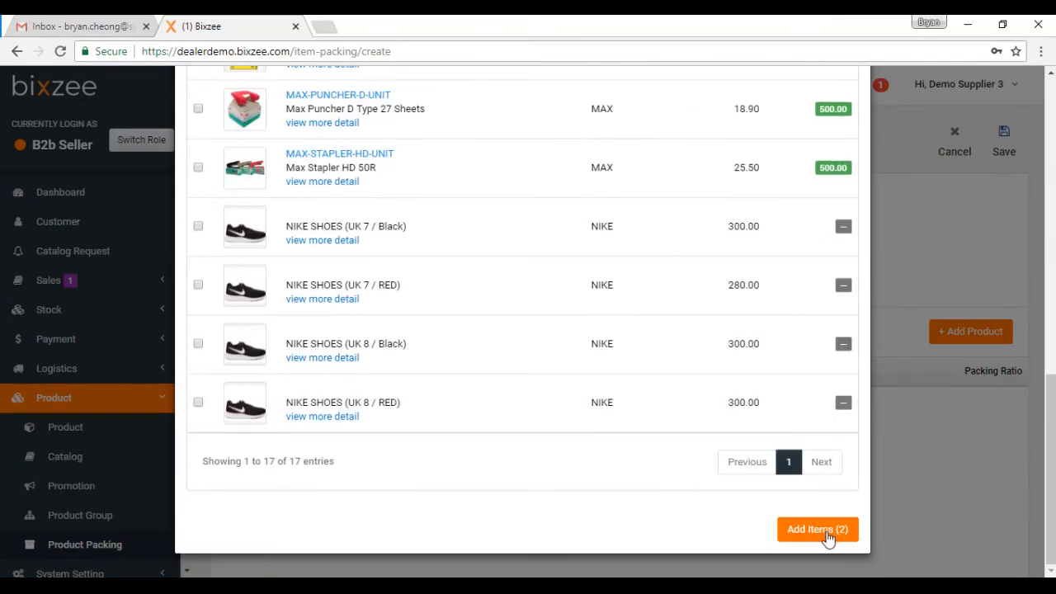
click(821, 529)
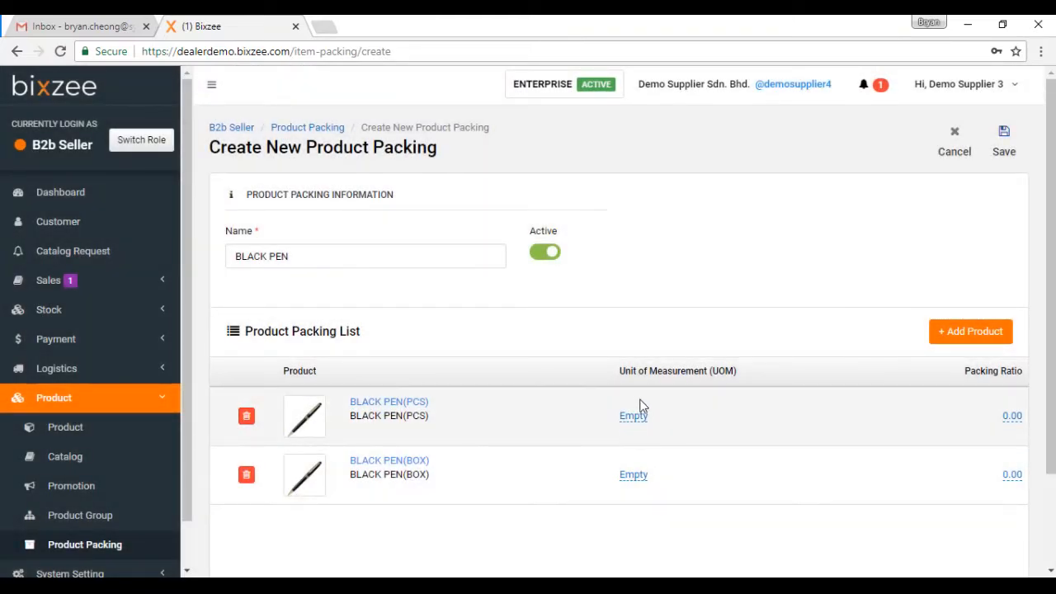
Step: Set the unit of measurement to PCS for BLACK PEN(PCS) and BOX for BLACK PEN(BOX)
click(632, 421)
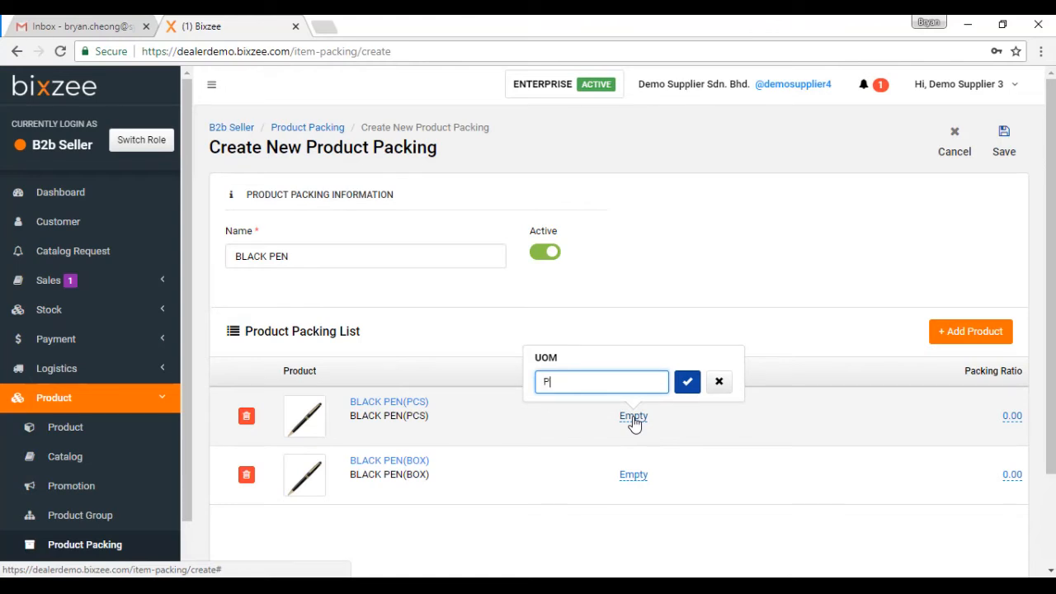
click(688, 381)
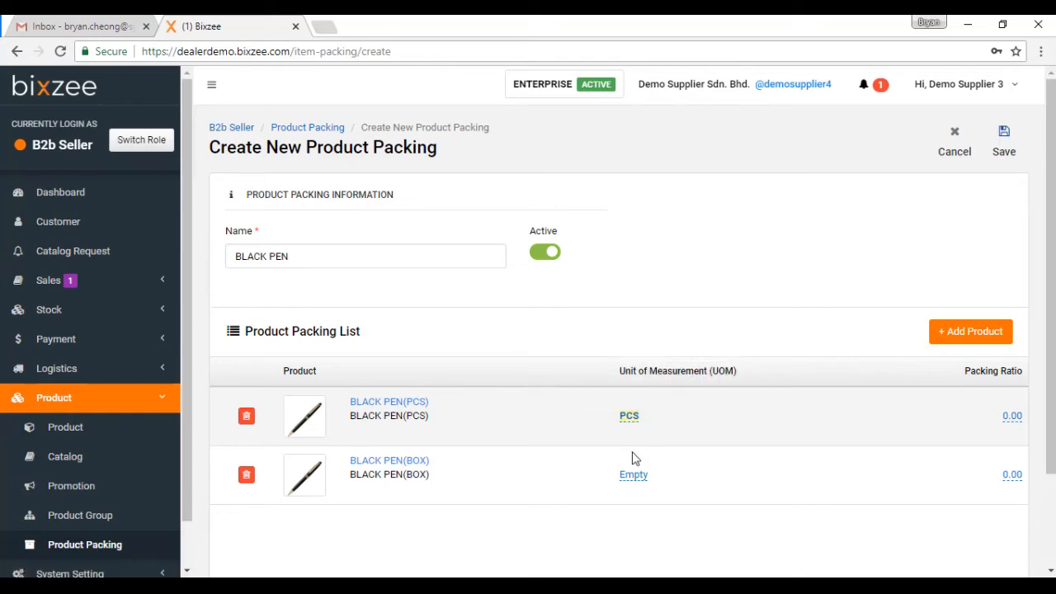
click(633, 476)
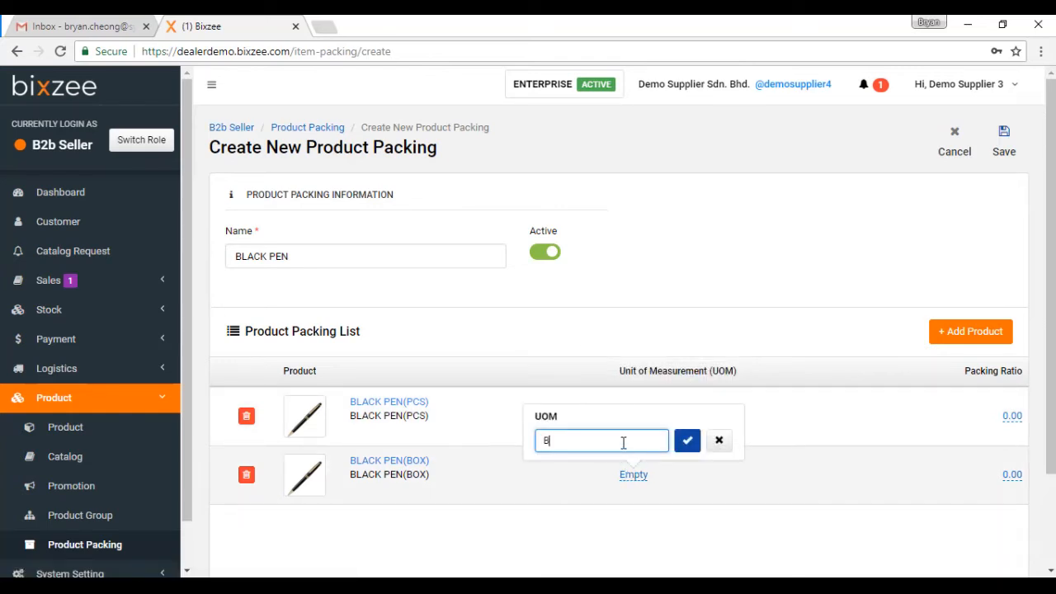
click(687, 440)
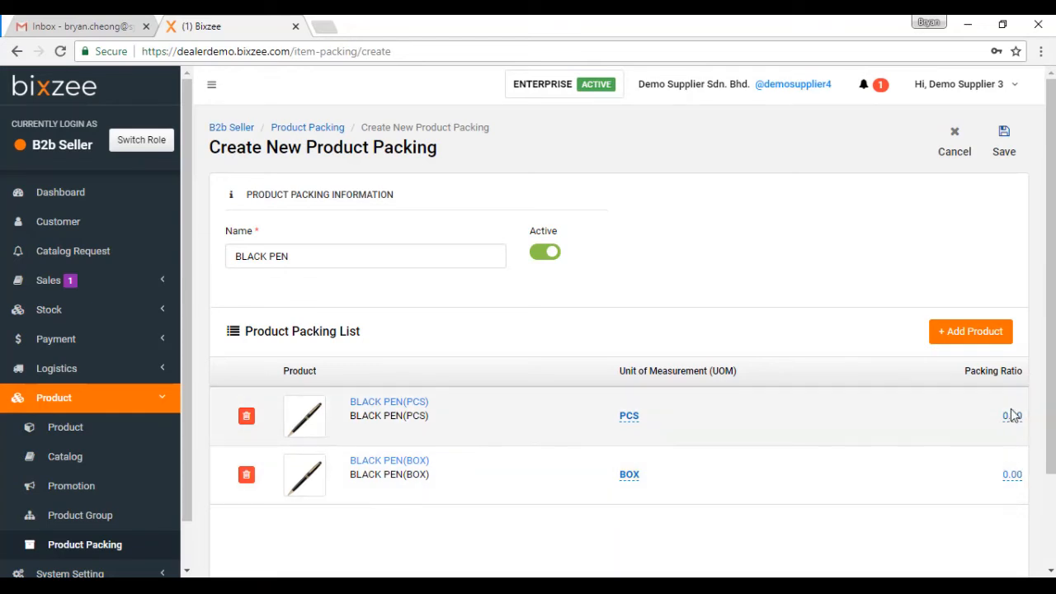
Step: Set the packing ratio to 1 for BLACK PEN(PCS) and 10 for BLACK PEN(BOX), and save the product packing
click(1011, 416)
text(1)
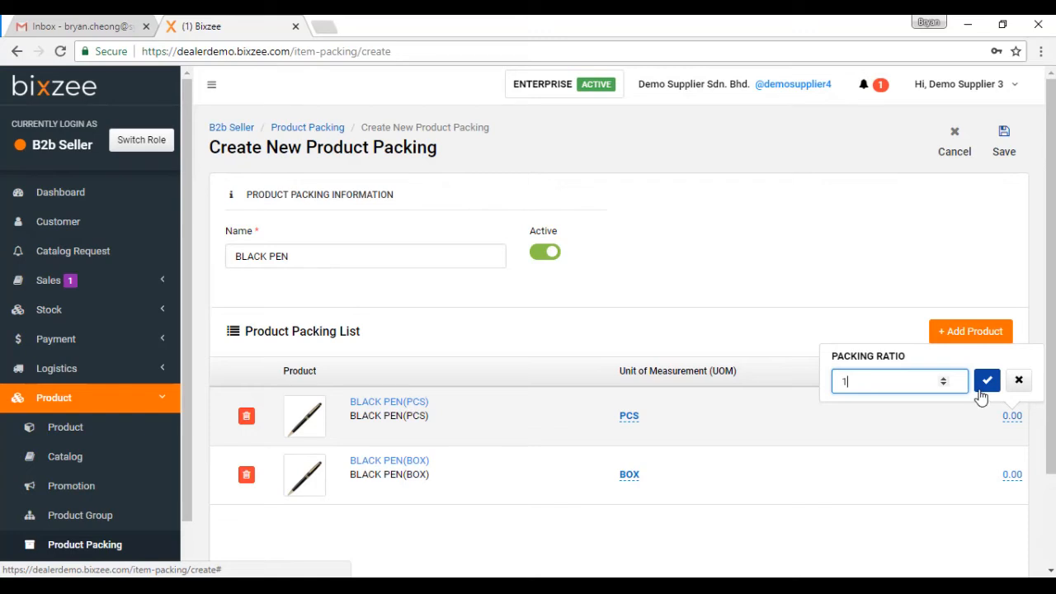
click(985, 383)
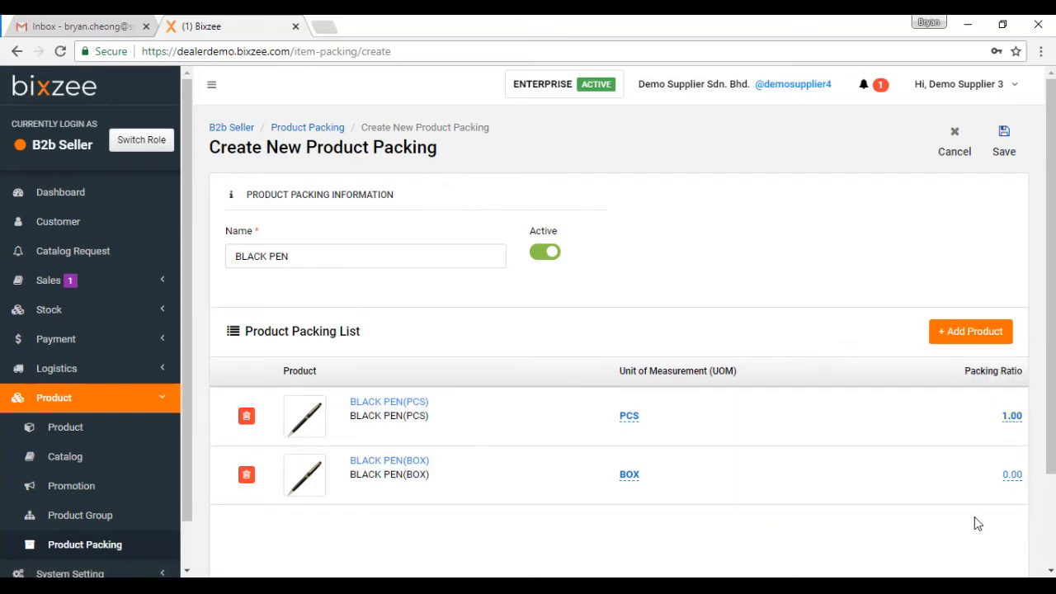
click(1010, 479)
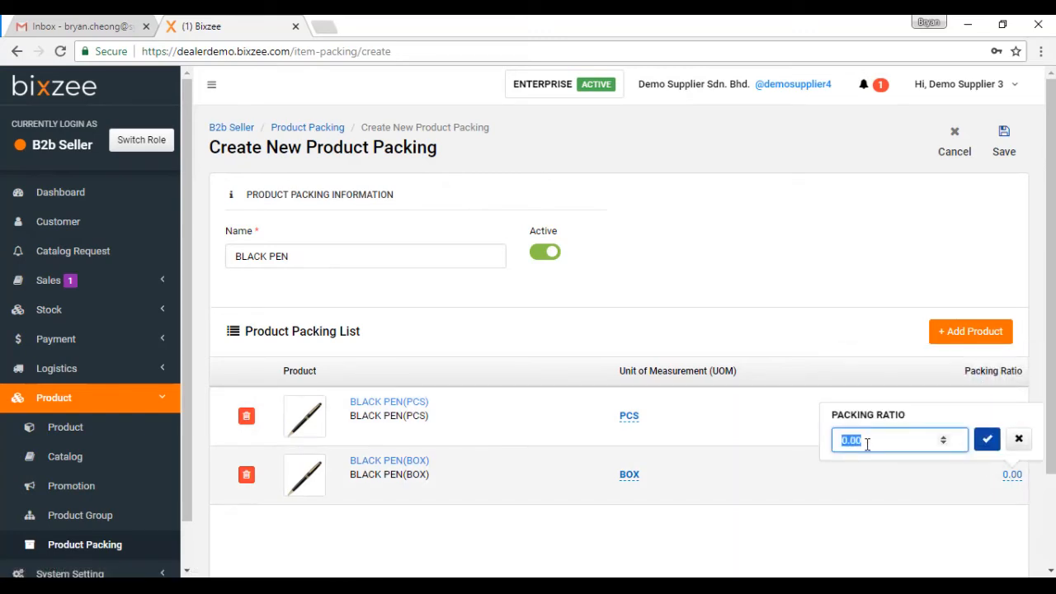
text(10)
click(986, 439)
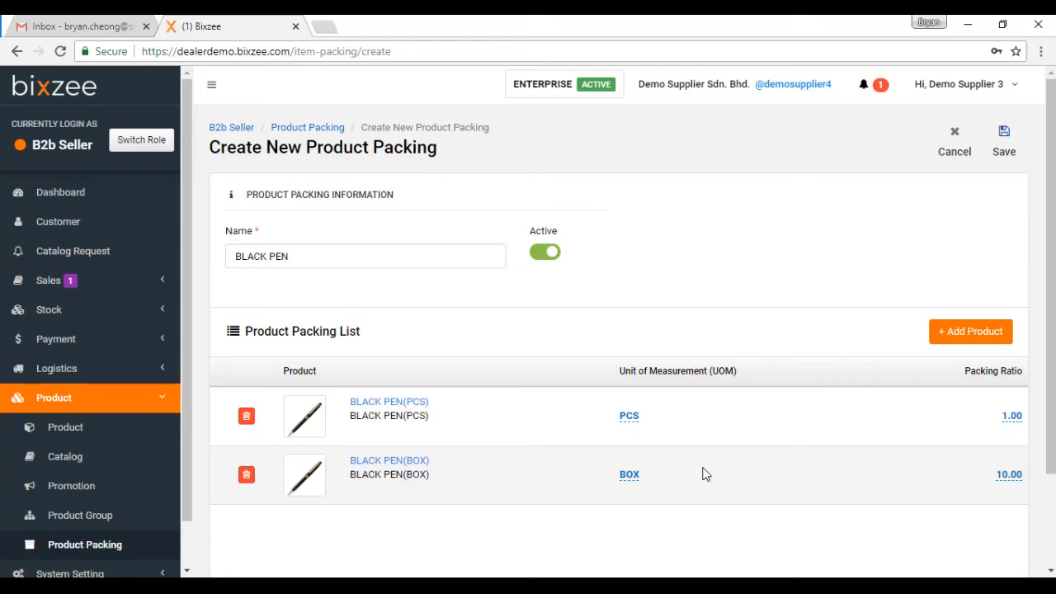
click(1008, 153)
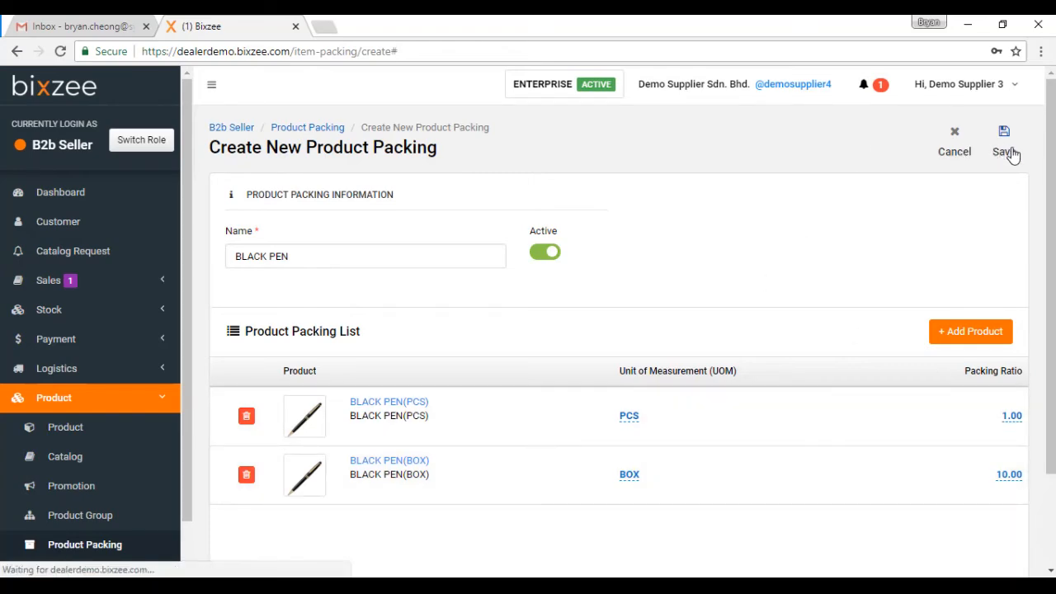
click(568, 354)
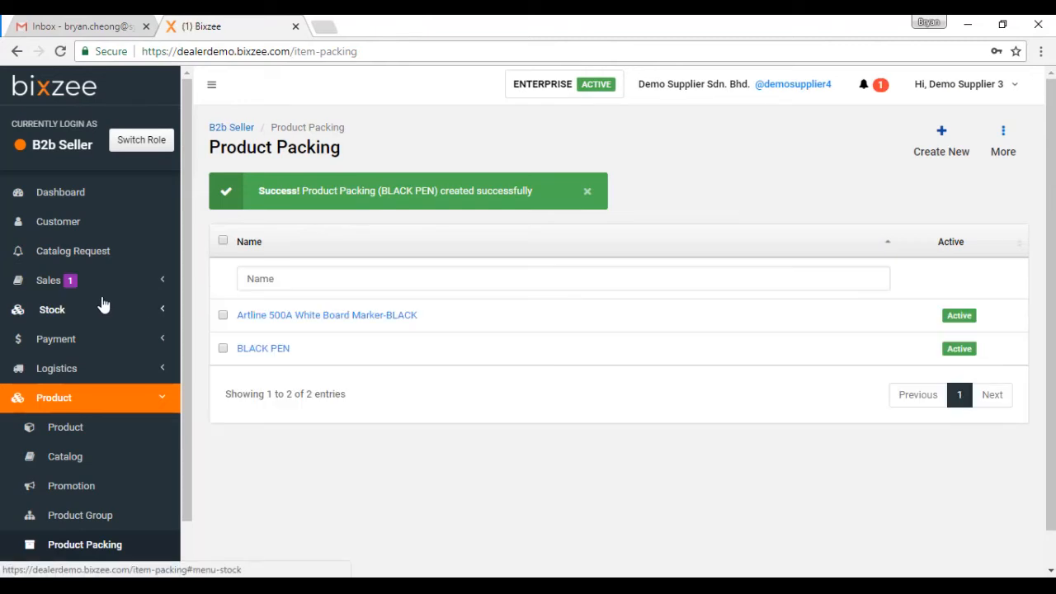
Step: Start creating a new product and set its product type to Goods
scroll(103, 305, down, 1)
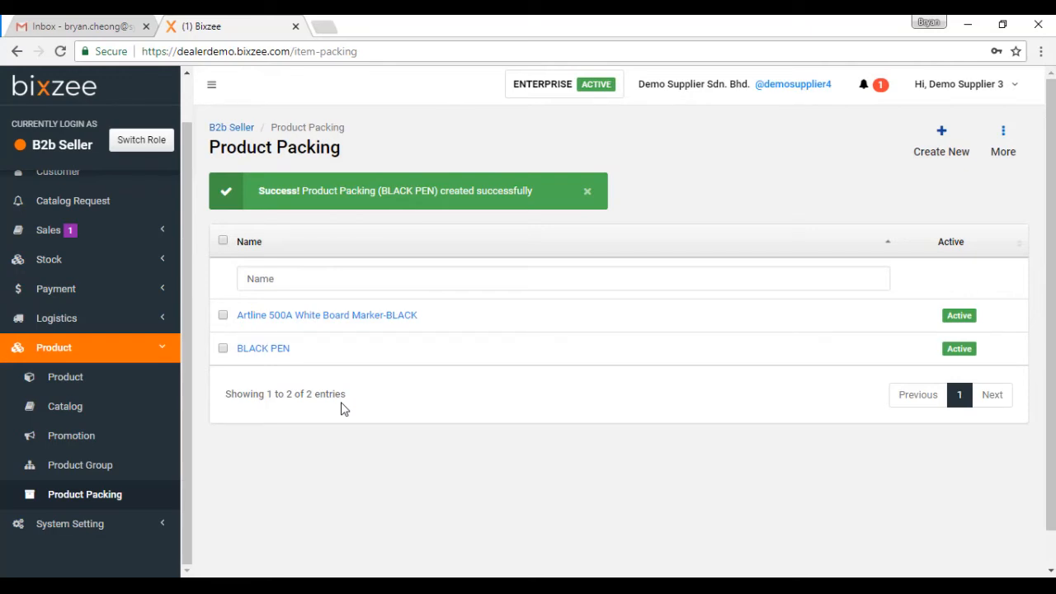
click(59, 376)
scroll(460, 340, up, 2)
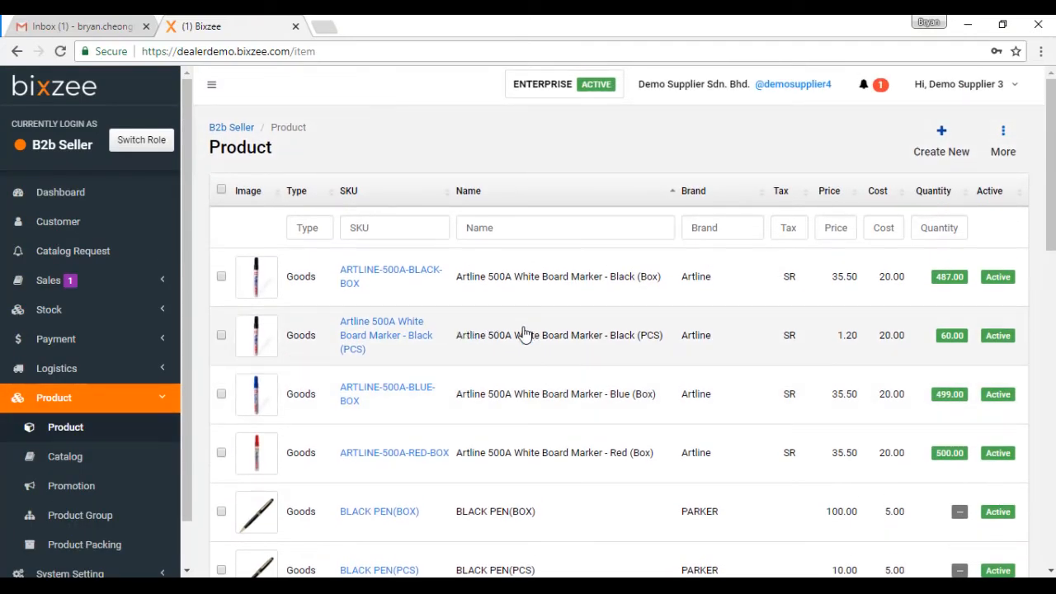
click(947, 148)
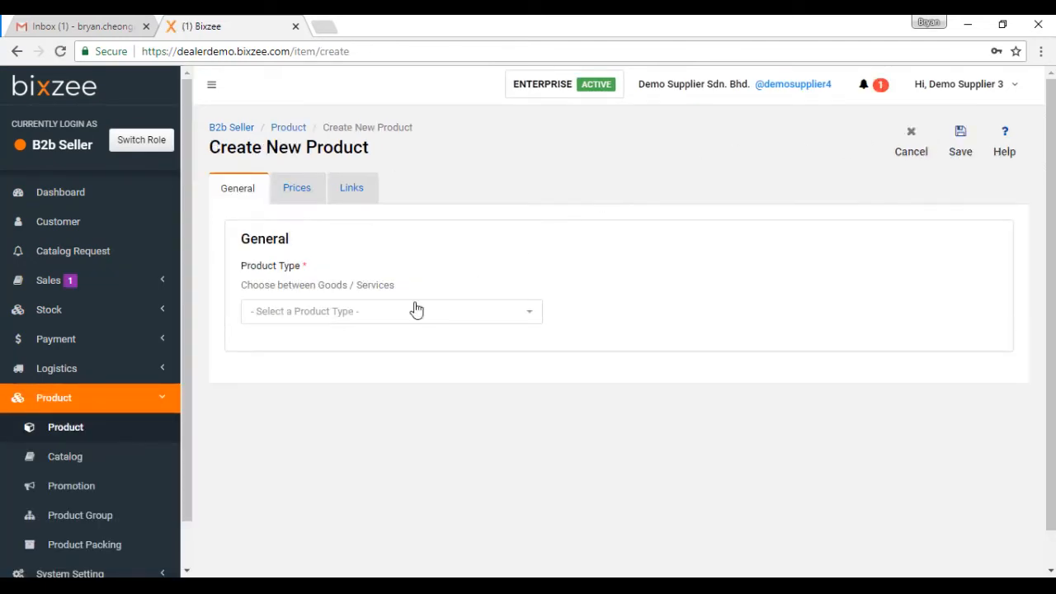
click(388, 313)
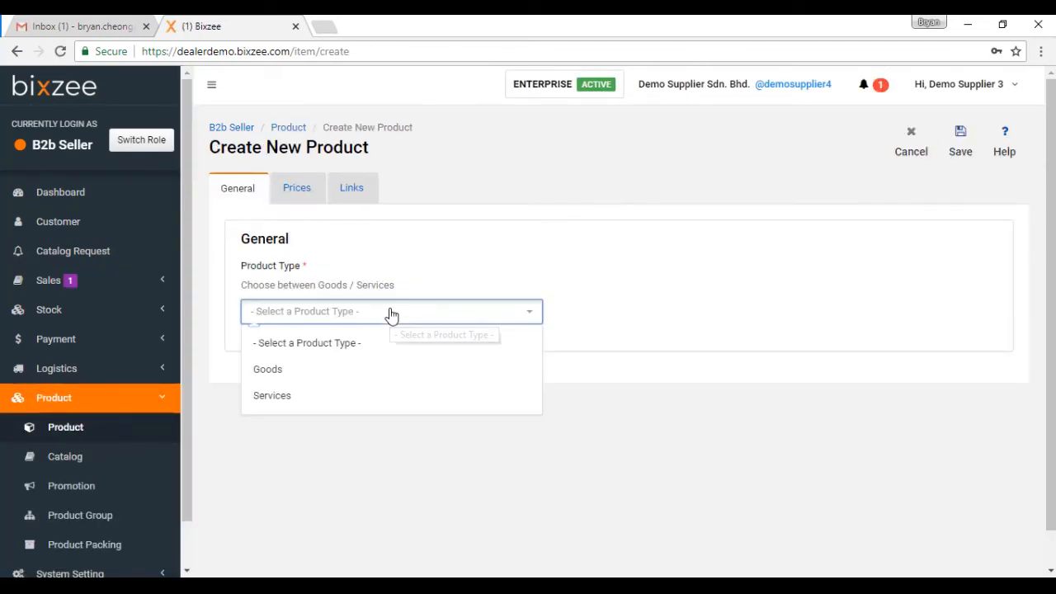
click(279, 369)
scroll(272, 379, down, 1)
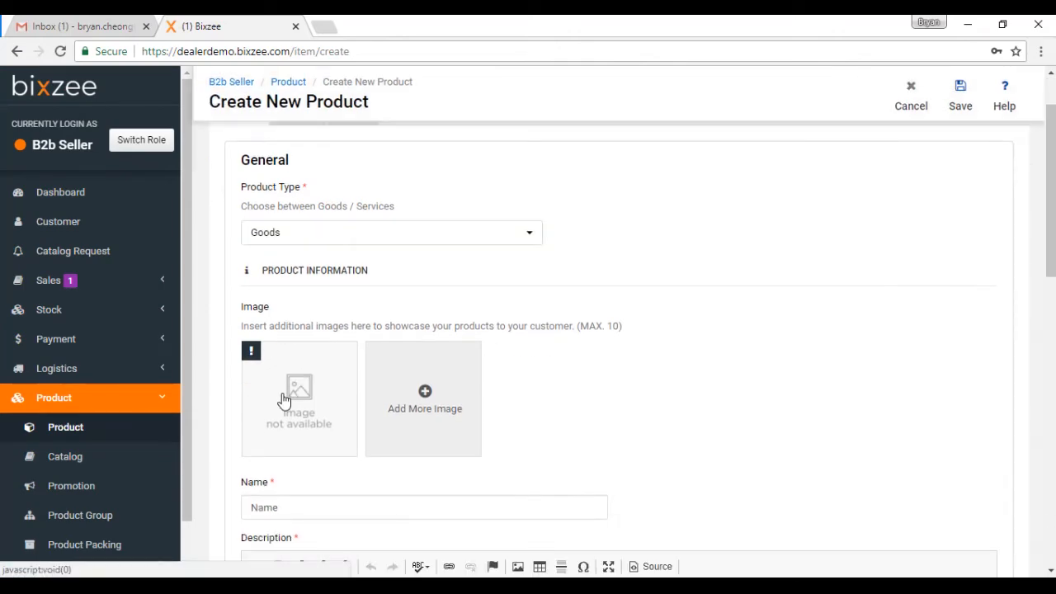
Step: Upload T-SHIRT.jpg as the product image, zoomed out so the whole shirt fits inside the crop box
click(284, 400)
click(345, 156)
click(276, 442)
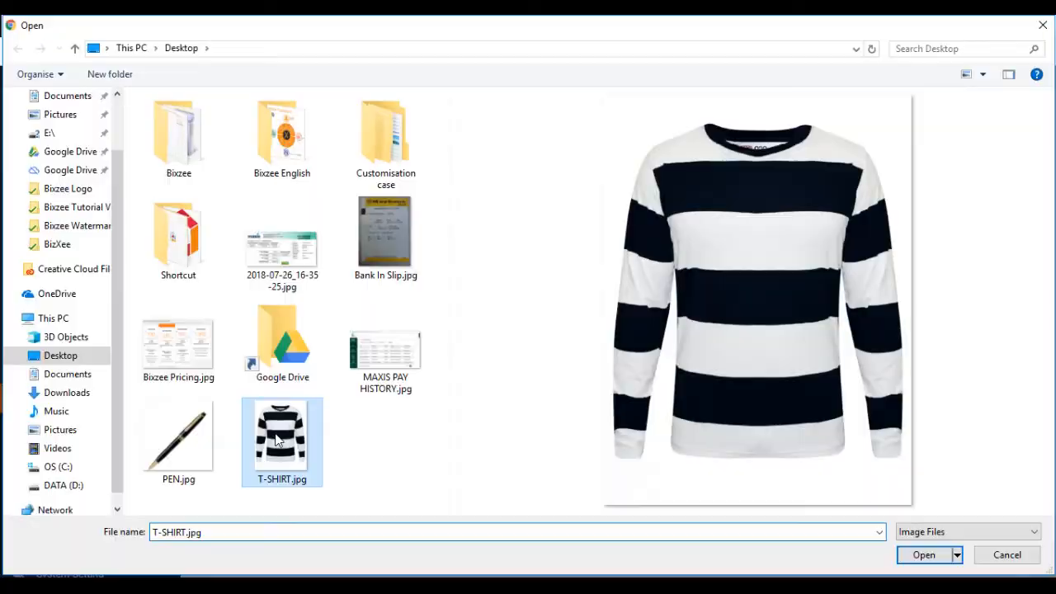
double_click(278, 440)
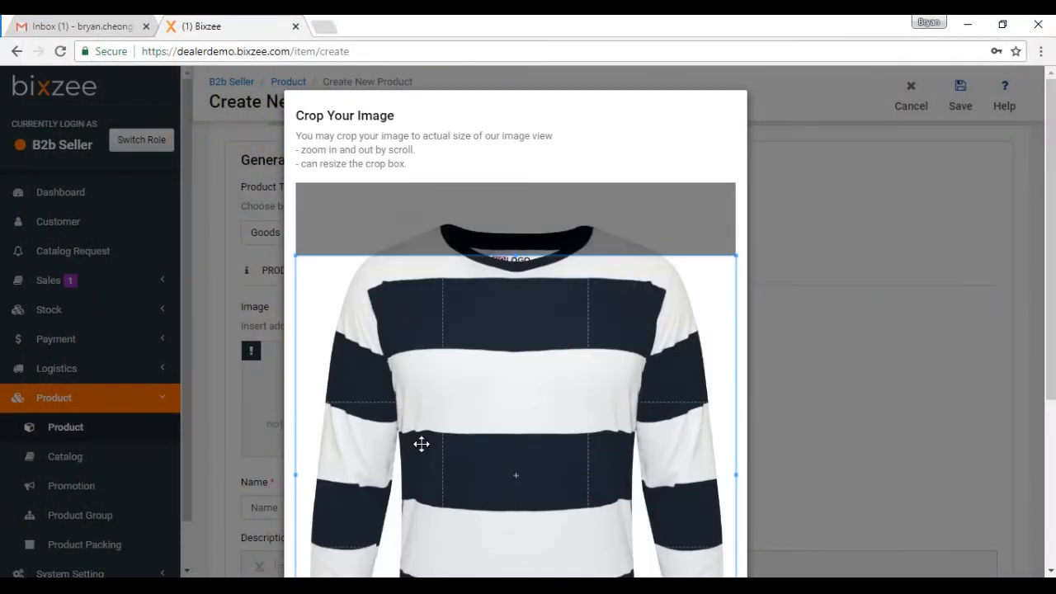
scroll(421, 444, down, 5)
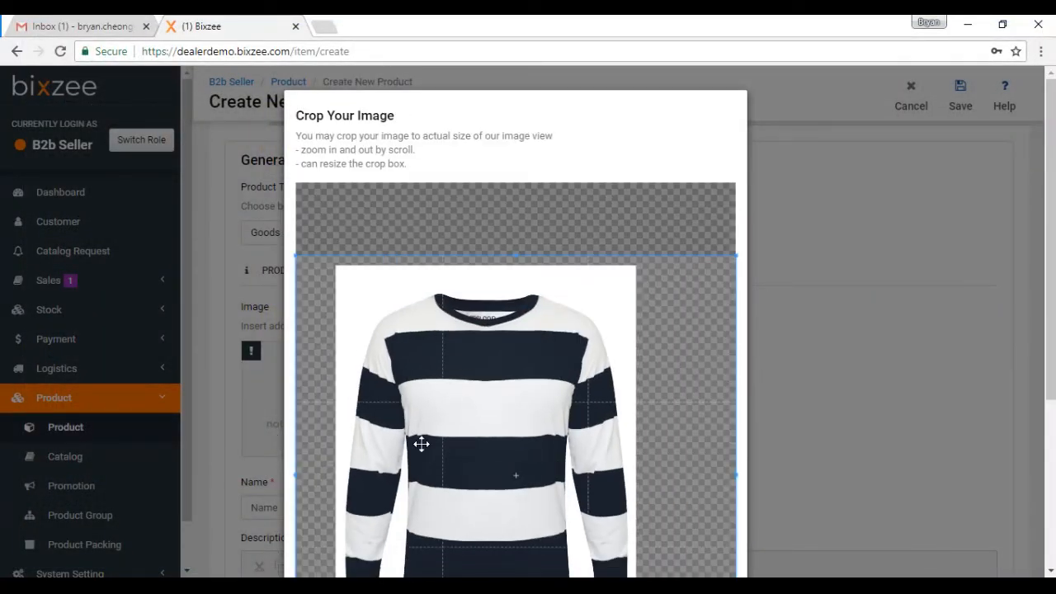
drag(1054, 308, 1054, 409)
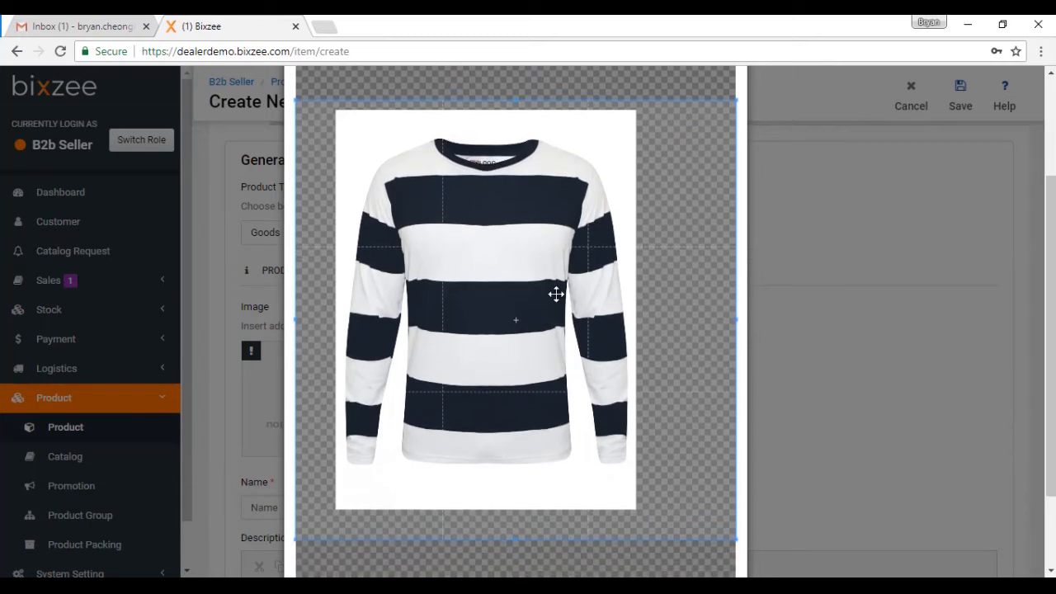
drag(1053, 340, 1031, 461)
click(714, 529)
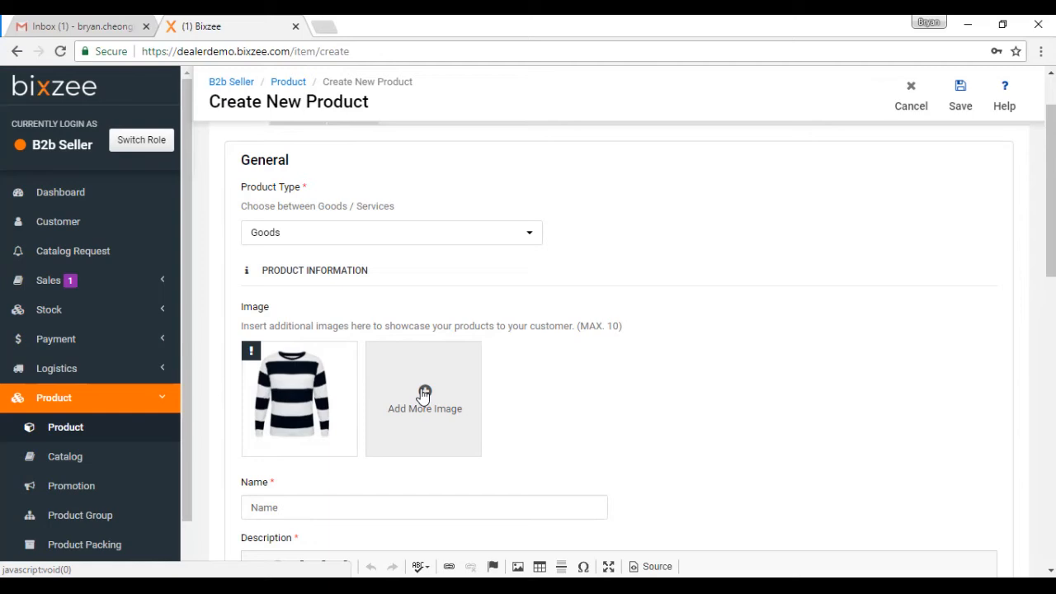
Step: Name the product T-SHIRT and use the same text as its description
scroll(423, 410, down, 2)
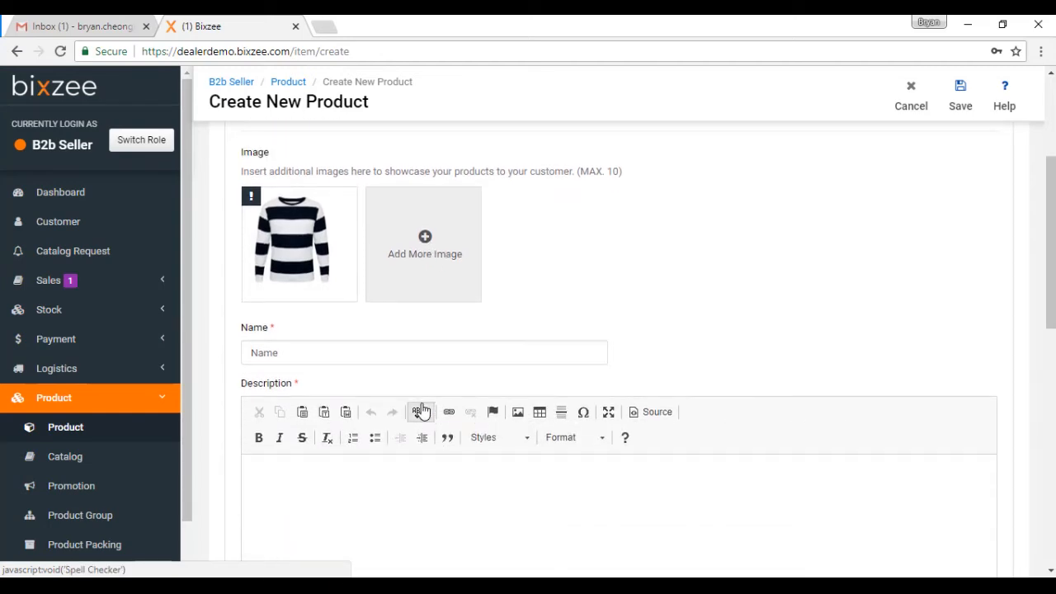
click(414, 355)
text(T)
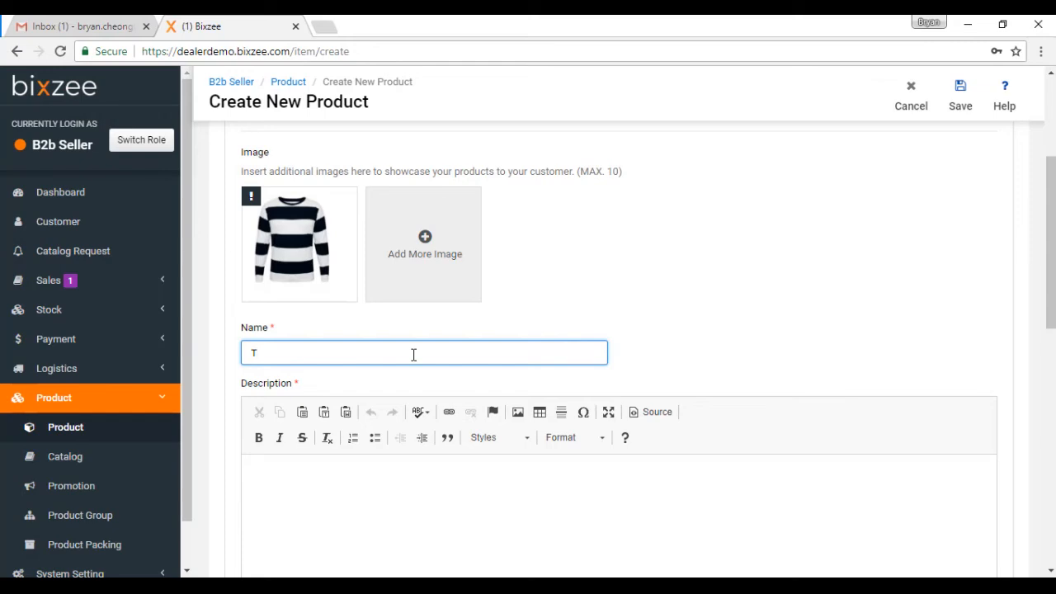
key(BackSpace)
key(BackSpace)
key(ctrl+a)
key(ctrl+c)
click(333, 510)
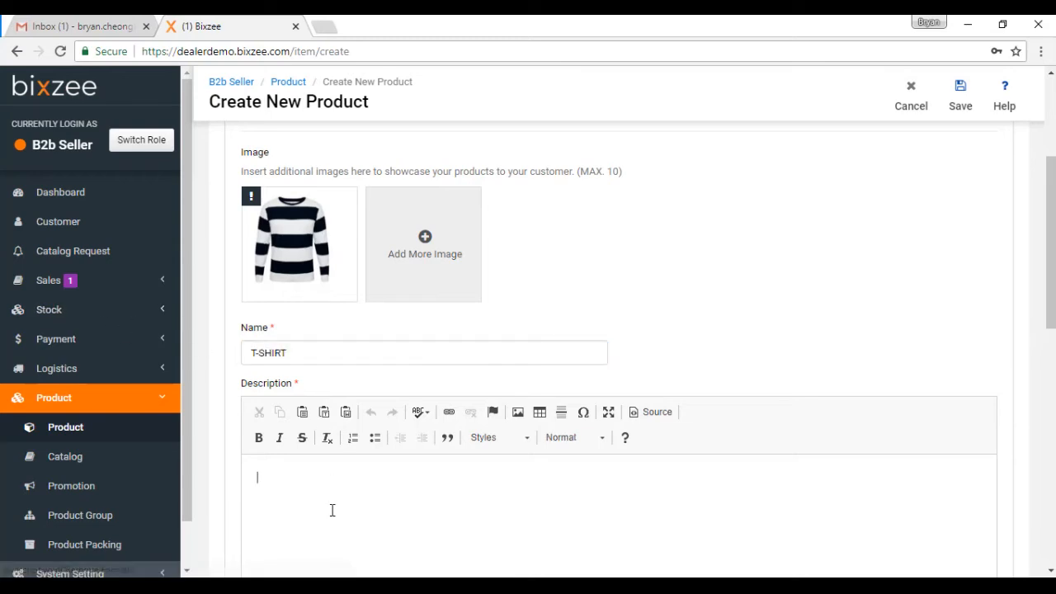
key(ctrl+v)
Step: Set the product's SKU to T-SHIRT
scroll(330, 508, down, 2)
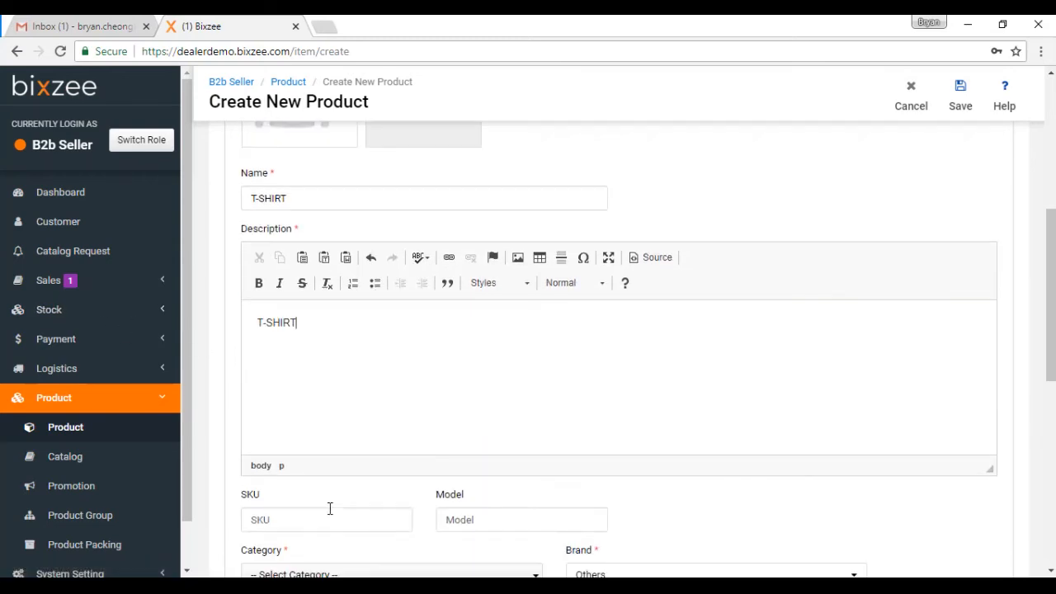
scroll(273, 387, down, 2)
click(282, 364)
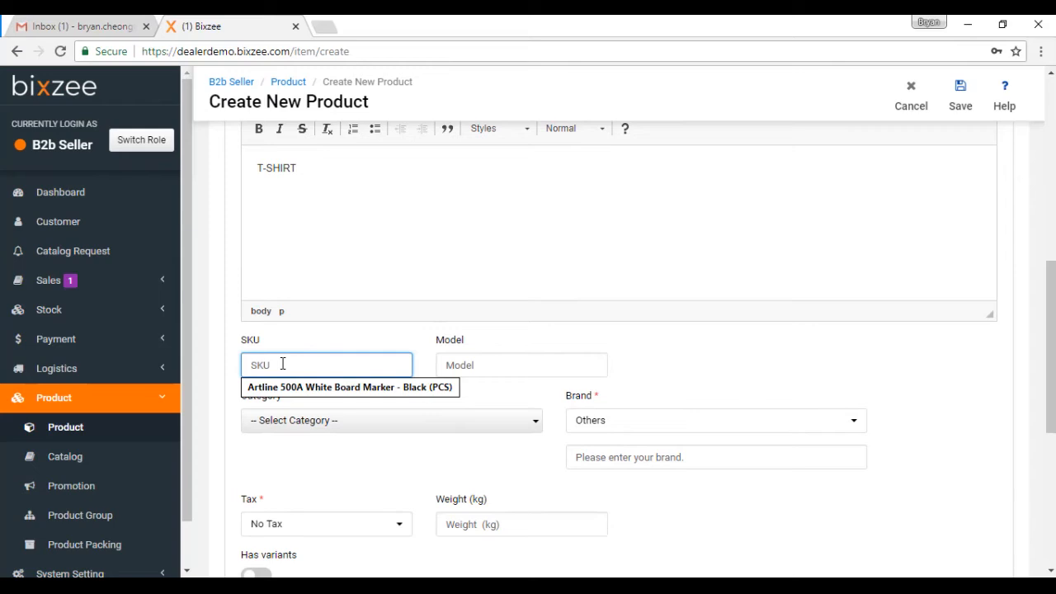
key(ctrl+v)
Step: Set the product category to Men's Clothing > T-shirts & Singlets > Long Sleeve Tees
scroll(467, 369, down, 2)
click(341, 275)
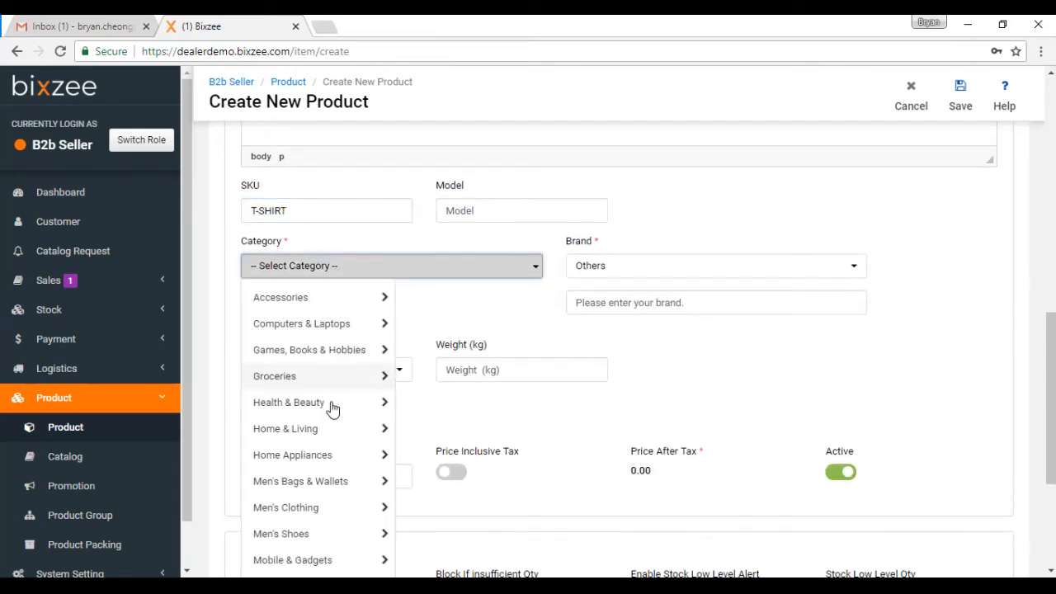
click(345, 516)
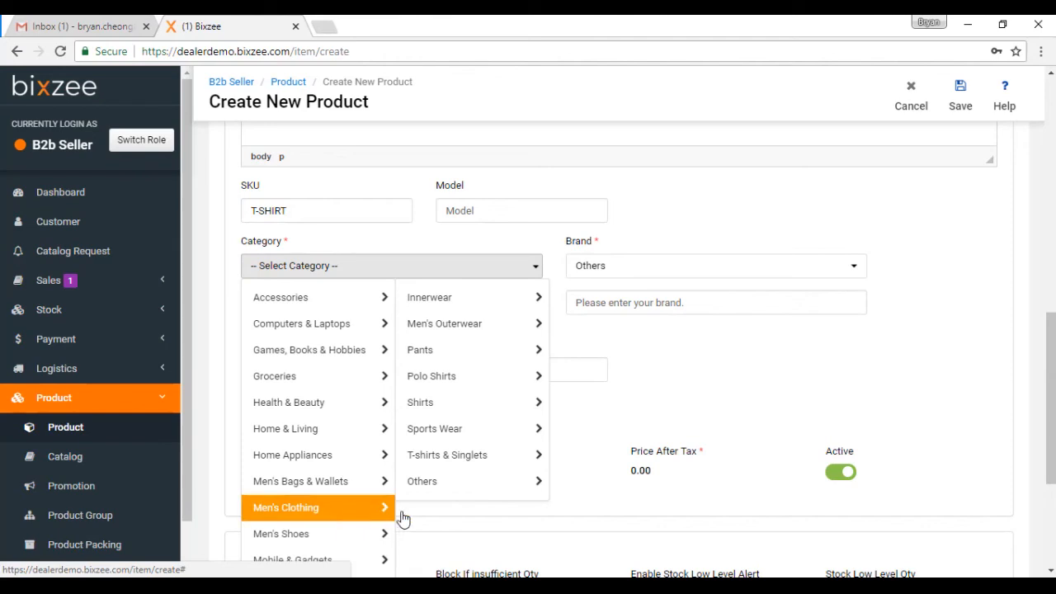
click(484, 459)
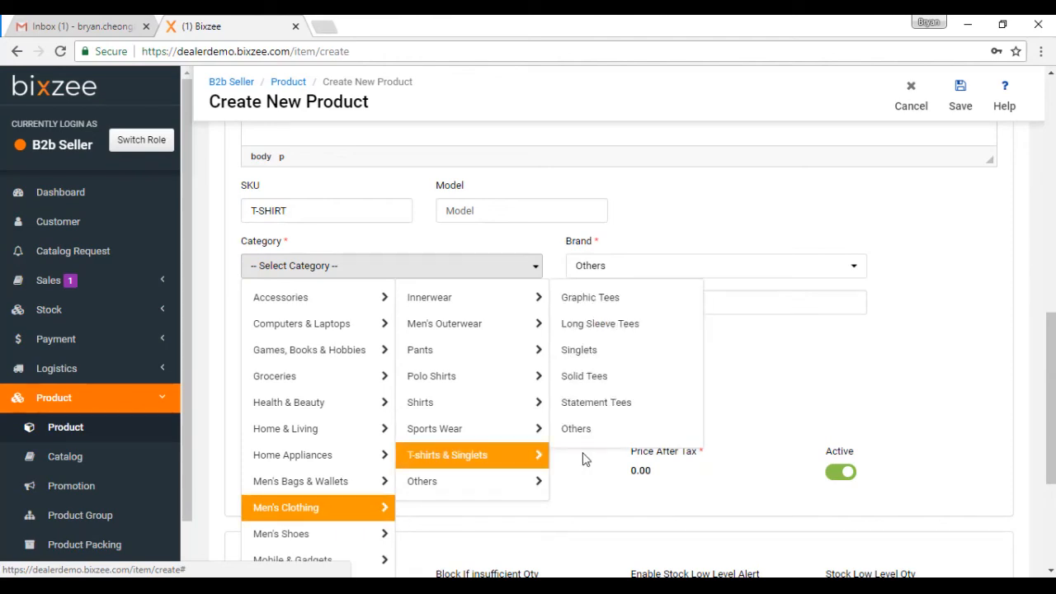
click(611, 323)
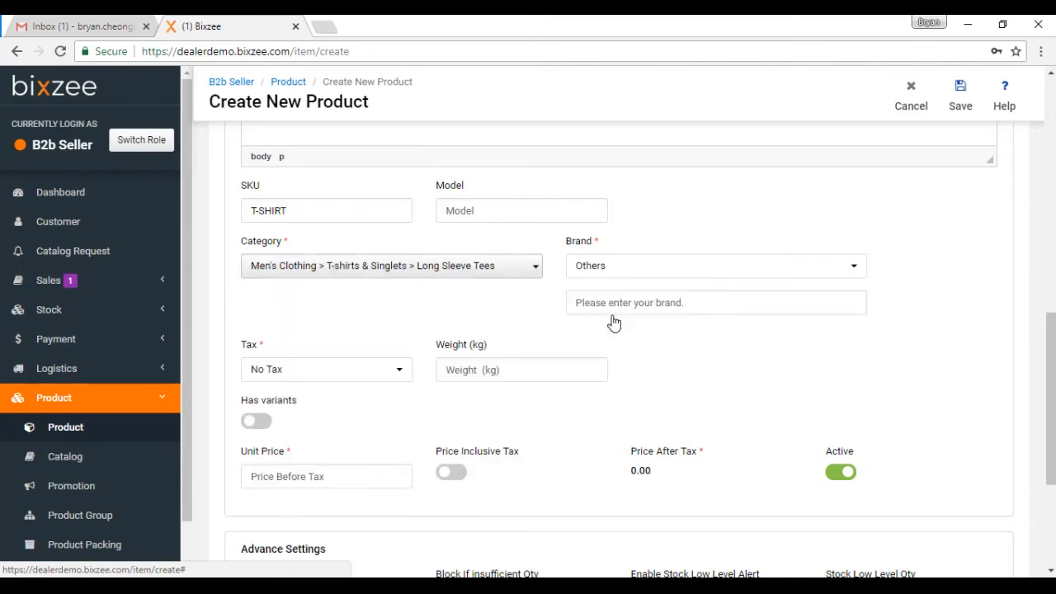
Step: Set the product's brand to Abercrombie & Fitch and its unit price to 49.00
scroll(494, 387, down, 2)
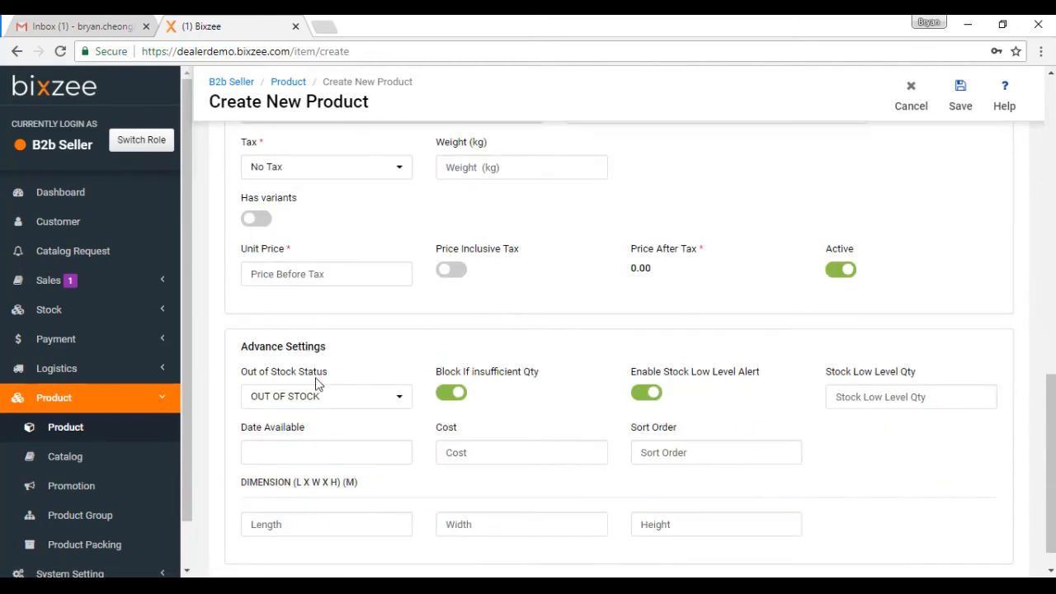
click(313, 274)
text(50.00)
key(ctrl+a)
text(49)
scroll(599, 379, up, 1)
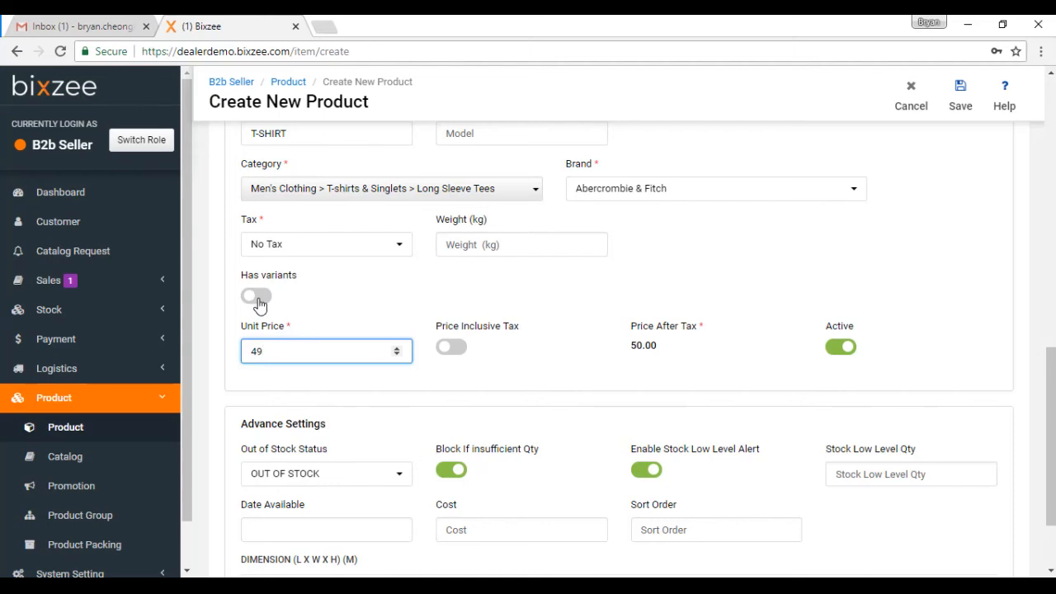
text(.00)
Step: Enable variants for the product and add an option group named SIZE
click(257, 297)
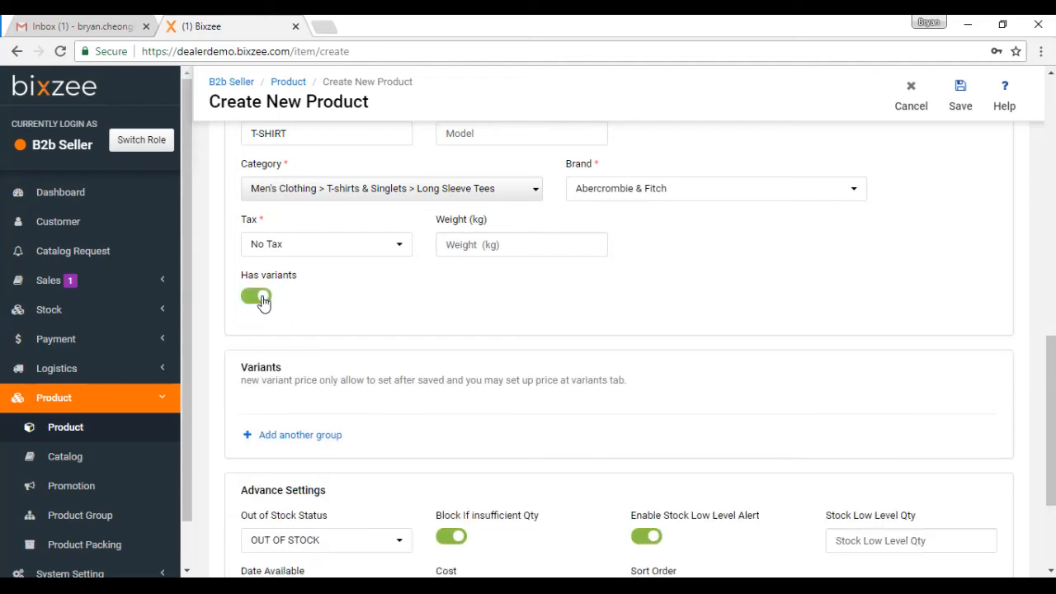
scroll(262, 302, down, 1)
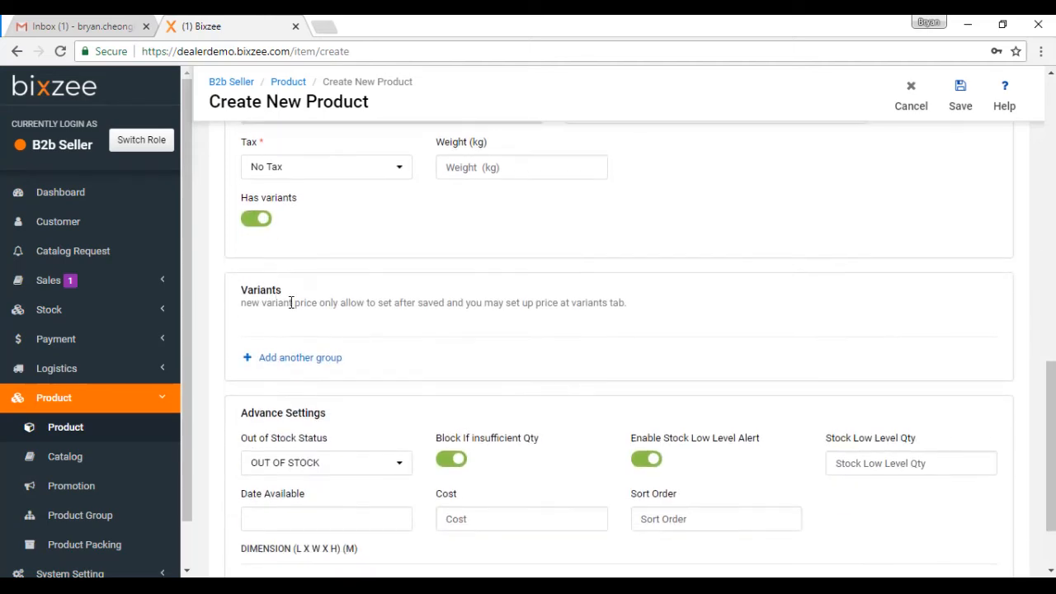
click(285, 359)
click(346, 336)
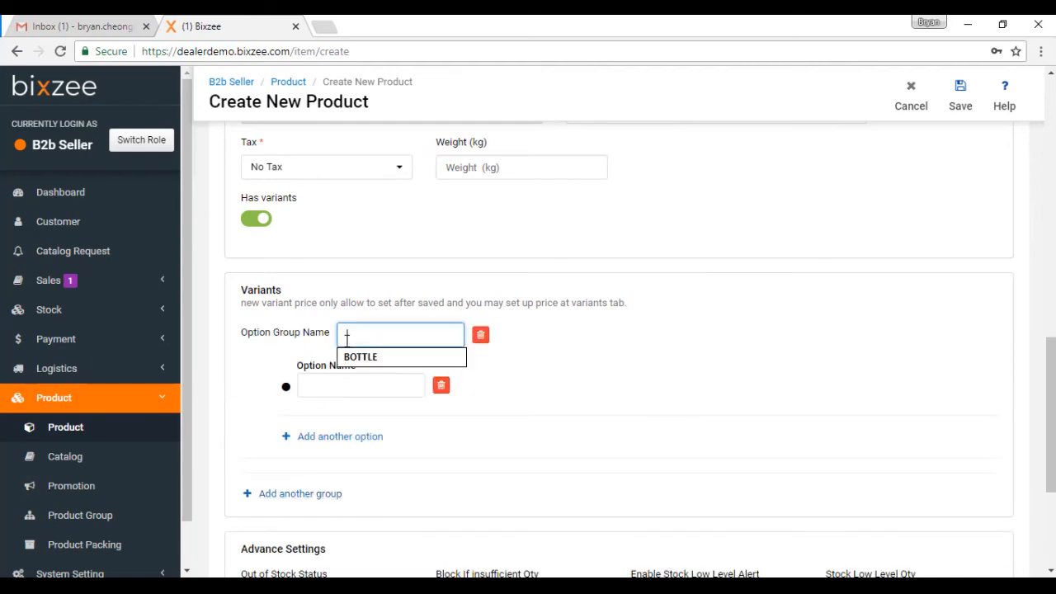
text(SIZE)
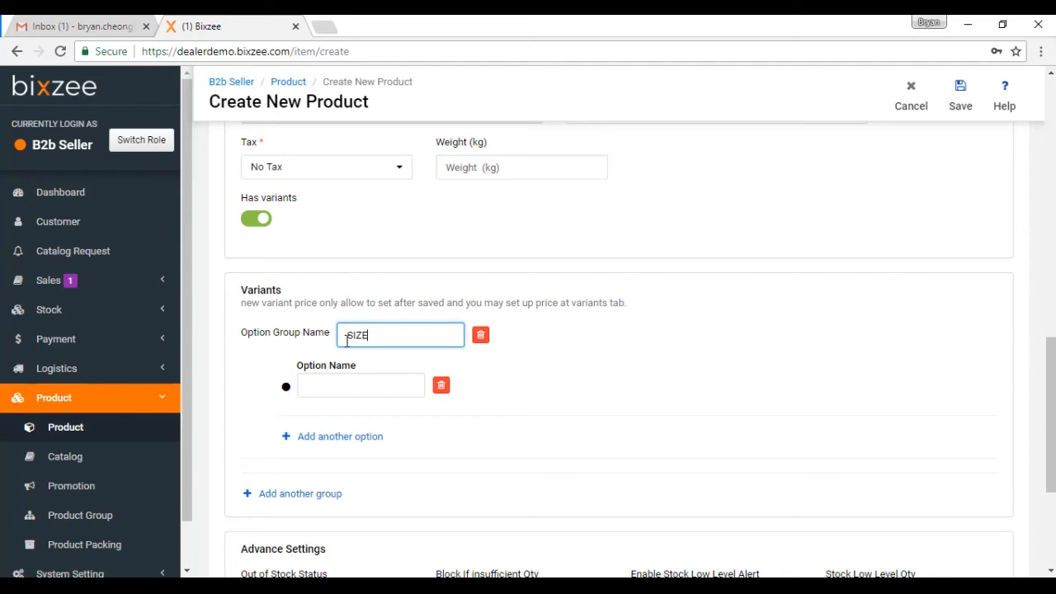
Step: Add the options S, M and L to the SIZE group
click(332, 392)
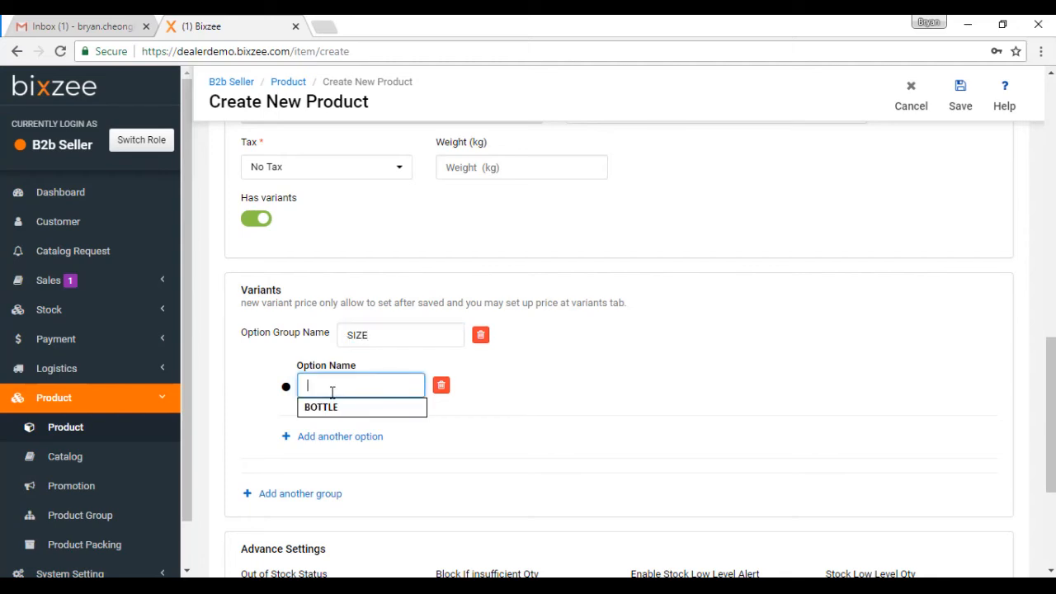
text(S)
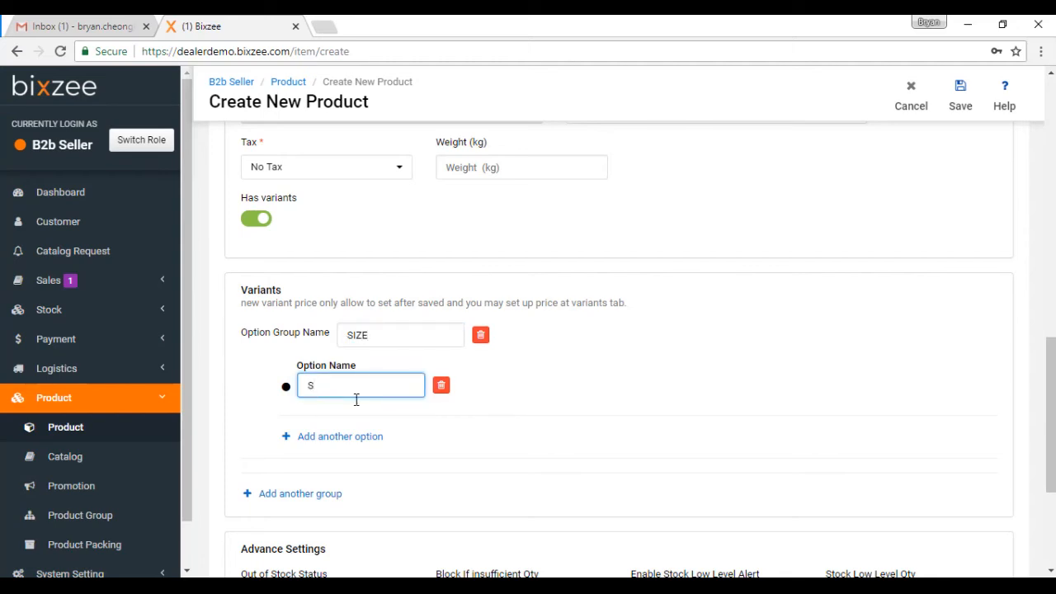
click(327, 437)
click(326, 413)
text(M)
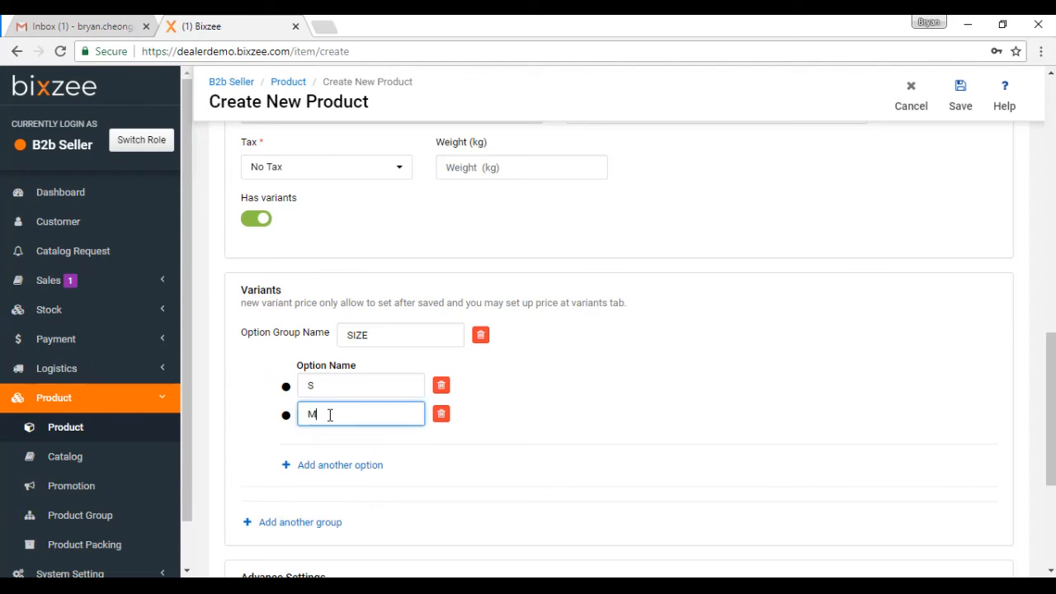
click(321, 470)
click(323, 444)
text(L)
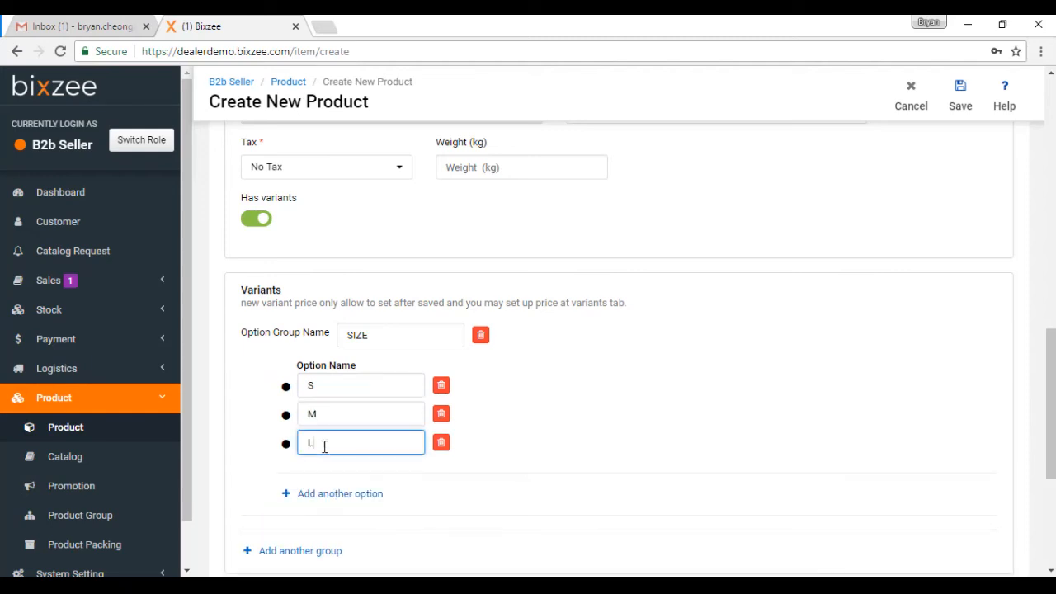
Step: Add a second variant option group named COLOUR
scroll(324, 447, down, 1)
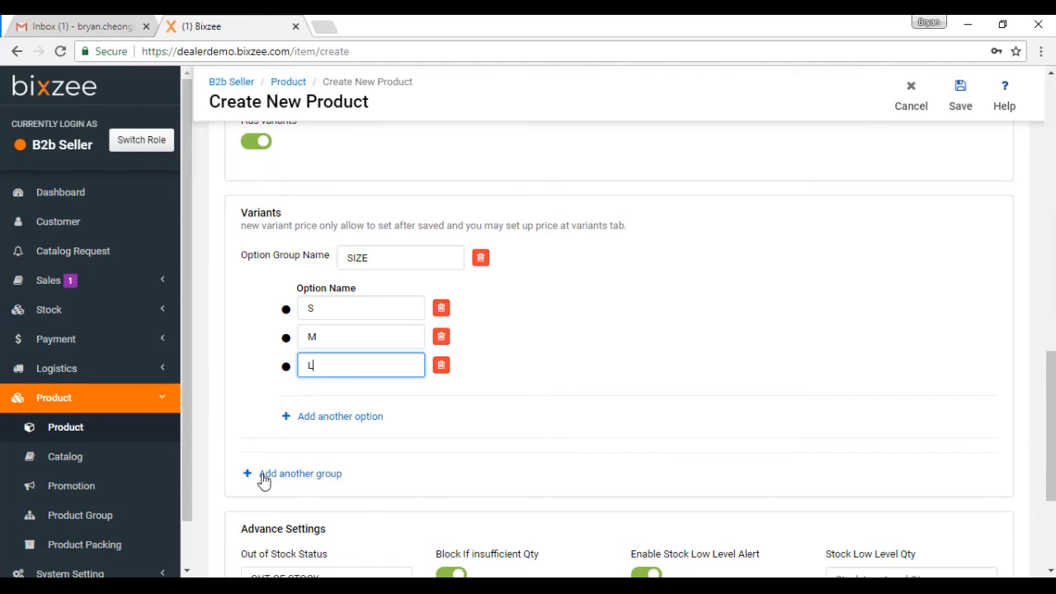
click(291, 475)
click(357, 464)
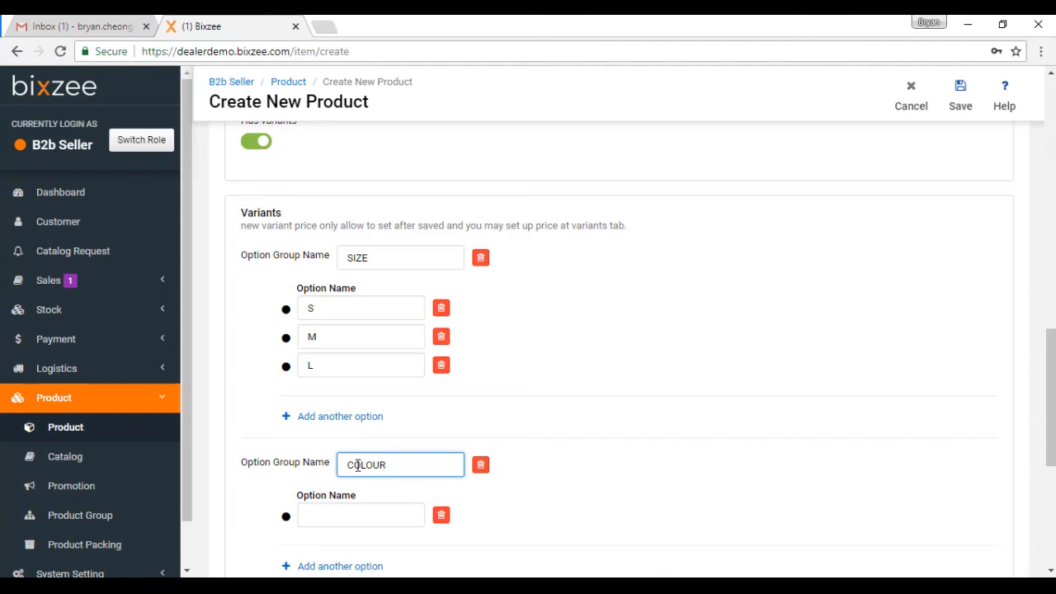
Step: Add the options BLACK, GREEN and RED to the COLOUR group
scroll(358, 464, down, 2)
click(335, 357)
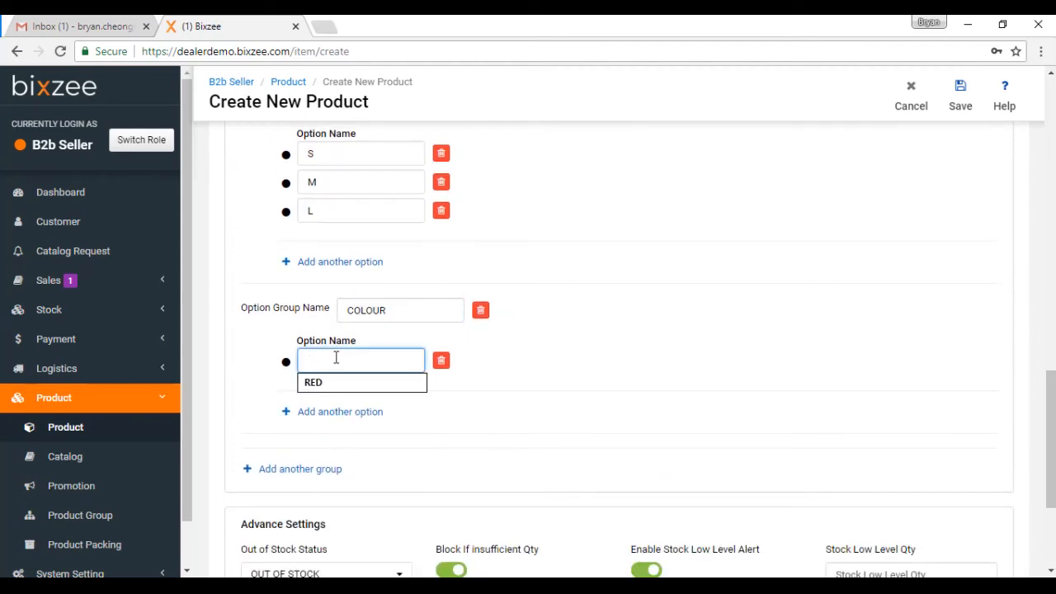
text(BLACK)
click(330, 411)
click(332, 391)
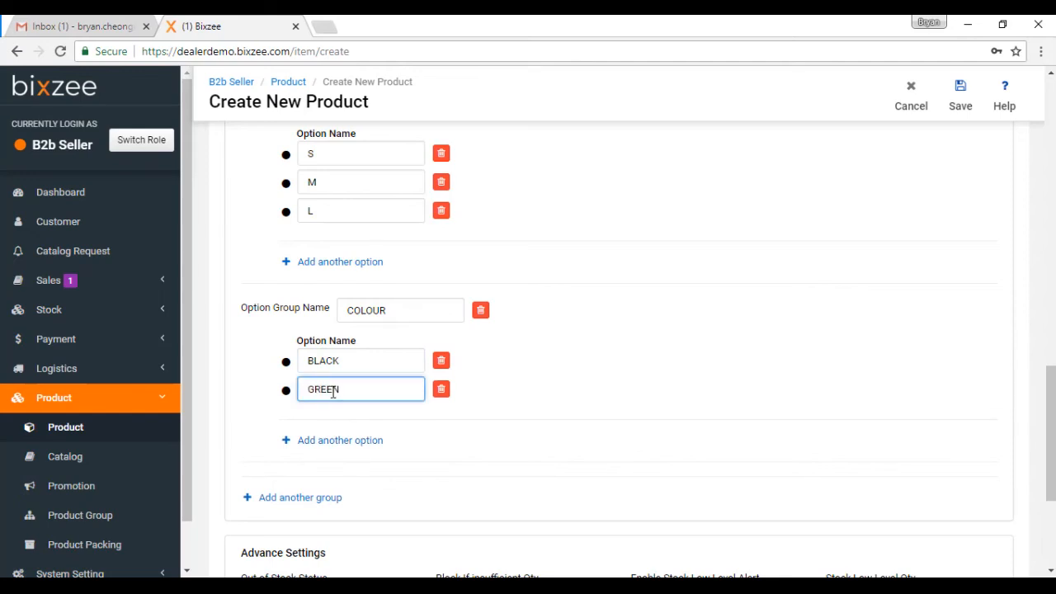
click(314, 440)
click(343, 410)
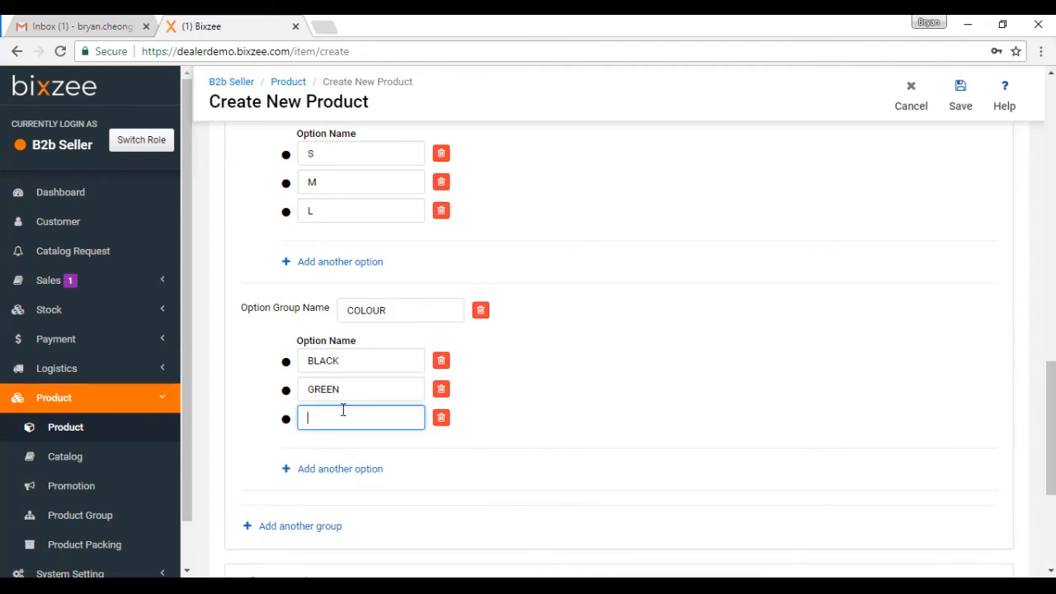
click(553, 454)
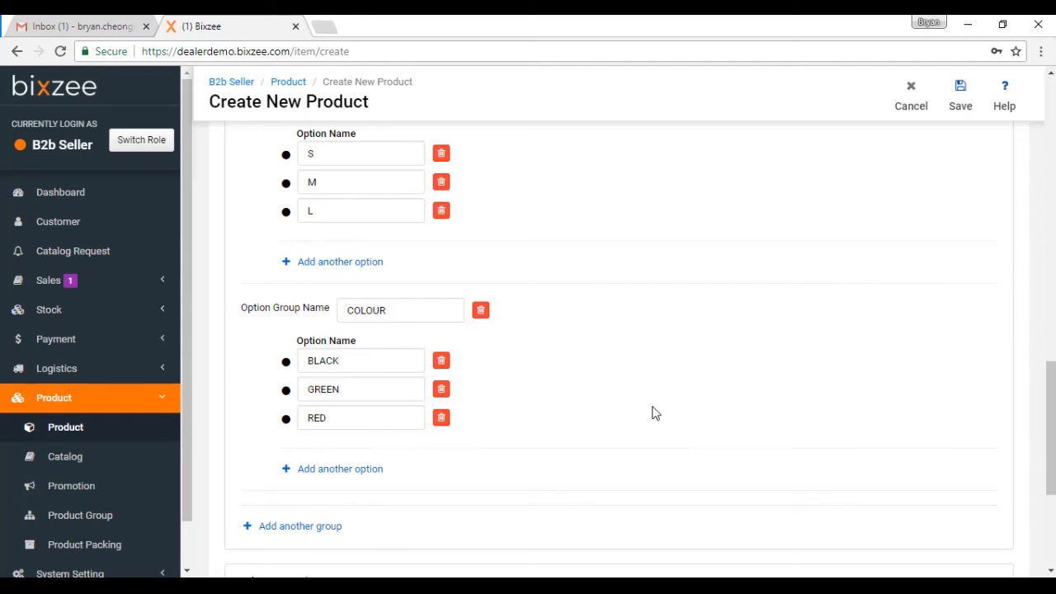
Step: Review the SIZE and COLOUR option groups and save the new product to generate its variant items
scroll(653, 413, down, 2)
scroll(653, 413, up, 4)
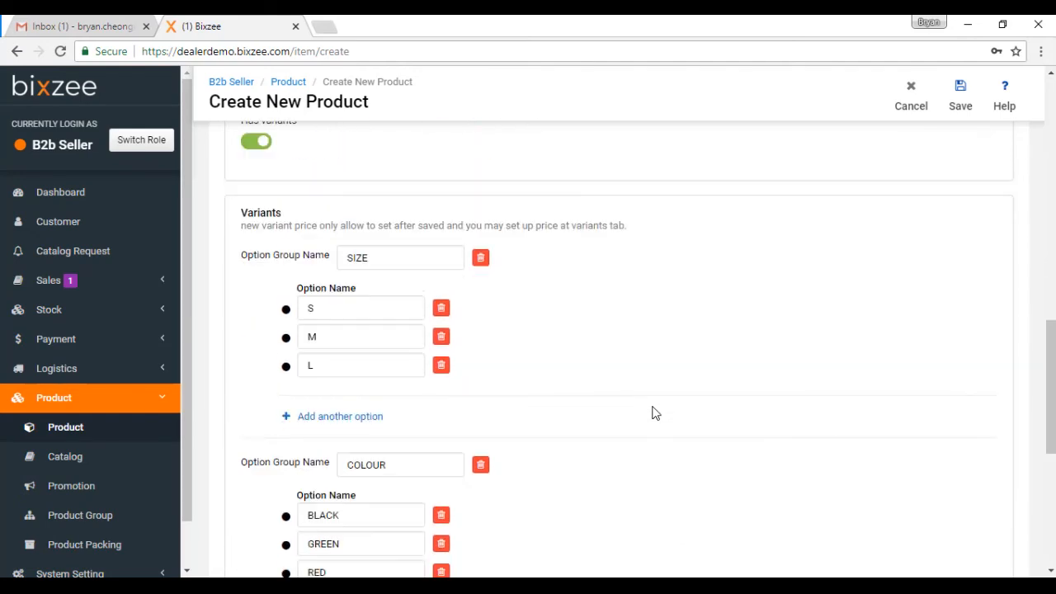
scroll(652, 413, down, 2)
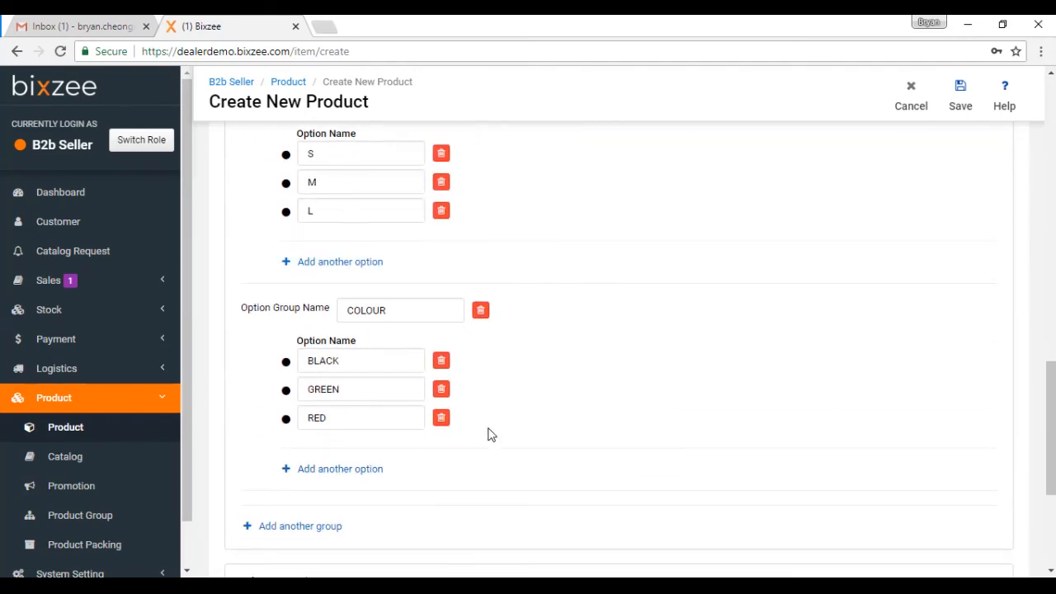
scroll(552, 413, down, 3)
scroll(552, 413, up, 2)
scroll(552, 412, up, 15)
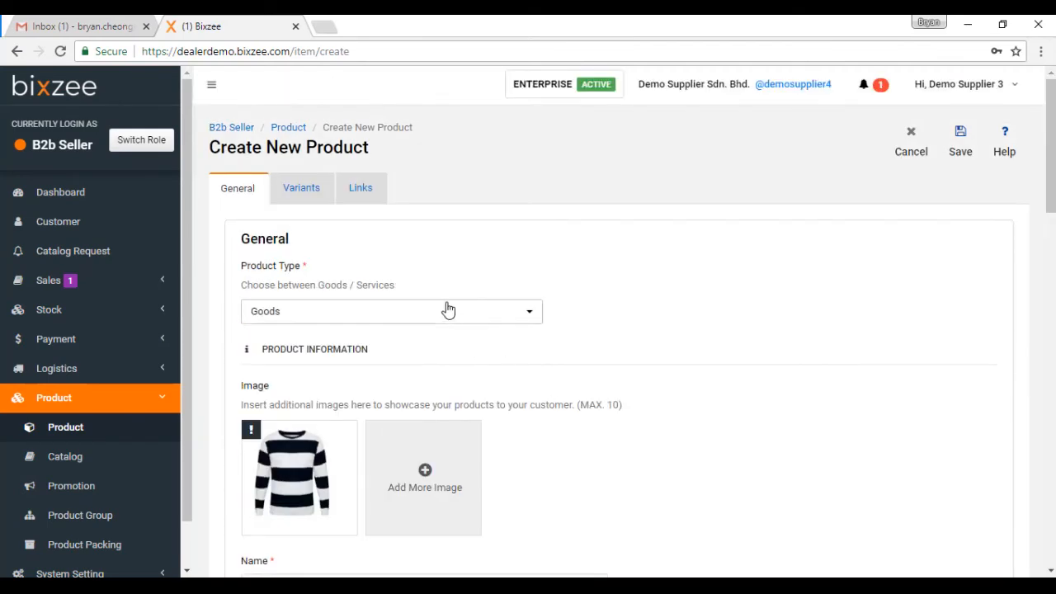
click(304, 194)
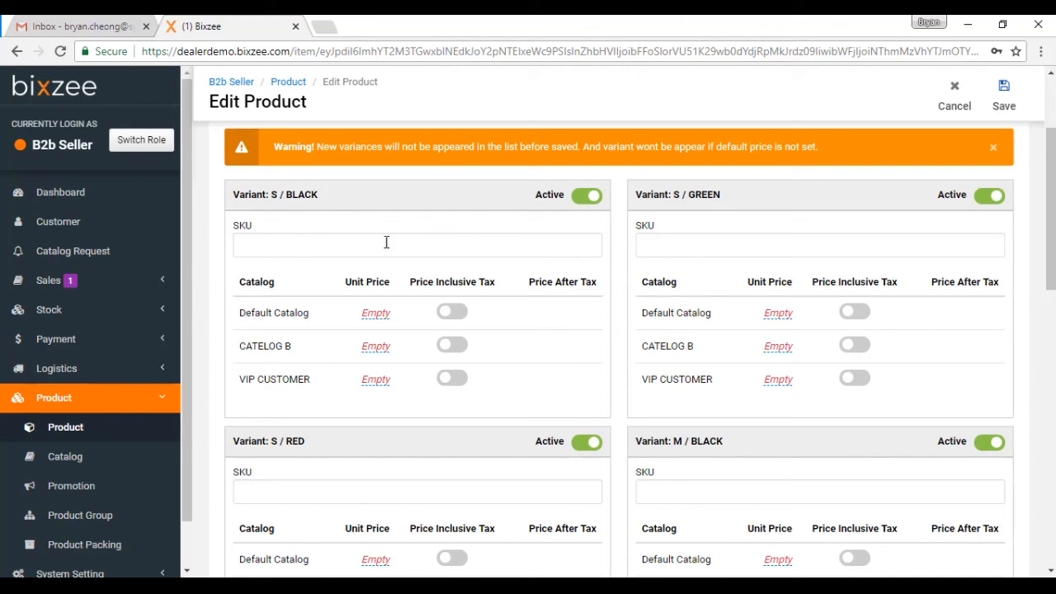
Step: Set the Default Catalog unit price to 50.00 on variant S / BLACK and apply it to all variant items
scroll(486, 388, down, 3)
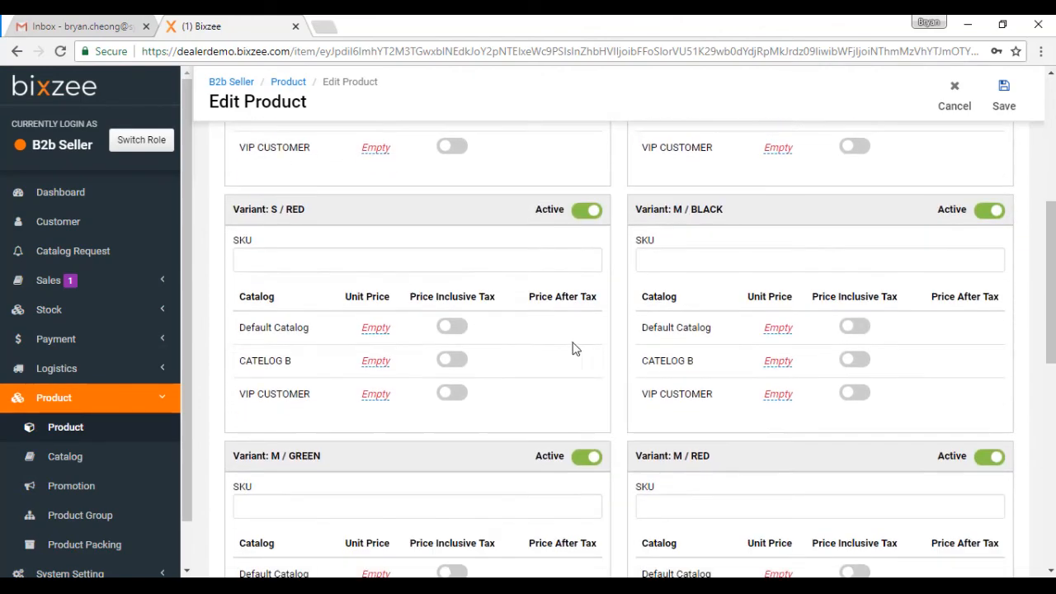
scroll(385, 195, down, 5)
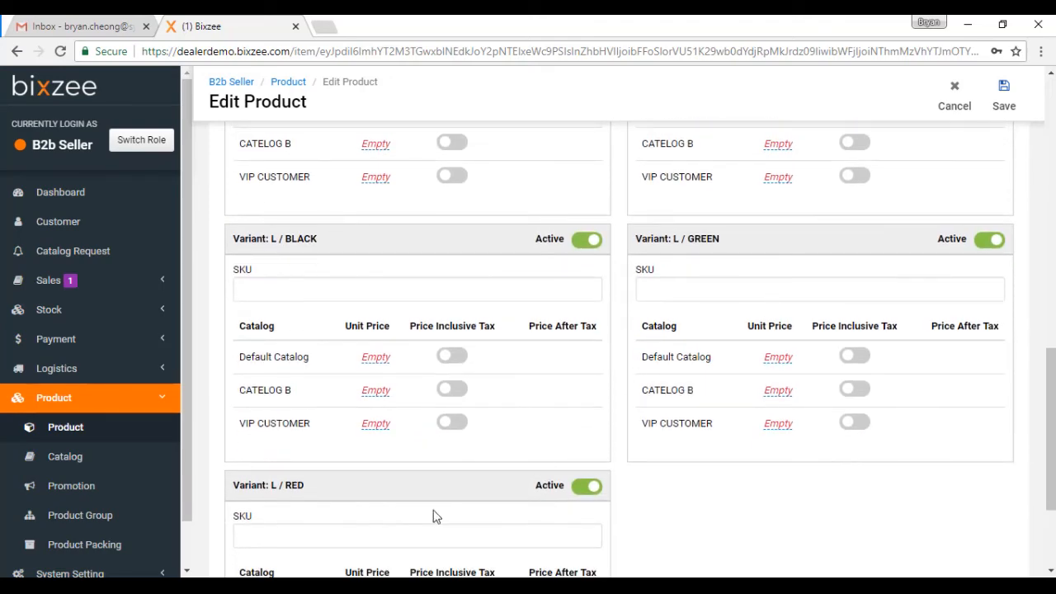
scroll(401, 412, up, 10)
scroll(400, 410, down, 2)
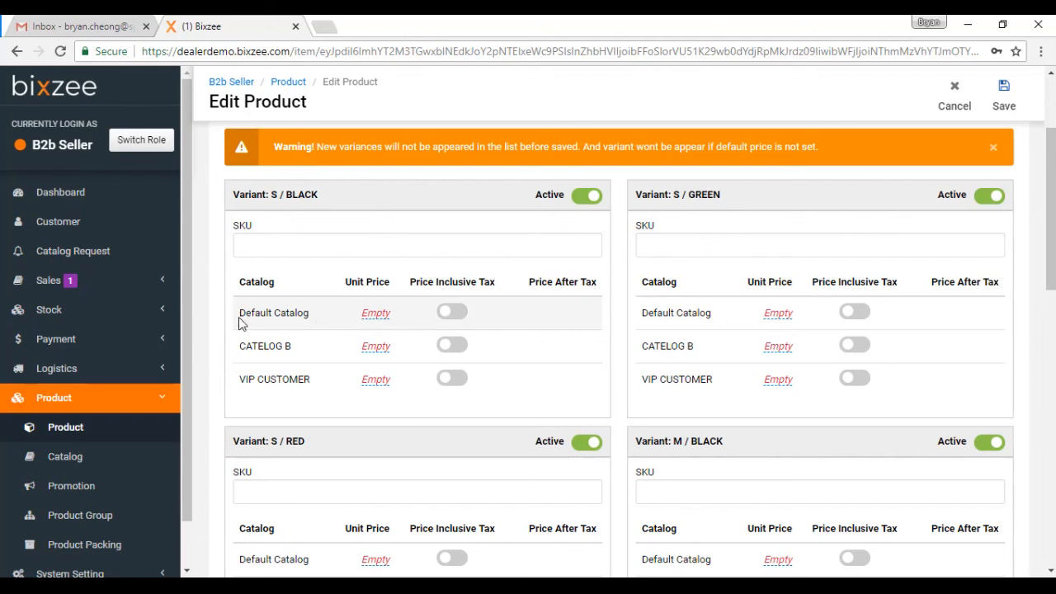
click(376, 315)
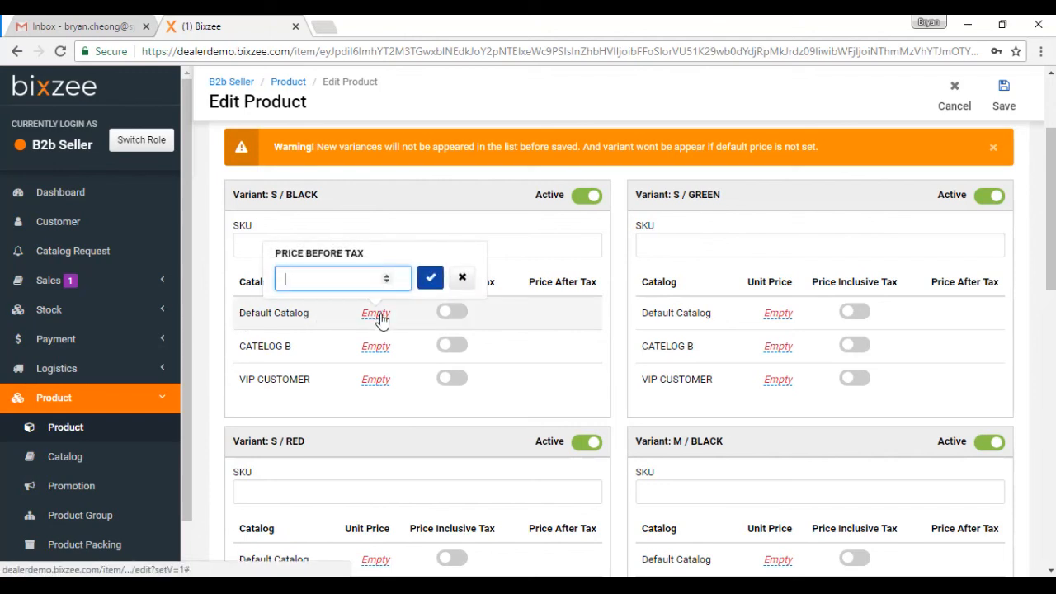
click(429, 277)
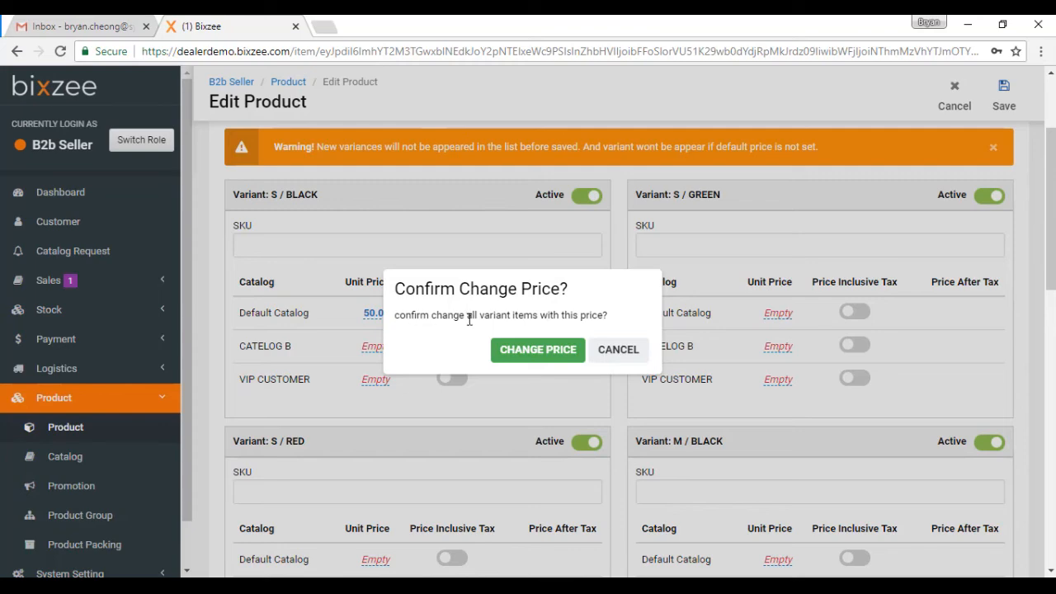
click(535, 353)
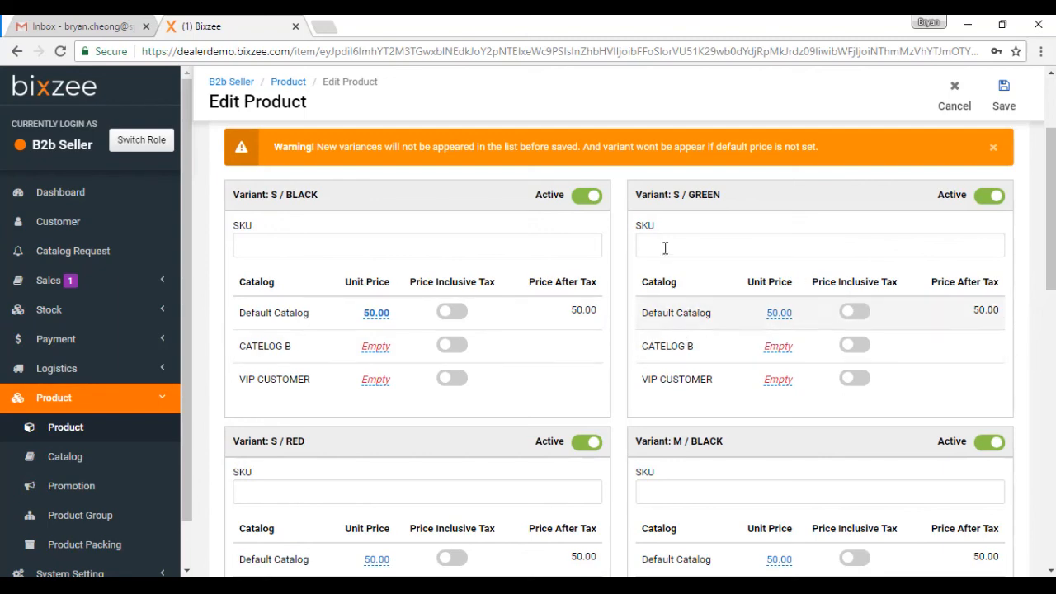
Step: Set the CATELOG B unit price to 60 on variant S / BLACK and apply it to all variant items
scroll(758, 304, down, 1)
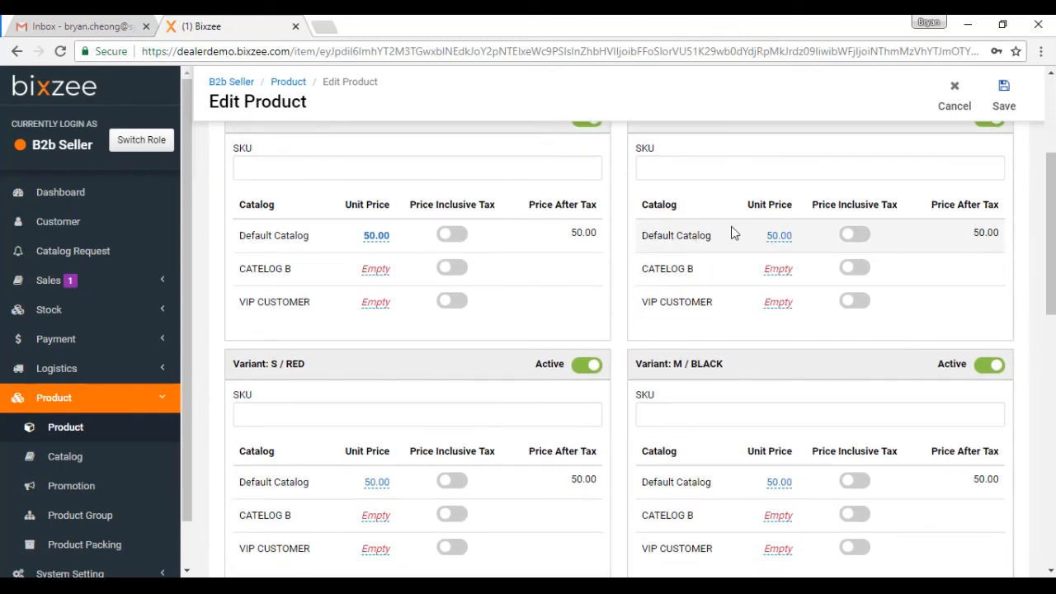
scroll(453, 396, down, 2)
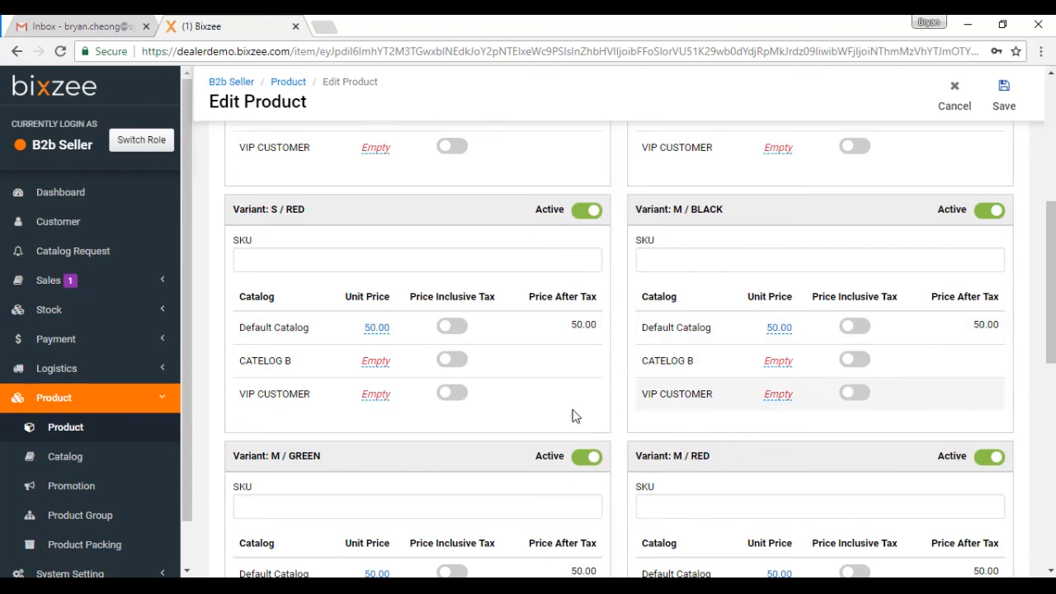
scroll(618, 401, down, 2)
scroll(476, 436, down, 4)
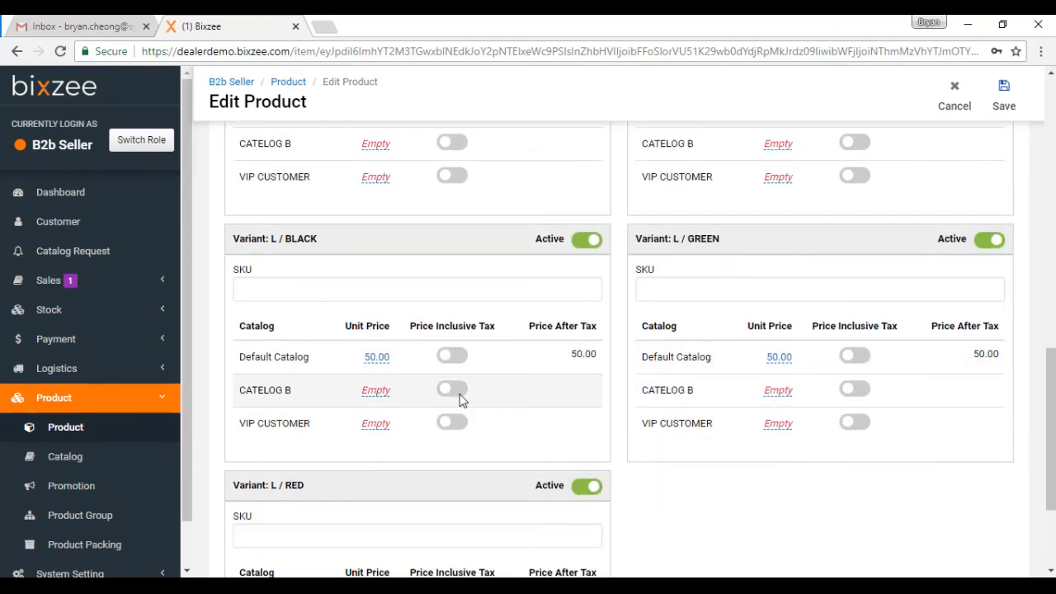
scroll(484, 399, up, 5)
scroll(456, 395, up, 5)
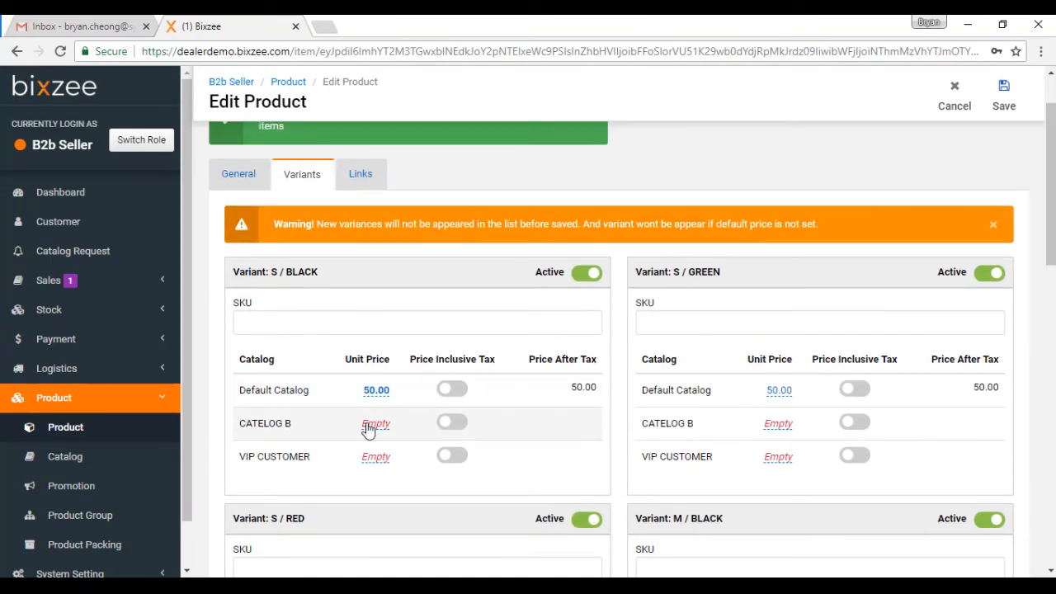
click(374, 424)
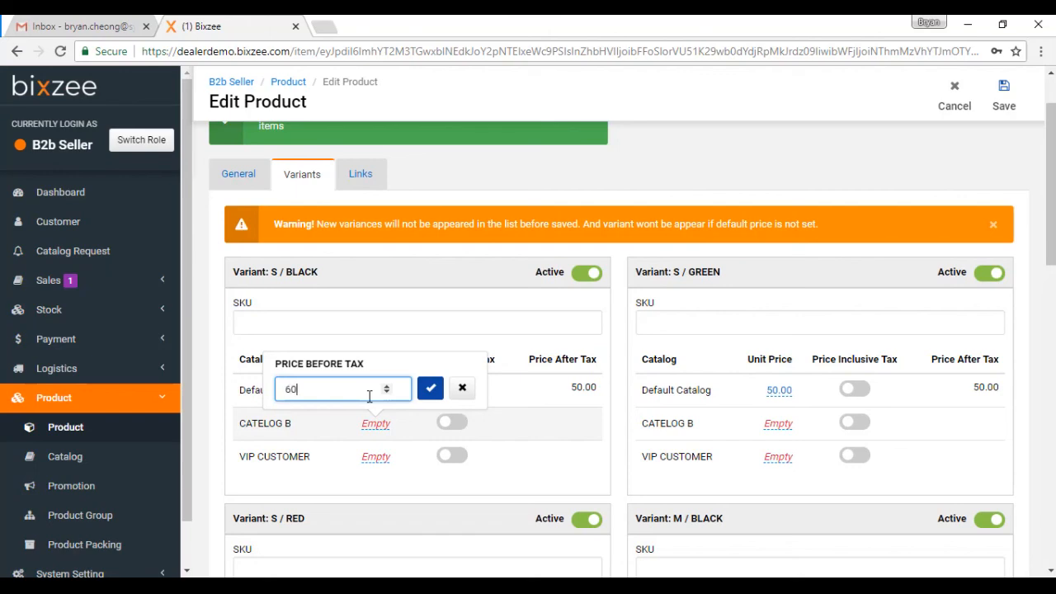
click(431, 388)
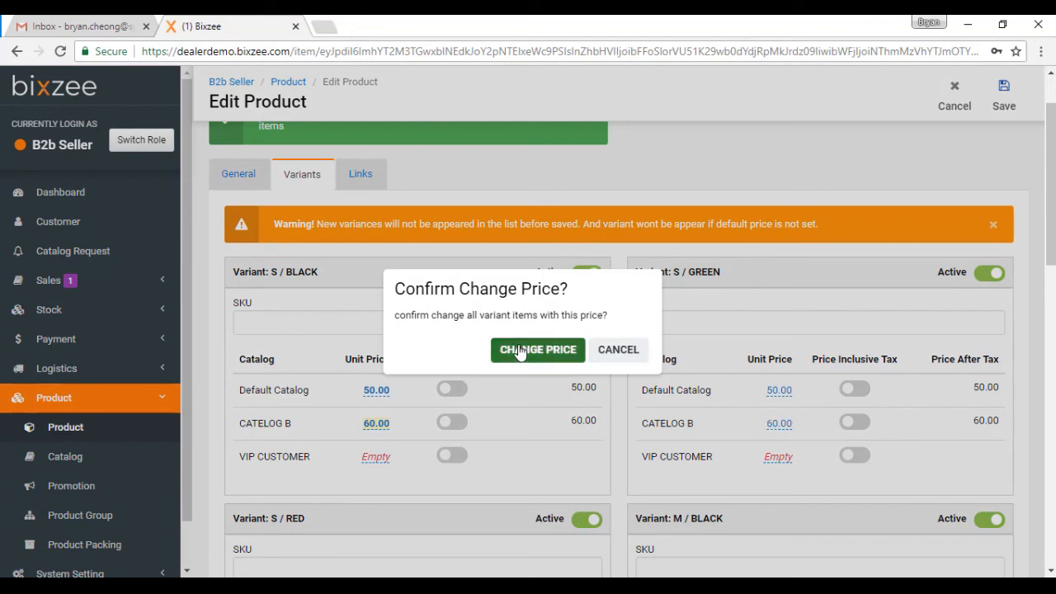
click(520, 353)
Step: Set the CATELOG B unit price to 55 for variant S / GREEN only, without applying it to the other variants
scroll(825, 203, down, 3)
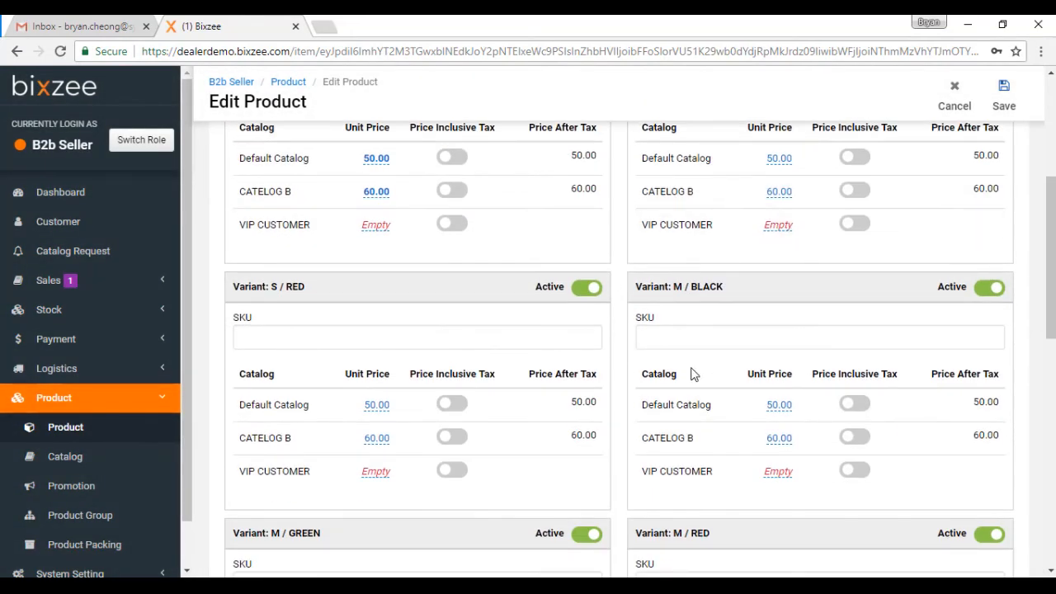
scroll(743, 347, up, 2)
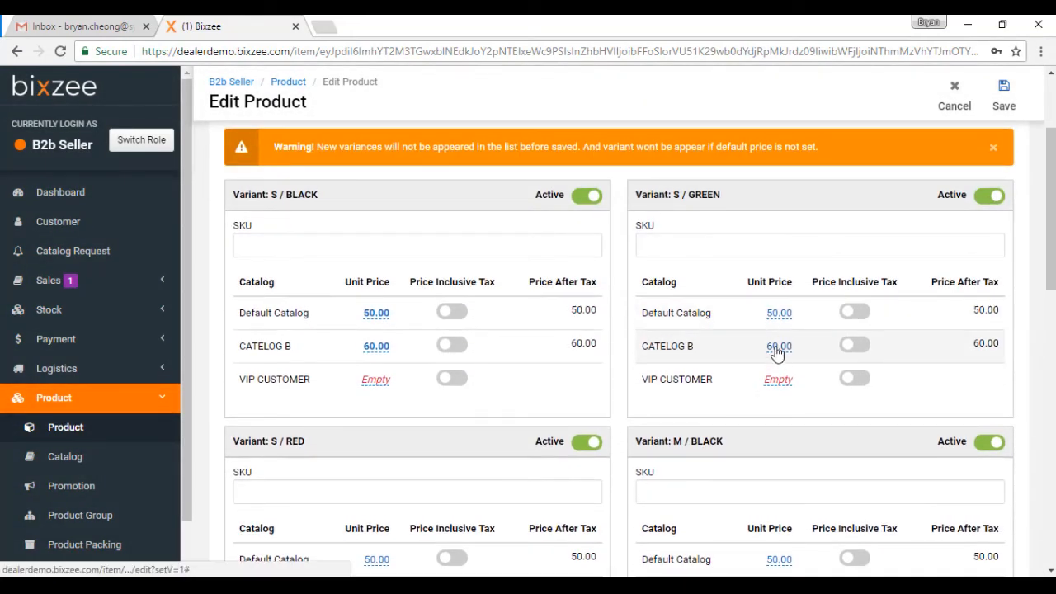
click(777, 347)
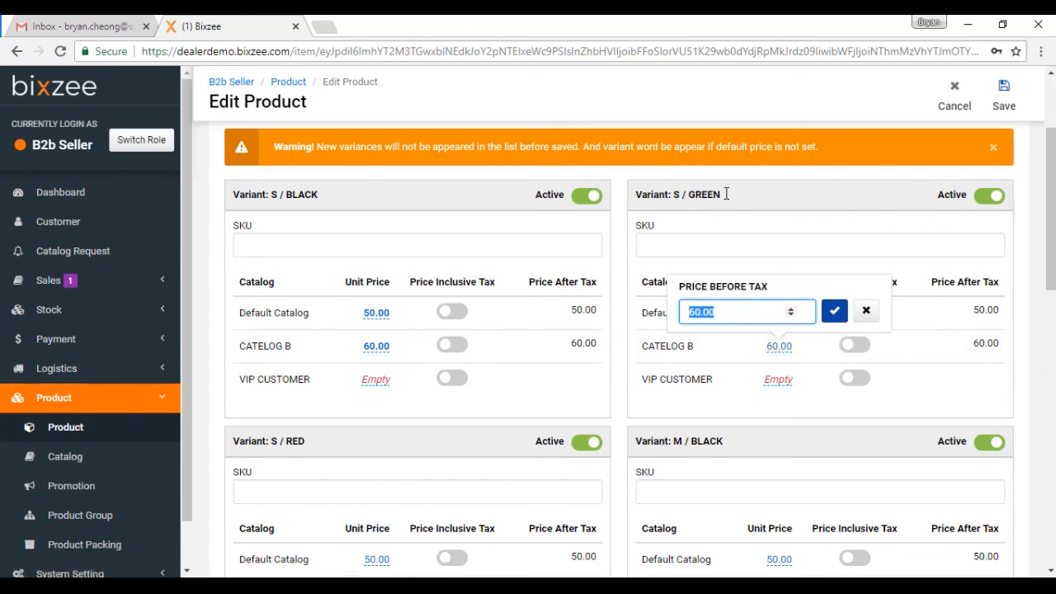
text(55)
click(835, 311)
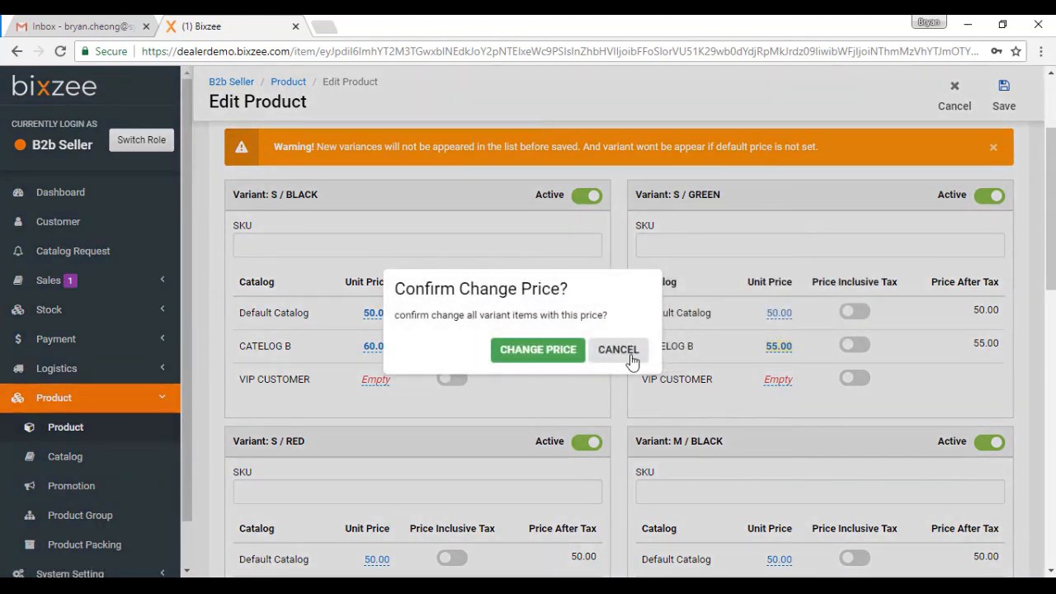
click(618, 350)
Step: Review the T-SHIRT product's general details, its SIZE and COLOUR option groups and its advance settings
scroll(577, 375, down, 3)
scroll(578, 375, up, 10)
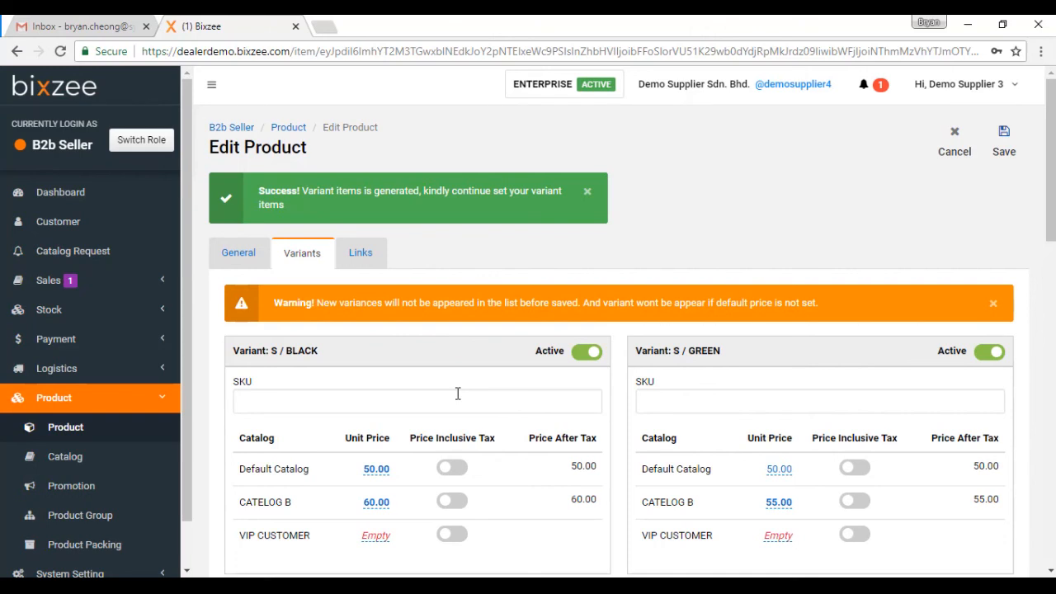
click(244, 259)
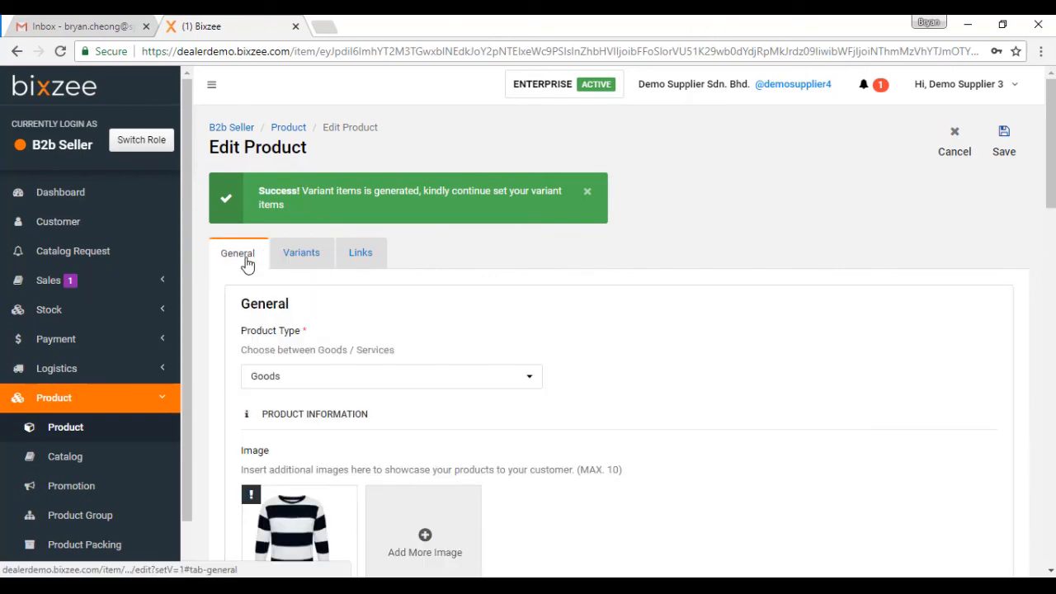
scroll(579, 372, down, 5)
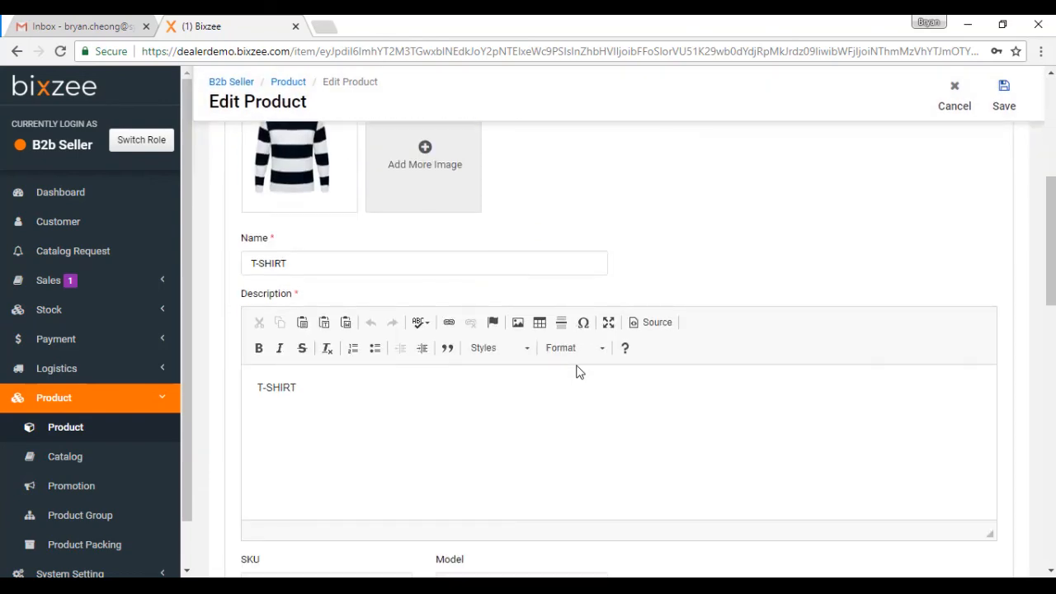
scroll(579, 372, down, 3)
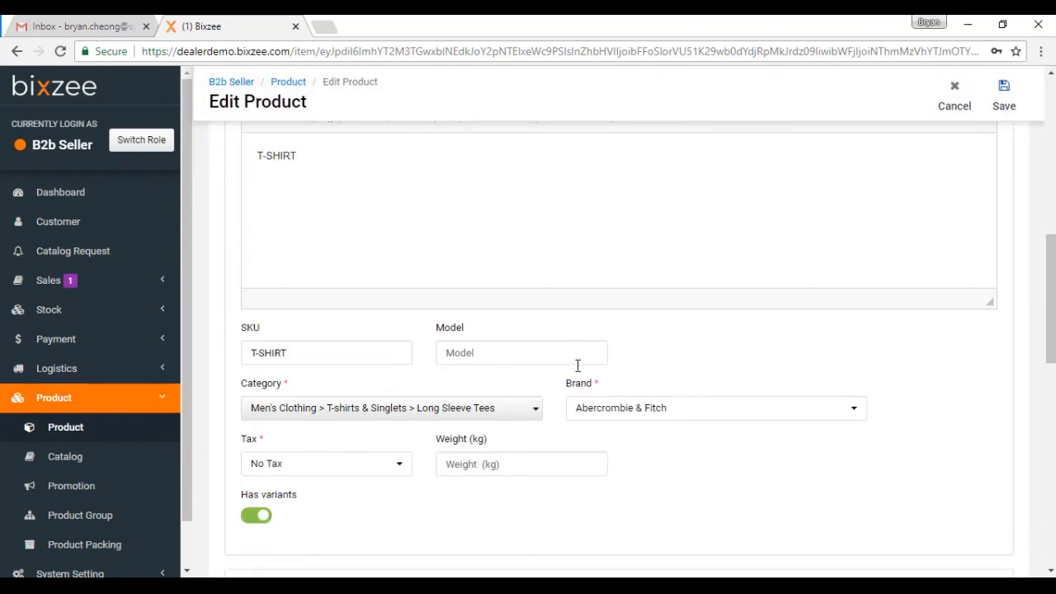
scroll(578, 365, down, 6)
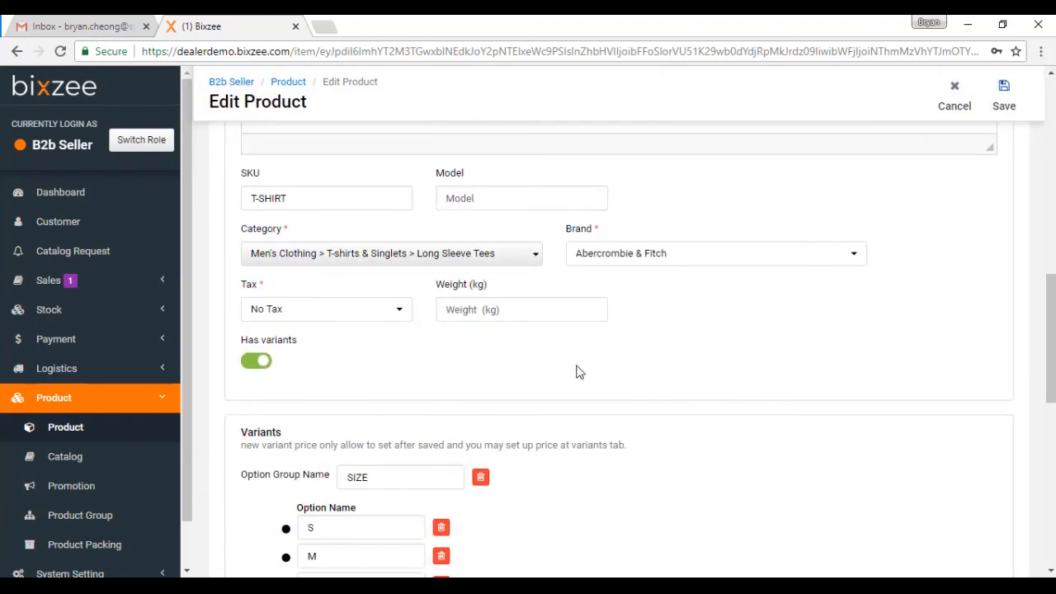
scroll(578, 372, down, 1)
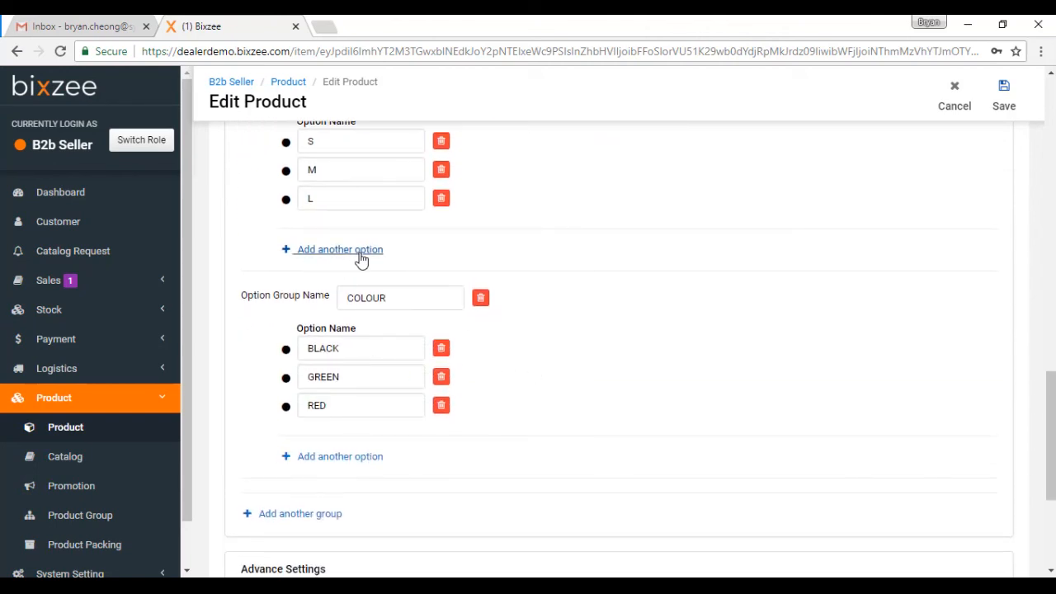
scroll(361, 259, down, 2)
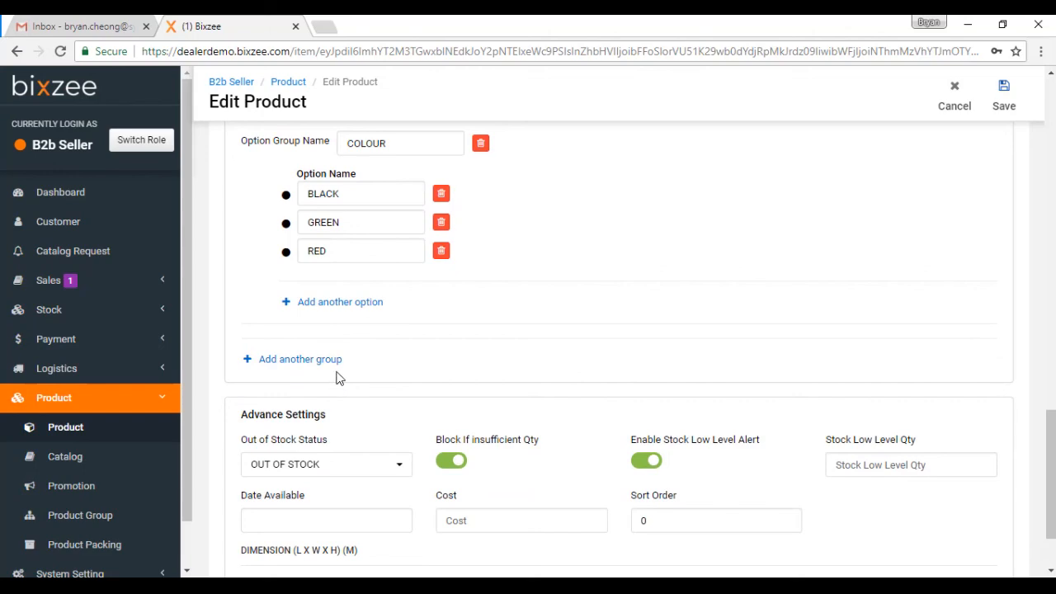
scroll(337, 377, up, 10)
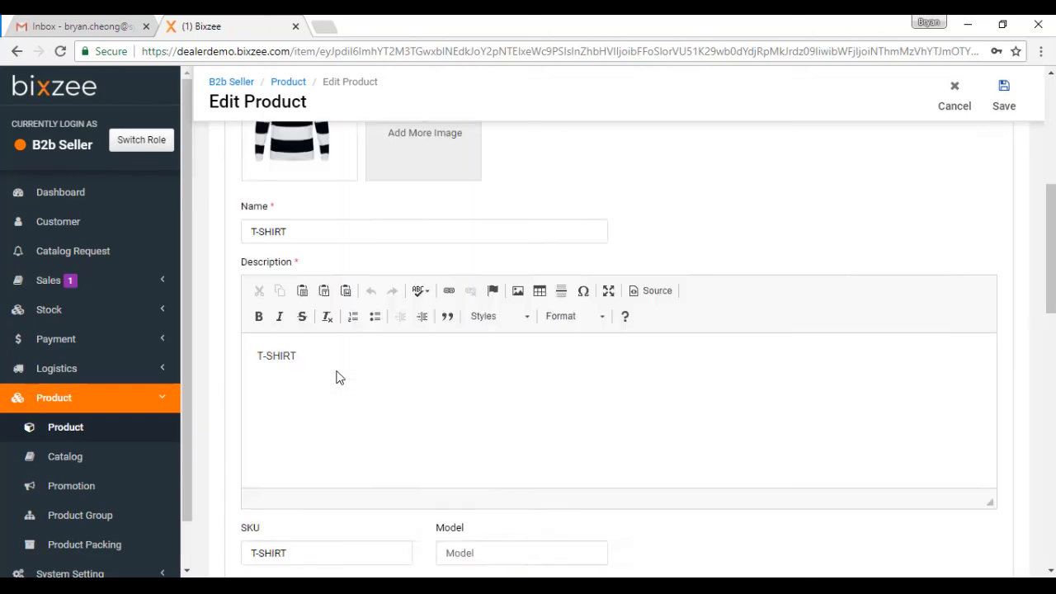
scroll(336, 377, up, 3)
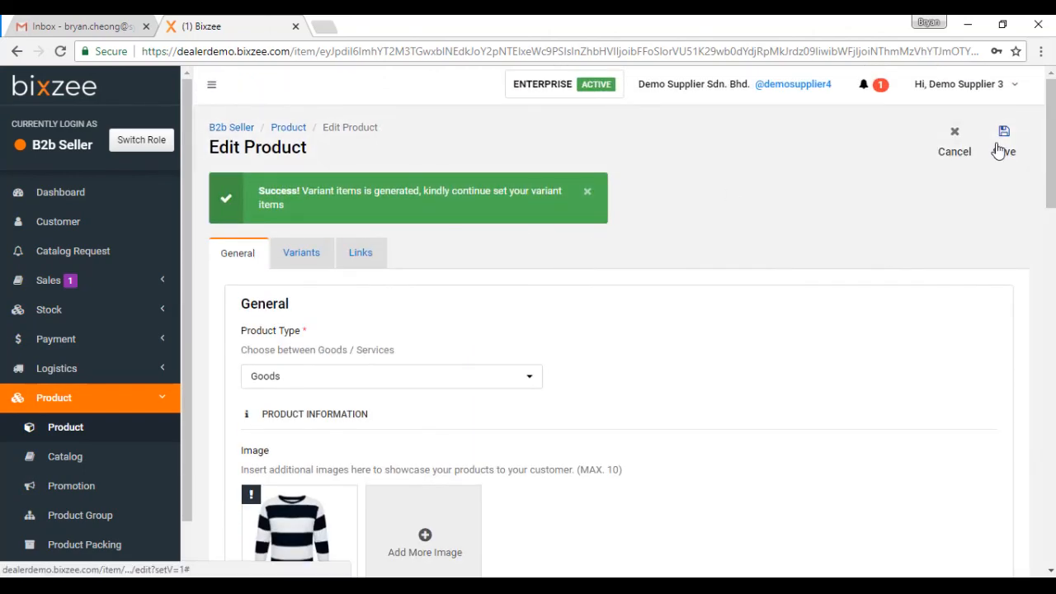
Step: Save the T-SHIRT product and check its variants on the second page of the product list
click(1001, 151)
click(563, 350)
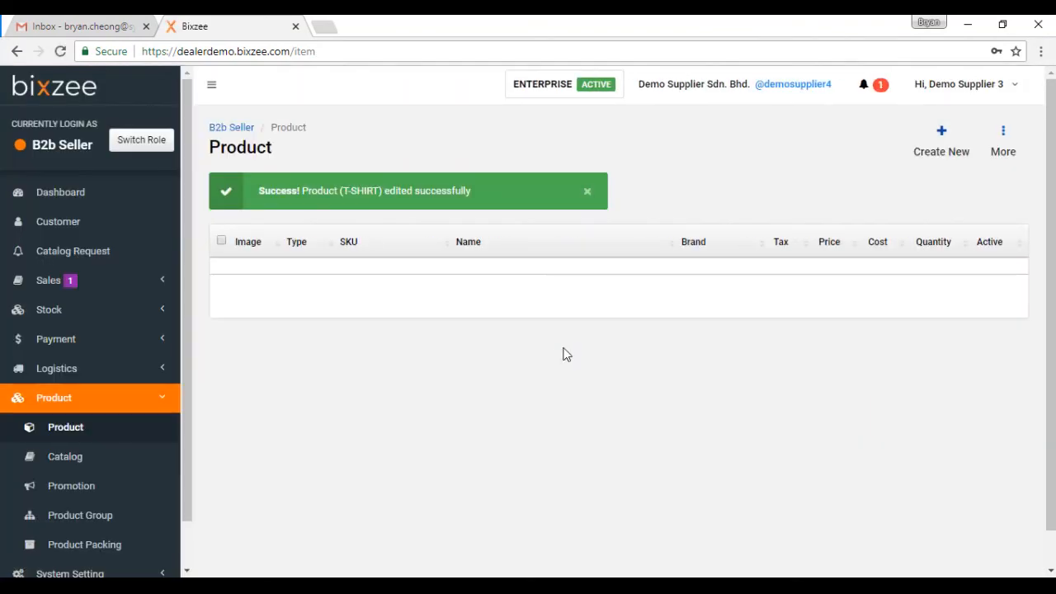
scroll(525, 331, down, 15)
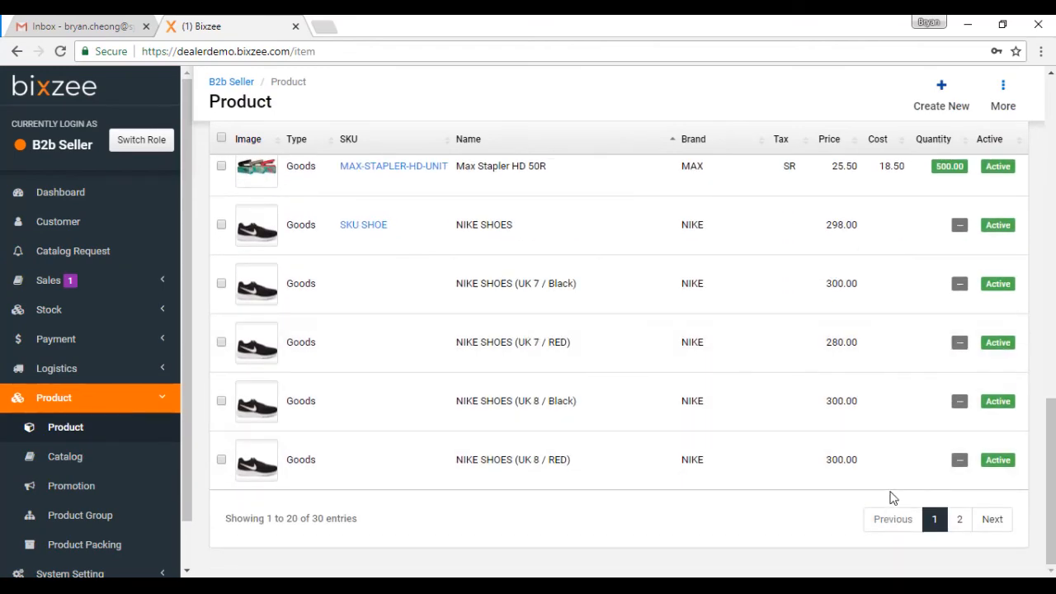
click(958, 519)
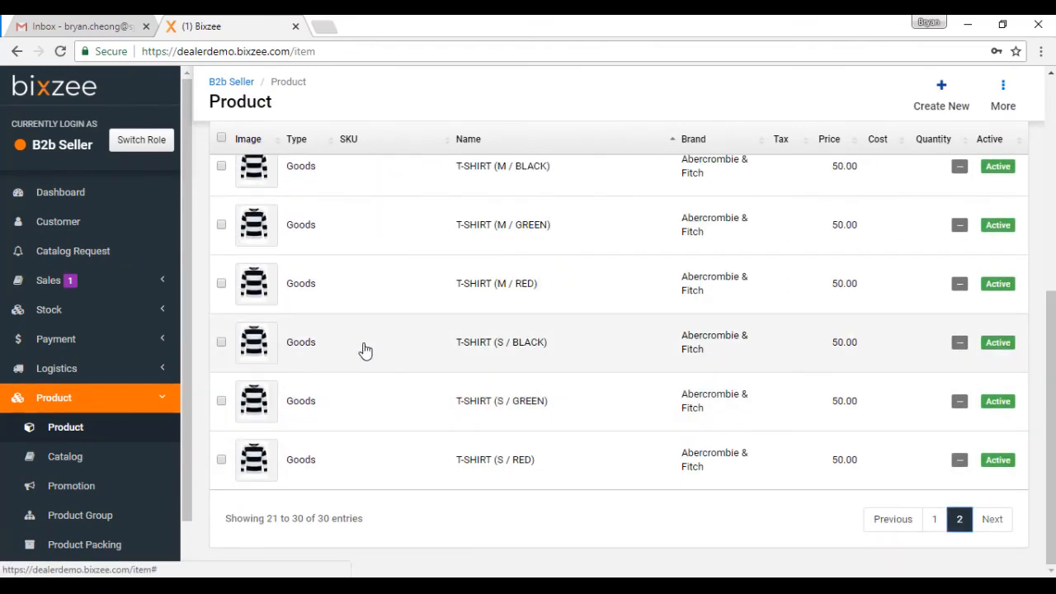
scroll(363, 349, up, 5)
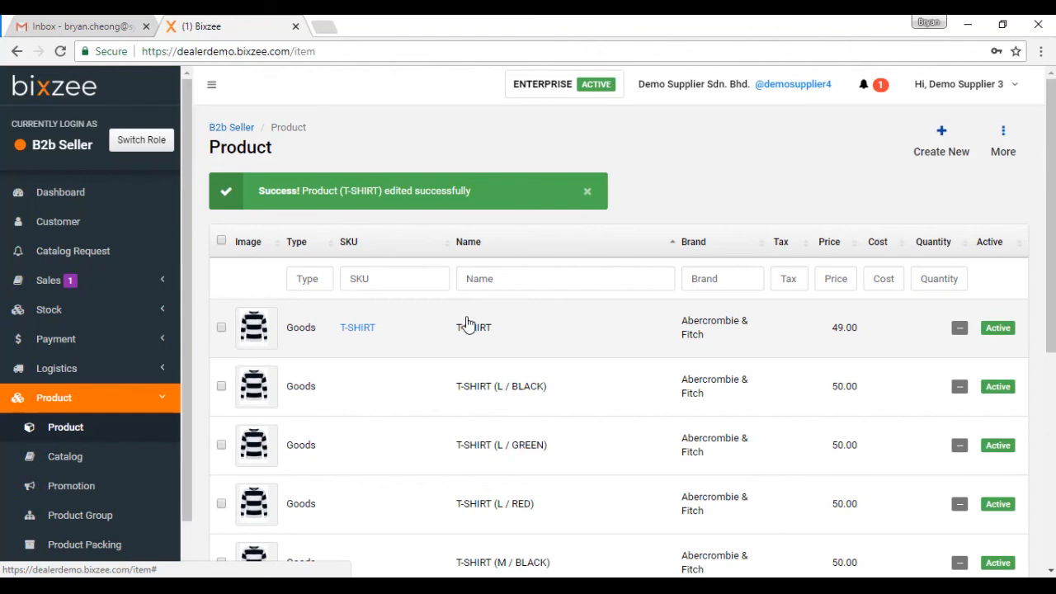
scroll(467, 335, down, 5)
scroll(467, 340, down, 1)
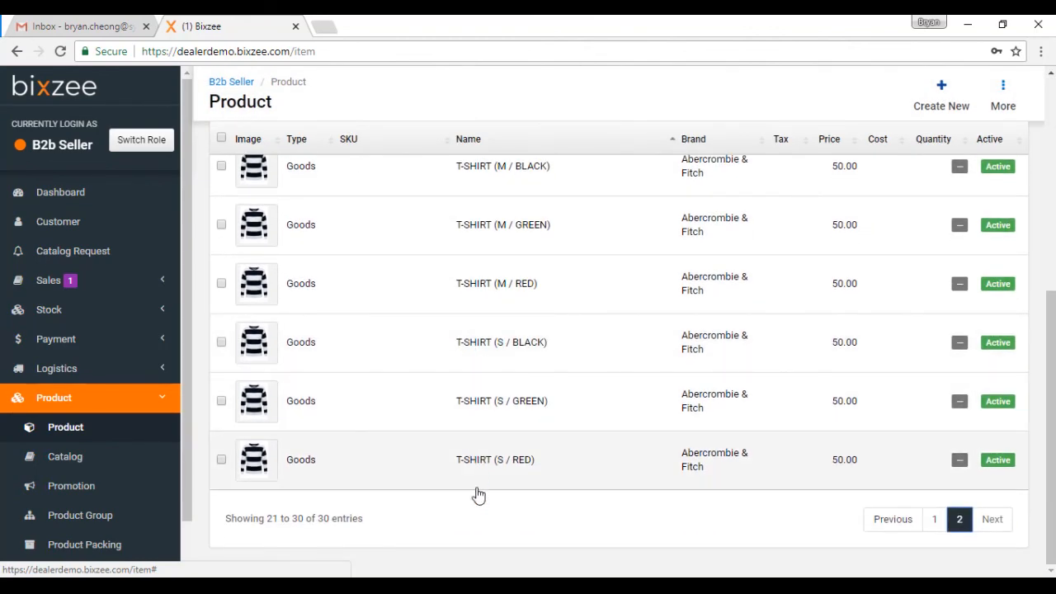
scroll(477, 493, up, 5)
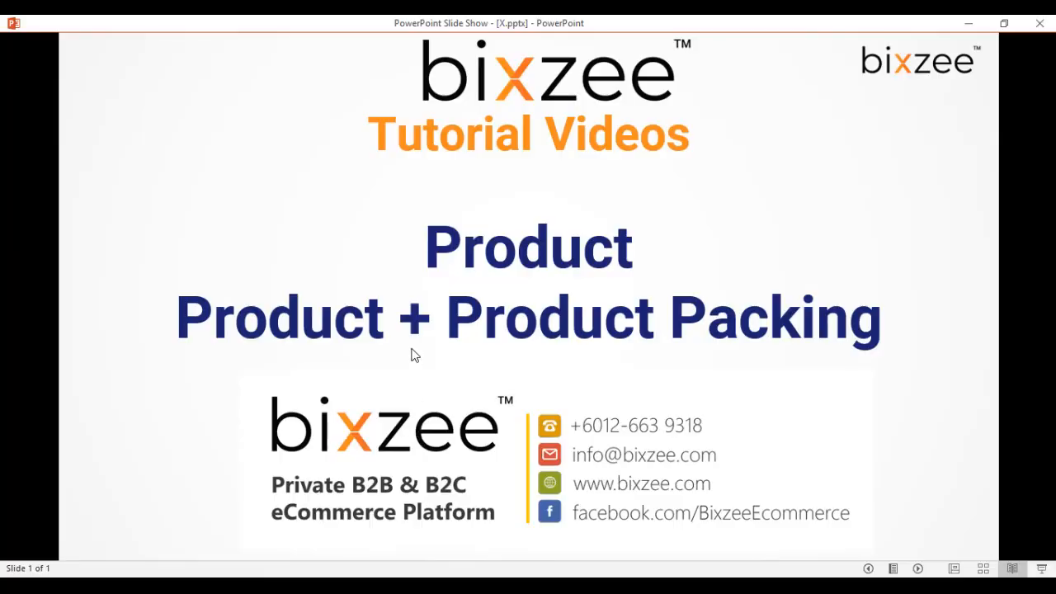